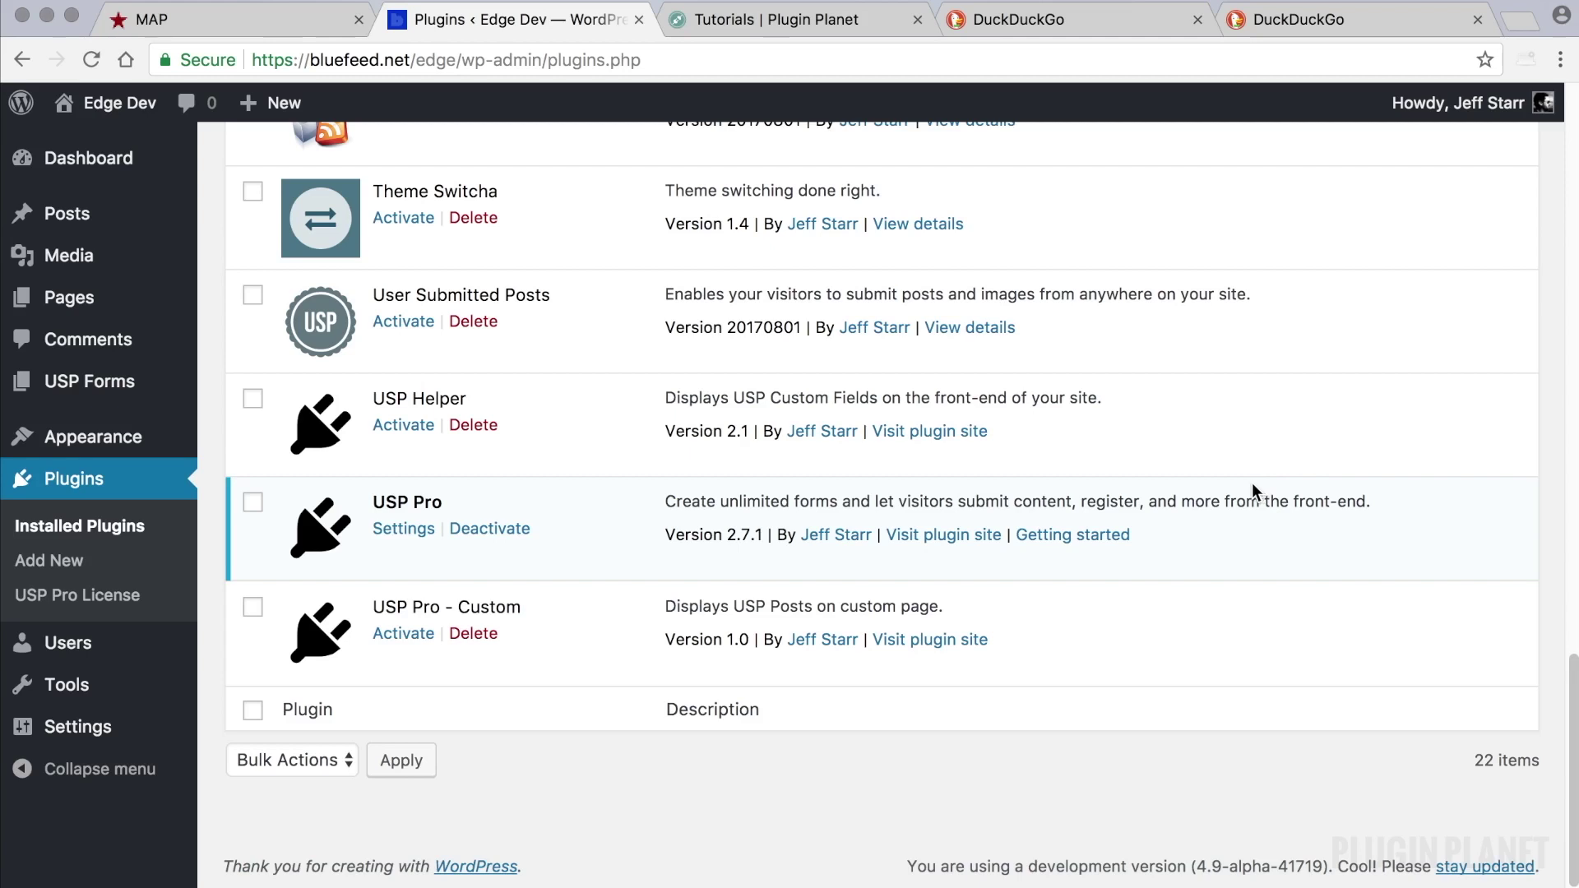
Step: Open the USP Forms list and scroll through the demo forms
{"action": "left_click", "coordinate": [451, 501]}
{"action": "left_click", "coordinate": [130, 382]}
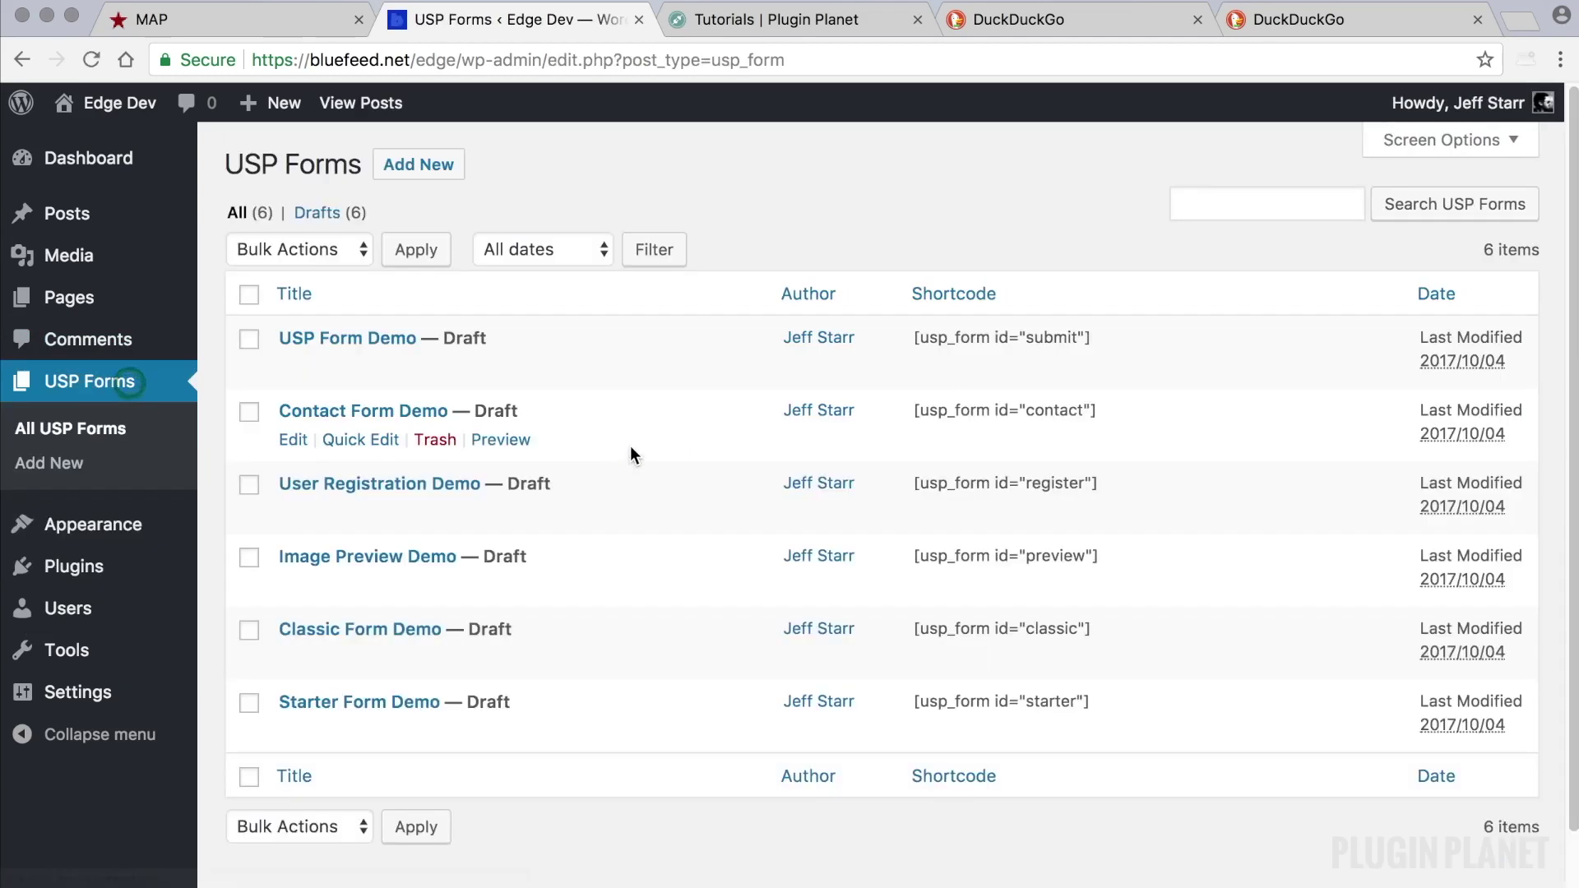
{"action": "scroll", "coordinate": [629, 391], "scroll_direction": "down", "scroll_amount": 2}
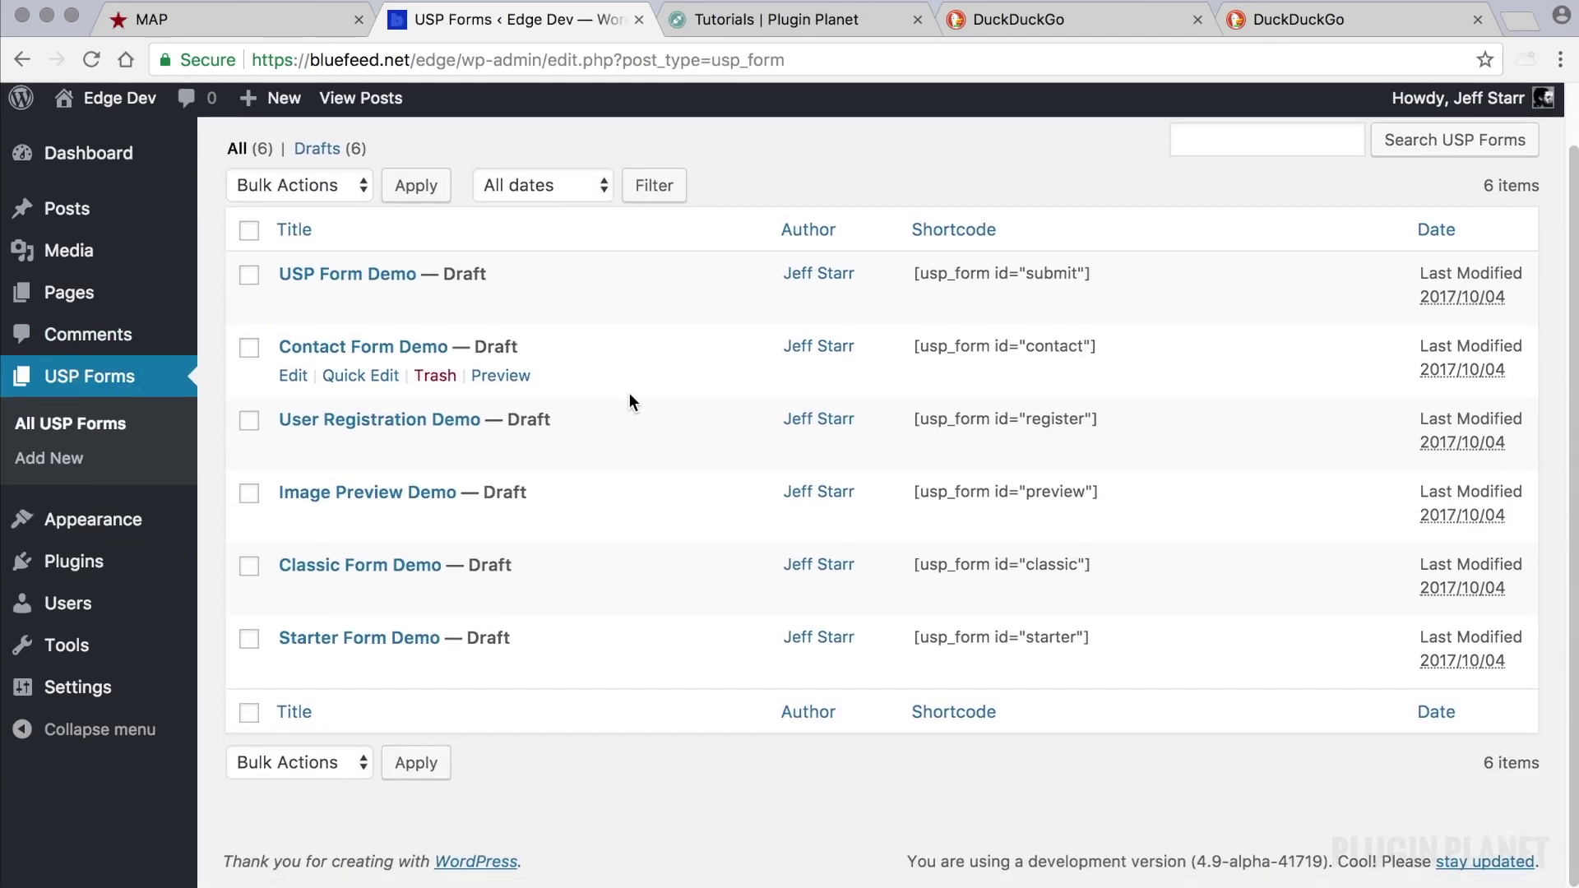
{"action": "scroll", "coordinate": [629, 392], "scroll_direction": "up", "scroll_amount": 2}
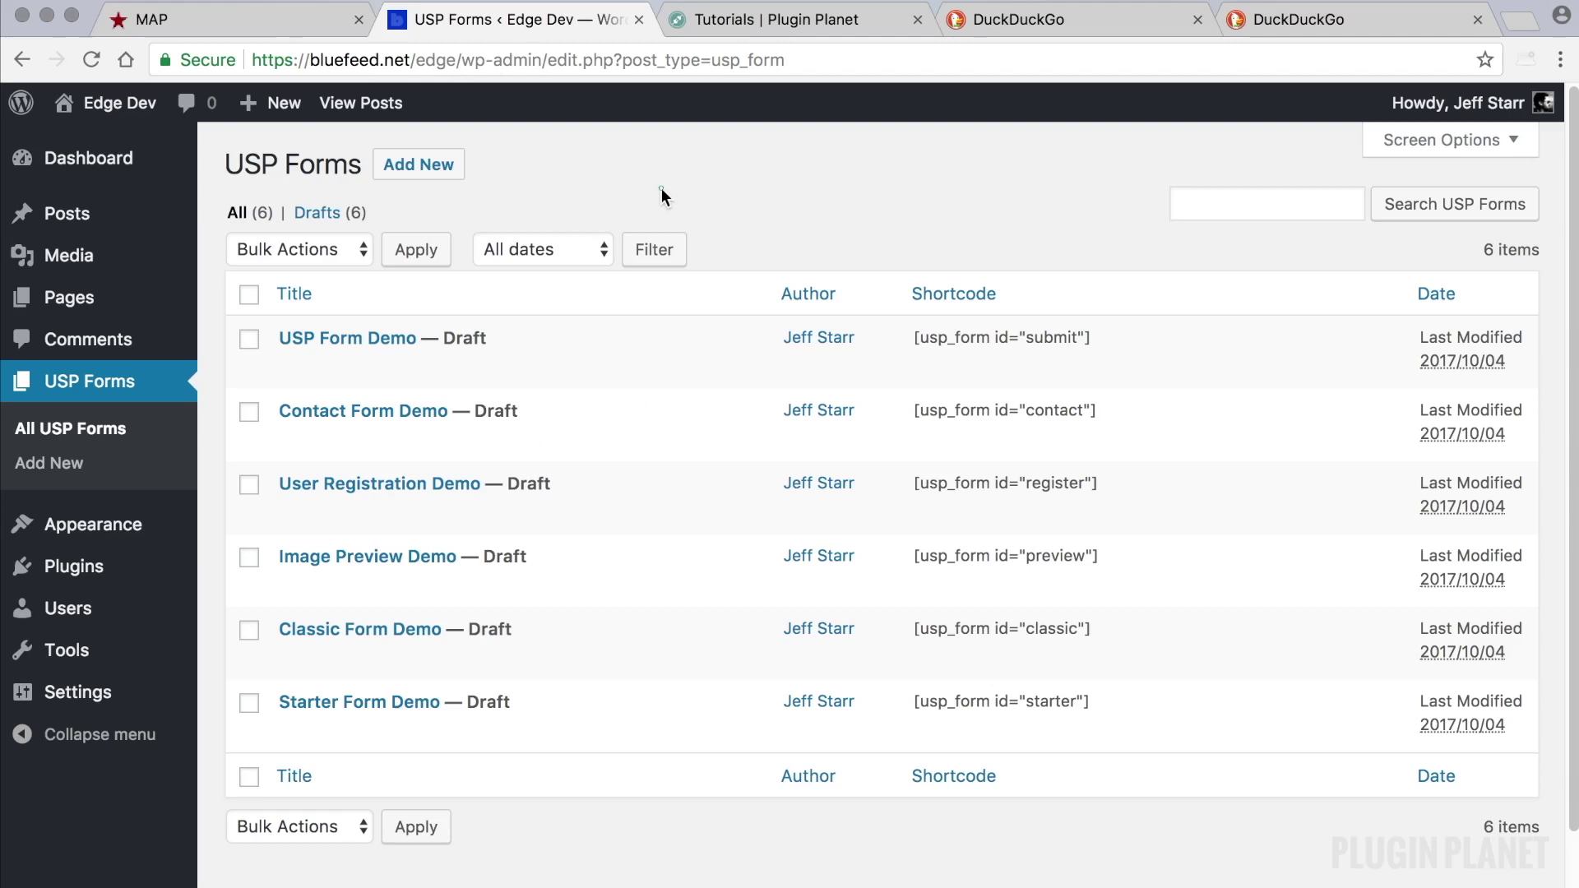
Step: Try Add New, then return to All USP Forms with six drafts, [usp_form id="submit"] to [usp_form id="starter"]
{"action": "left_click", "coordinate": [421, 164]}
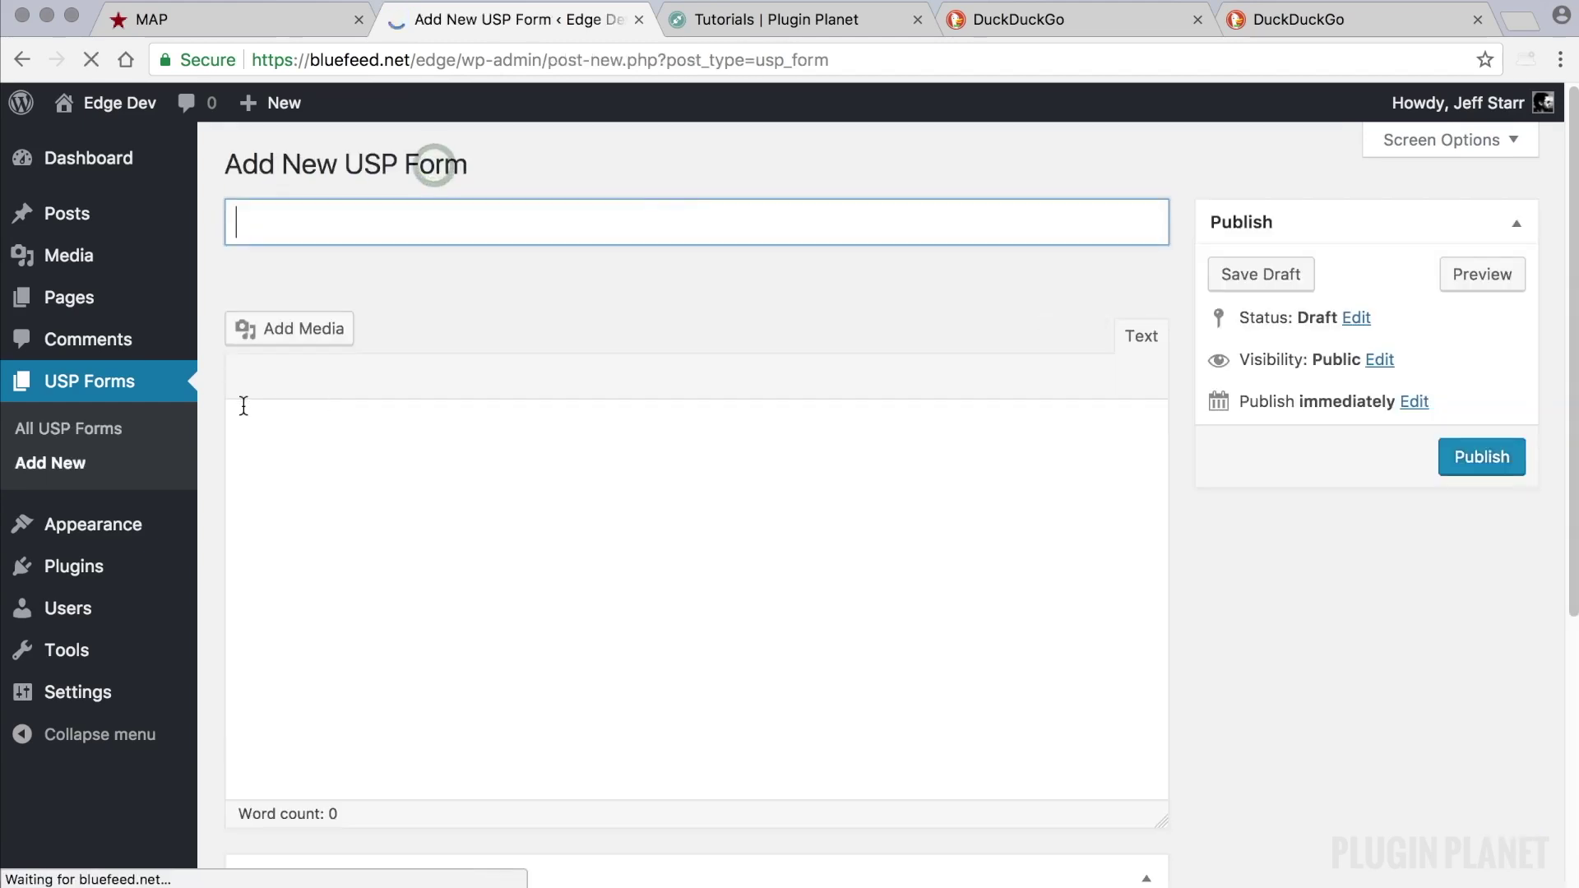
{"action": "left_click", "coordinate": [99, 428]}
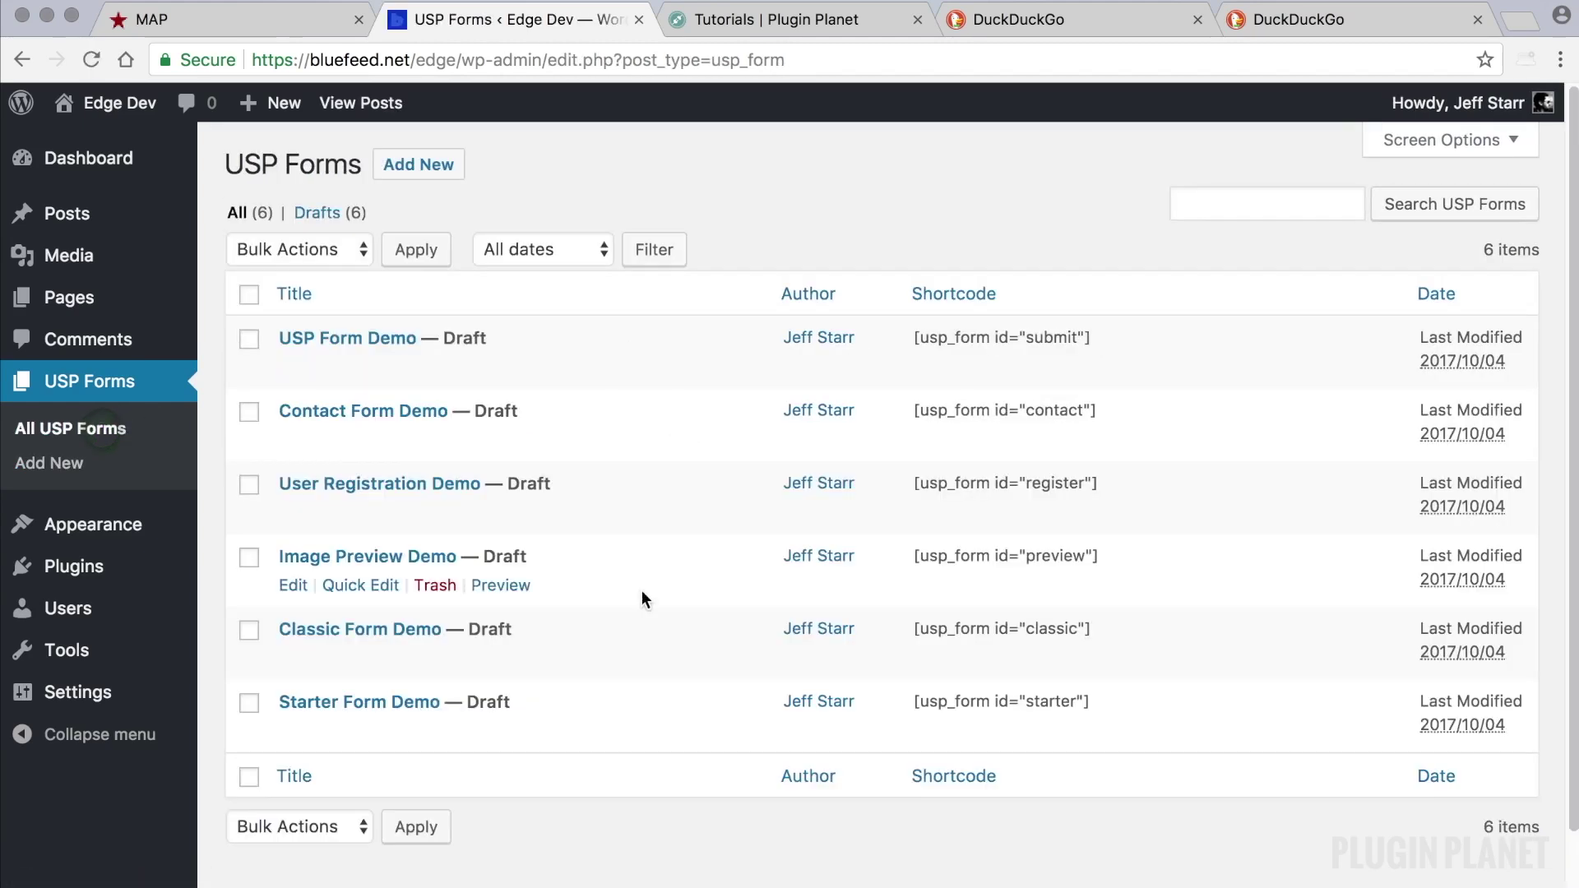
{"action": "left_click_drag", "start_coordinate": [360, 161], "coordinate": [225, 164]}
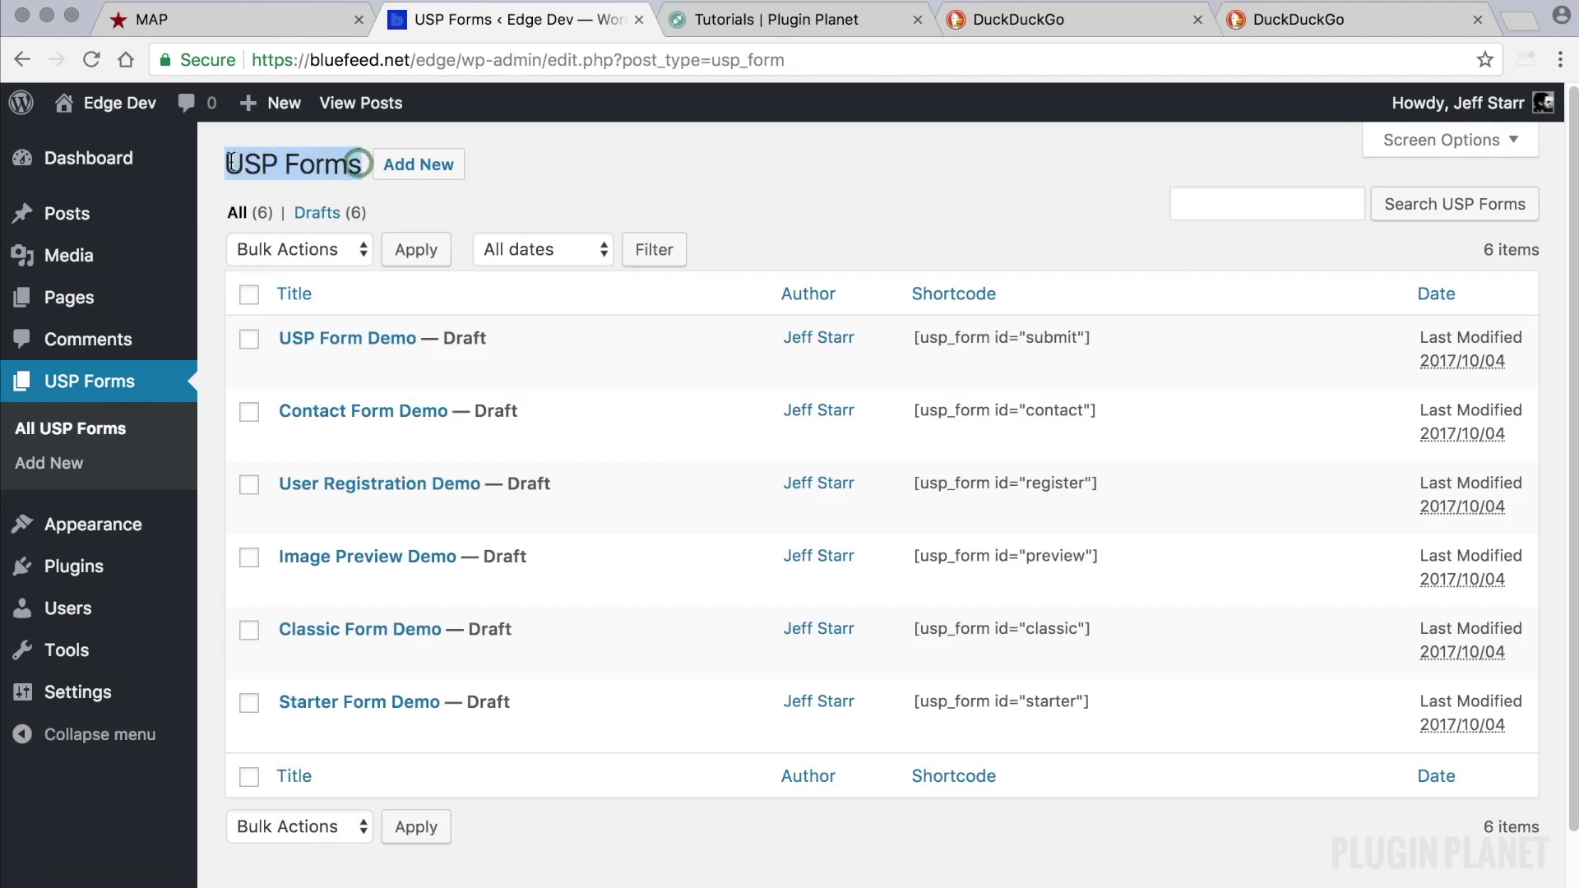
{"action": "left_click", "coordinate": [608, 195]}
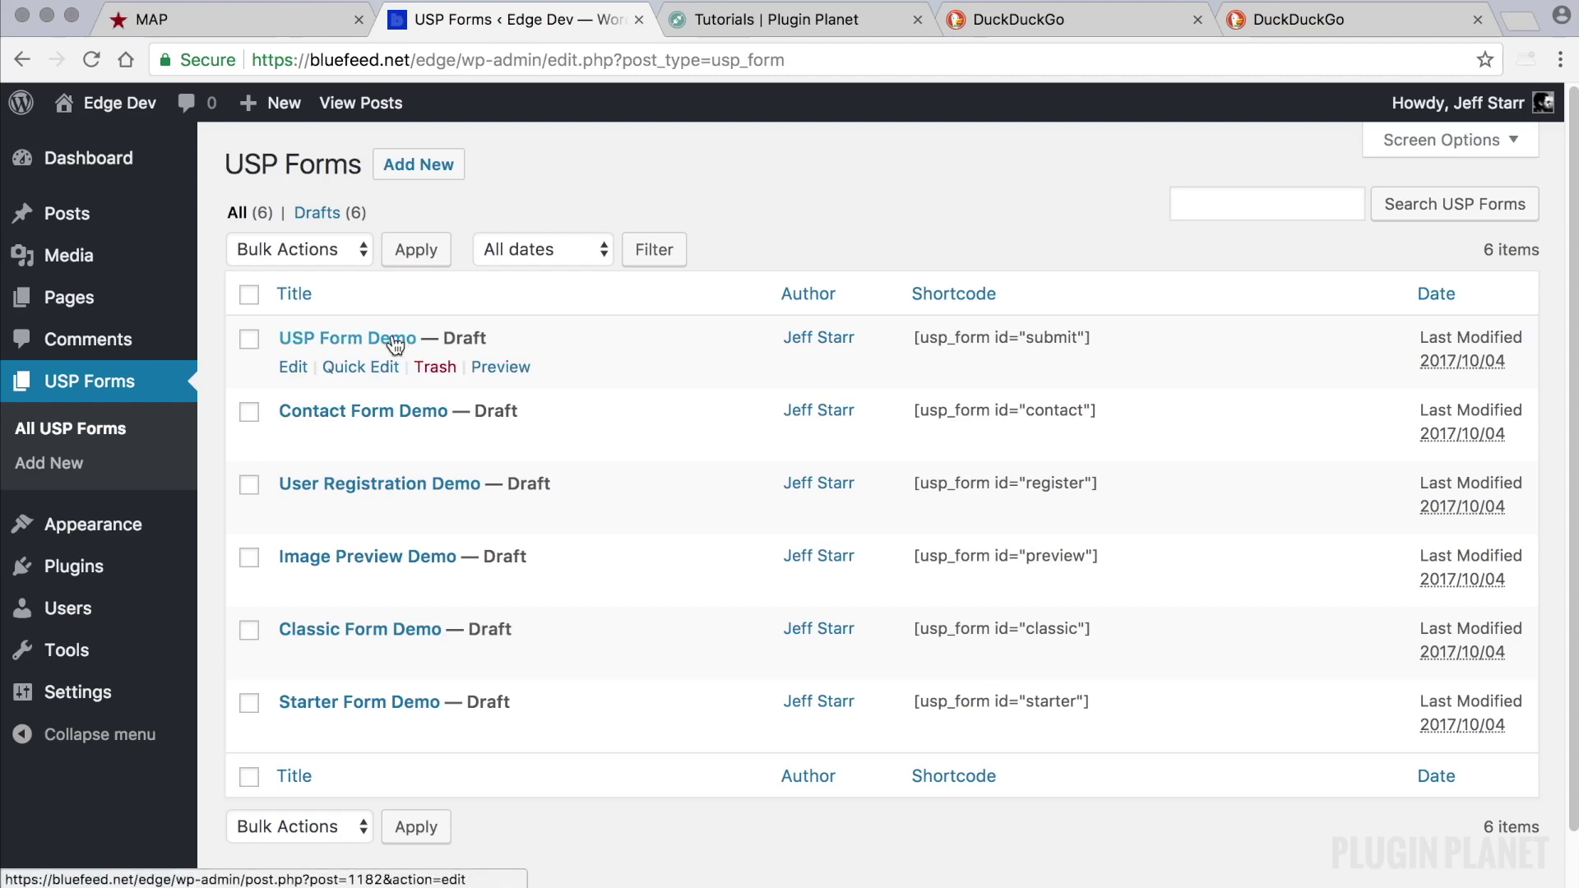
{"action": "left_click", "coordinate": [566, 191]}
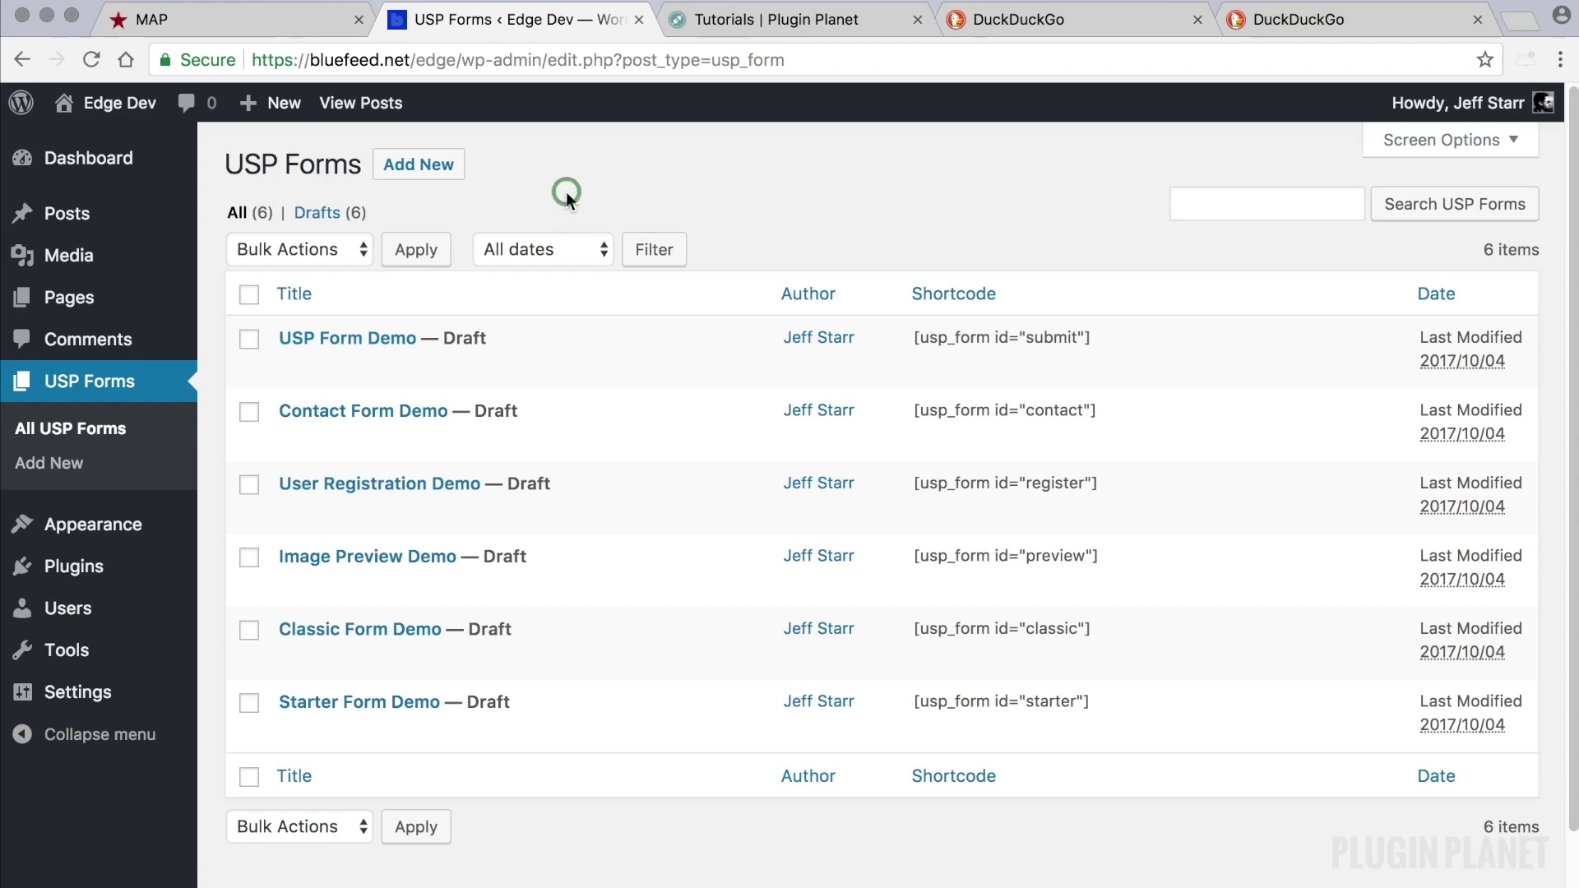
Step: Open USP Form Demo and review its intro paragraph and field shortcodes like [usp_content] and [usp_files]
{"action": "left_click", "coordinate": [396, 337]}
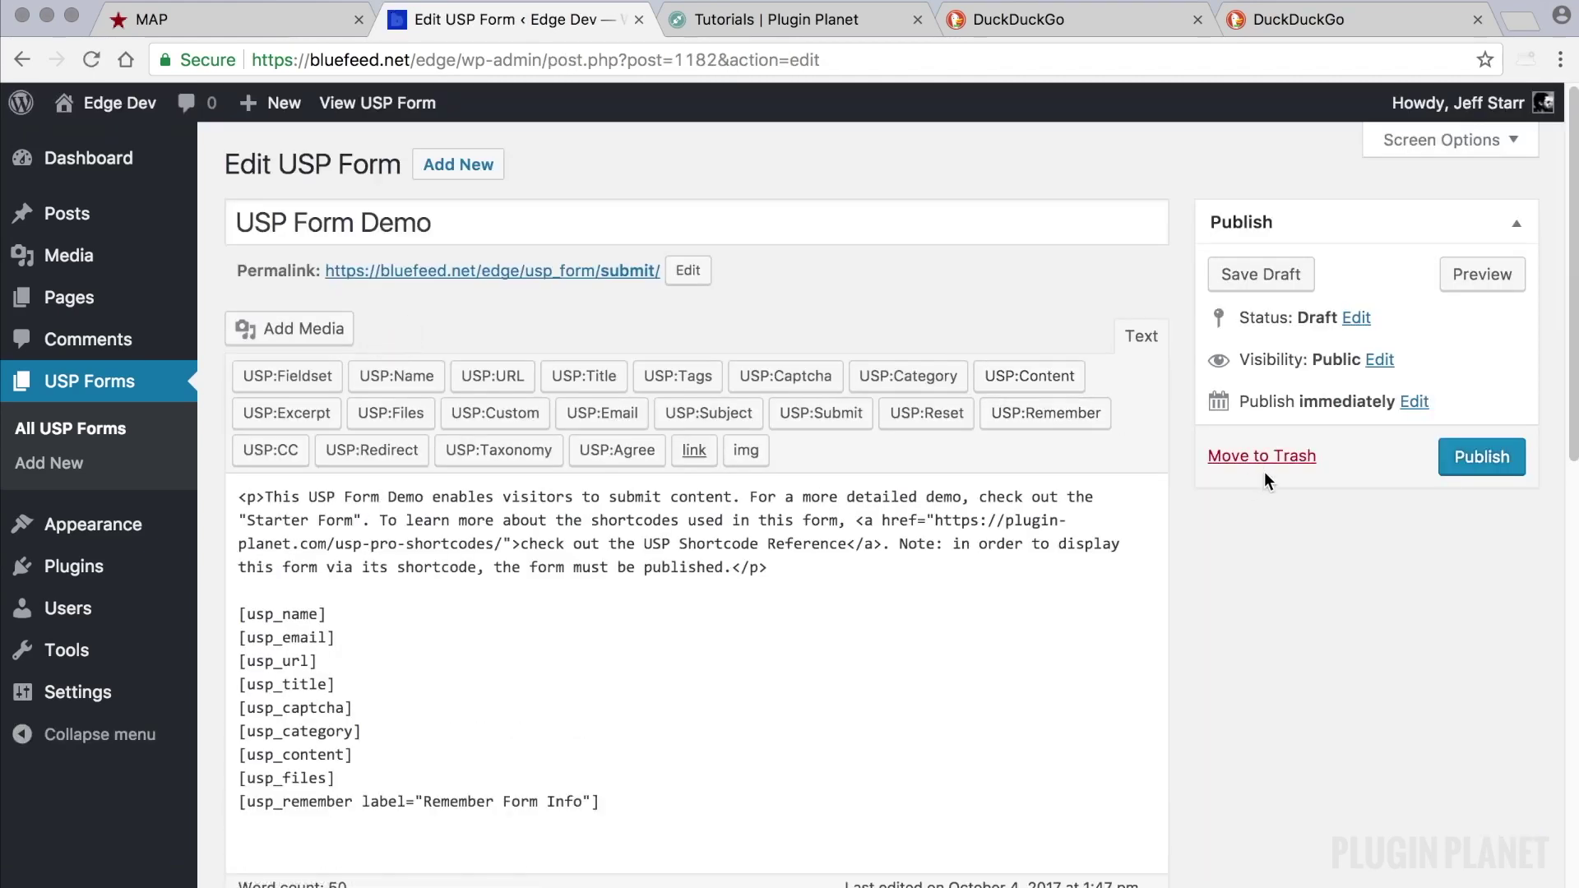
{"action": "scroll", "coordinate": [976, 562], "scroll_direction": "down", "scroll_amount": 2}
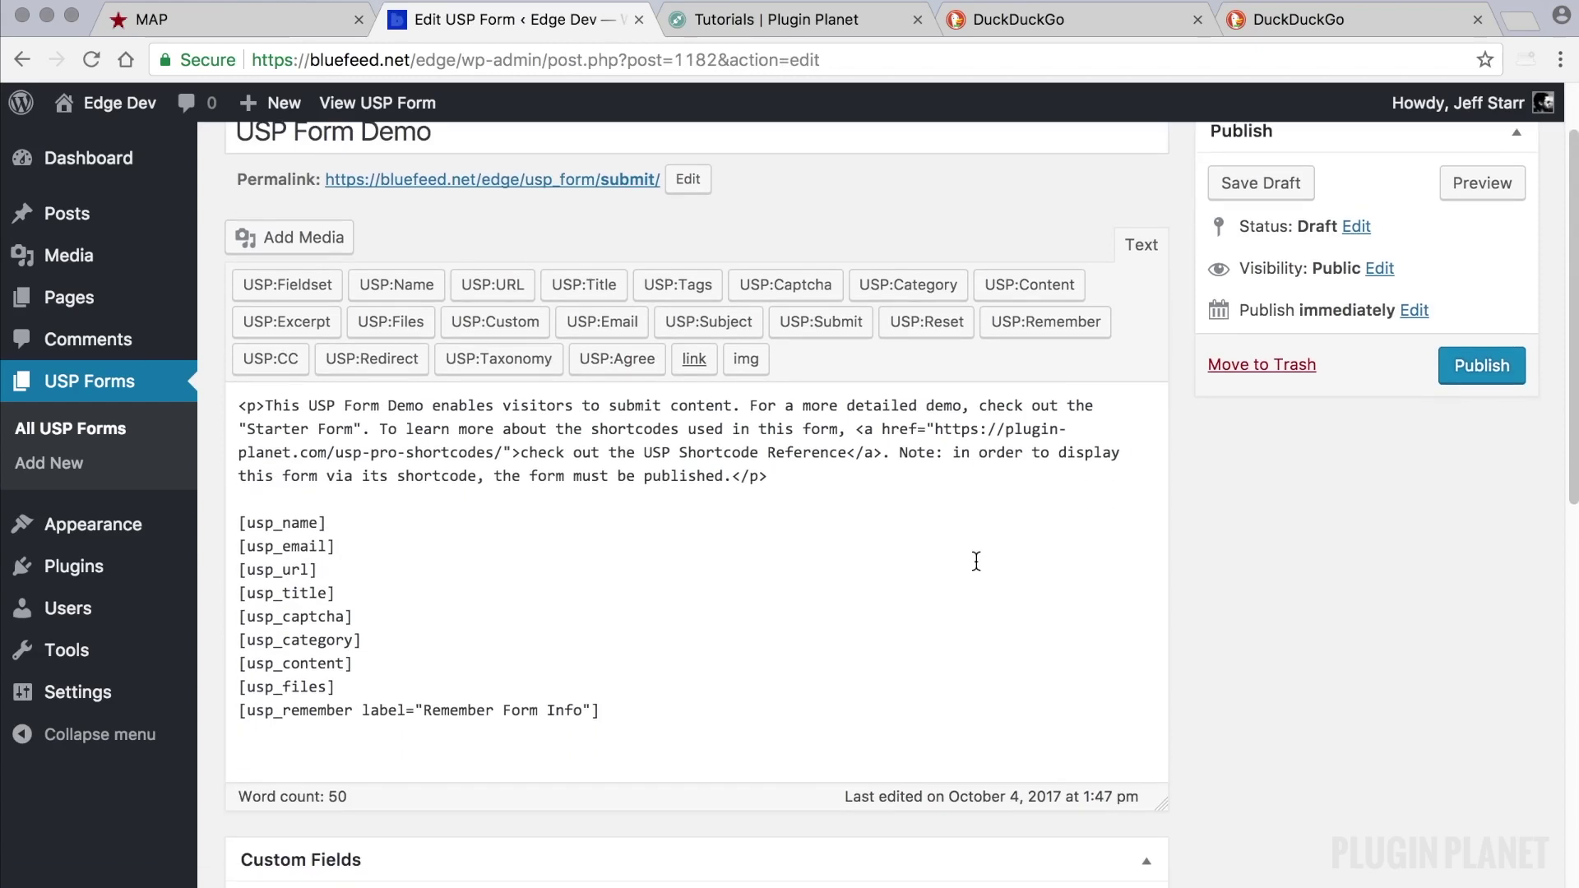
{"action": "left_click_drag", "start_coordinate": [769, 477], "coordinate": [239, 409]}
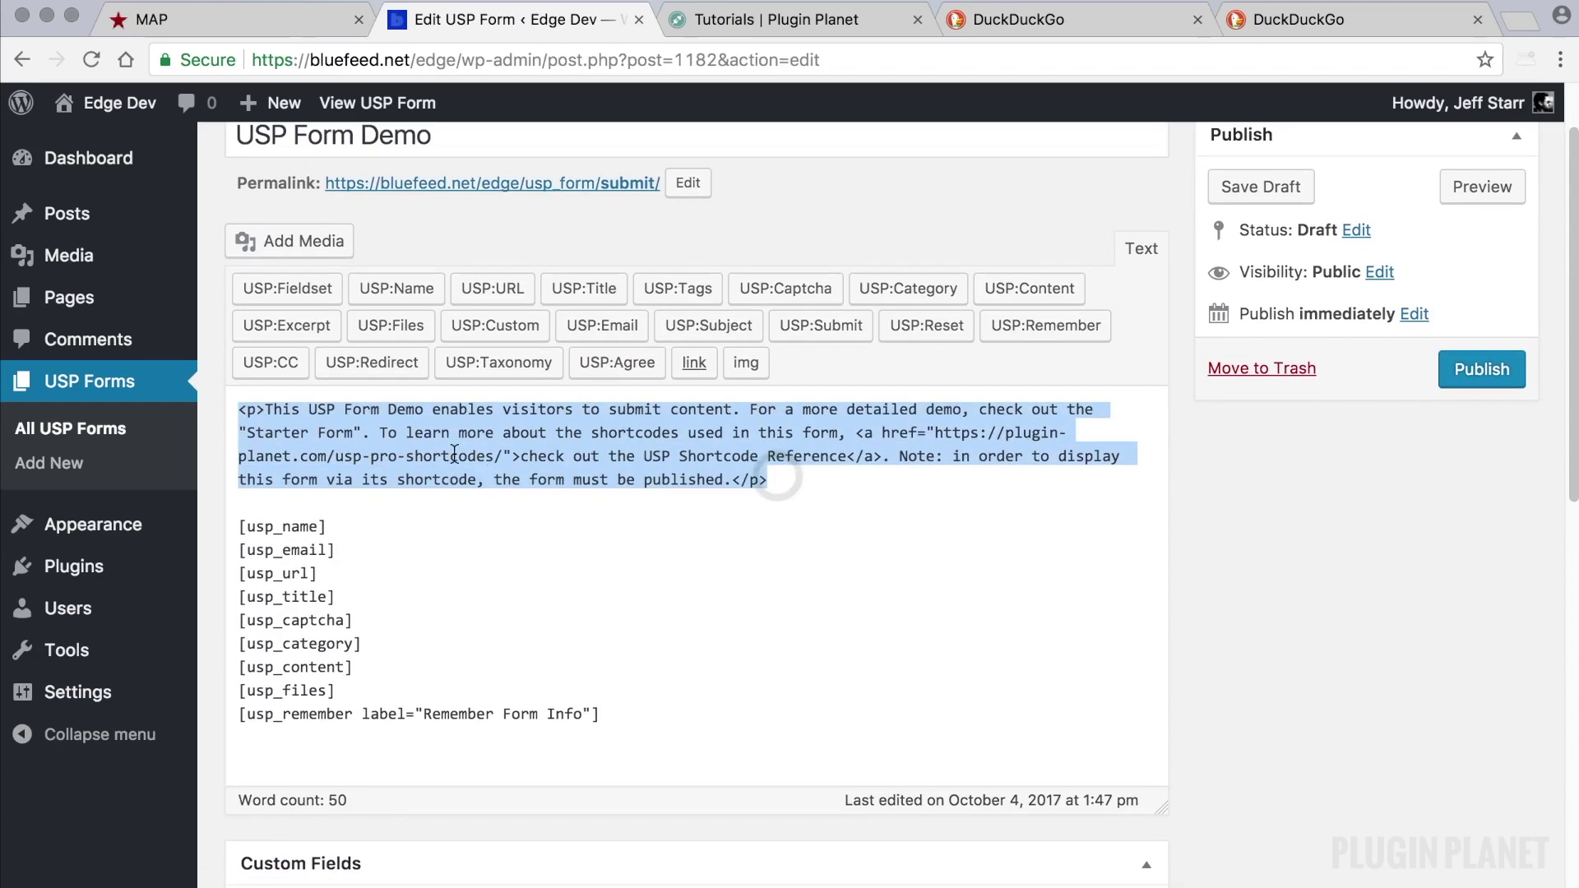
{"action": "left_click", "coordinate": [335, 529]}
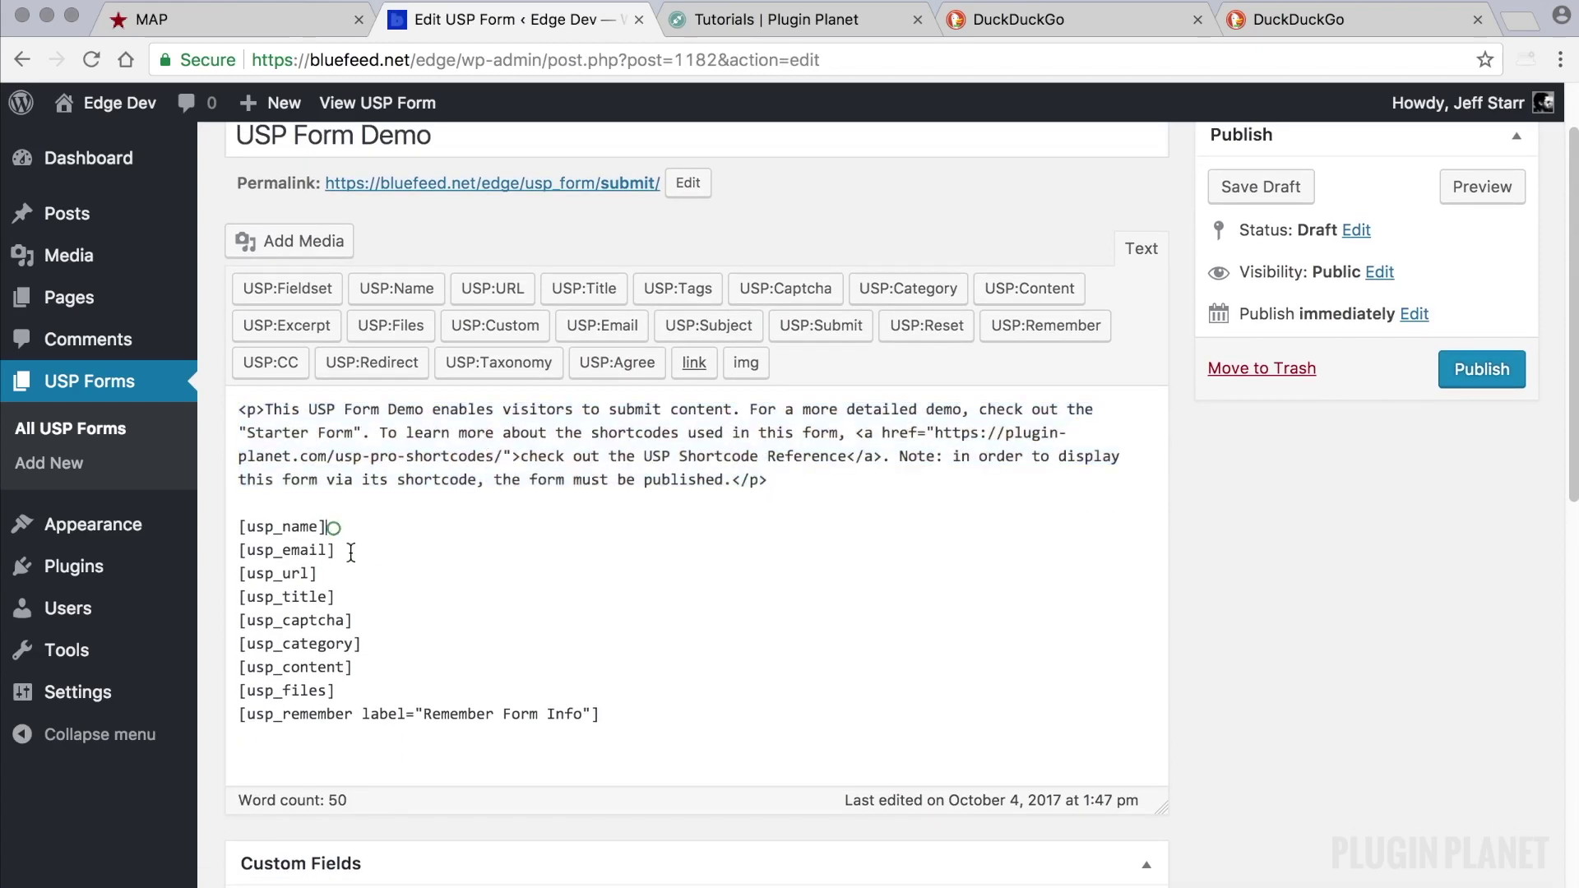
{"action": "left_click", "coordinate": [366, 645]}
{"action": "left_click", "coordinate": [373, 667]}
{"action": "left_click", "coordinate": [354, 690]}
{"action": "scroll", "coordinate": [601, 567], "scroll_direction": "up", "scroll_amount": 1}
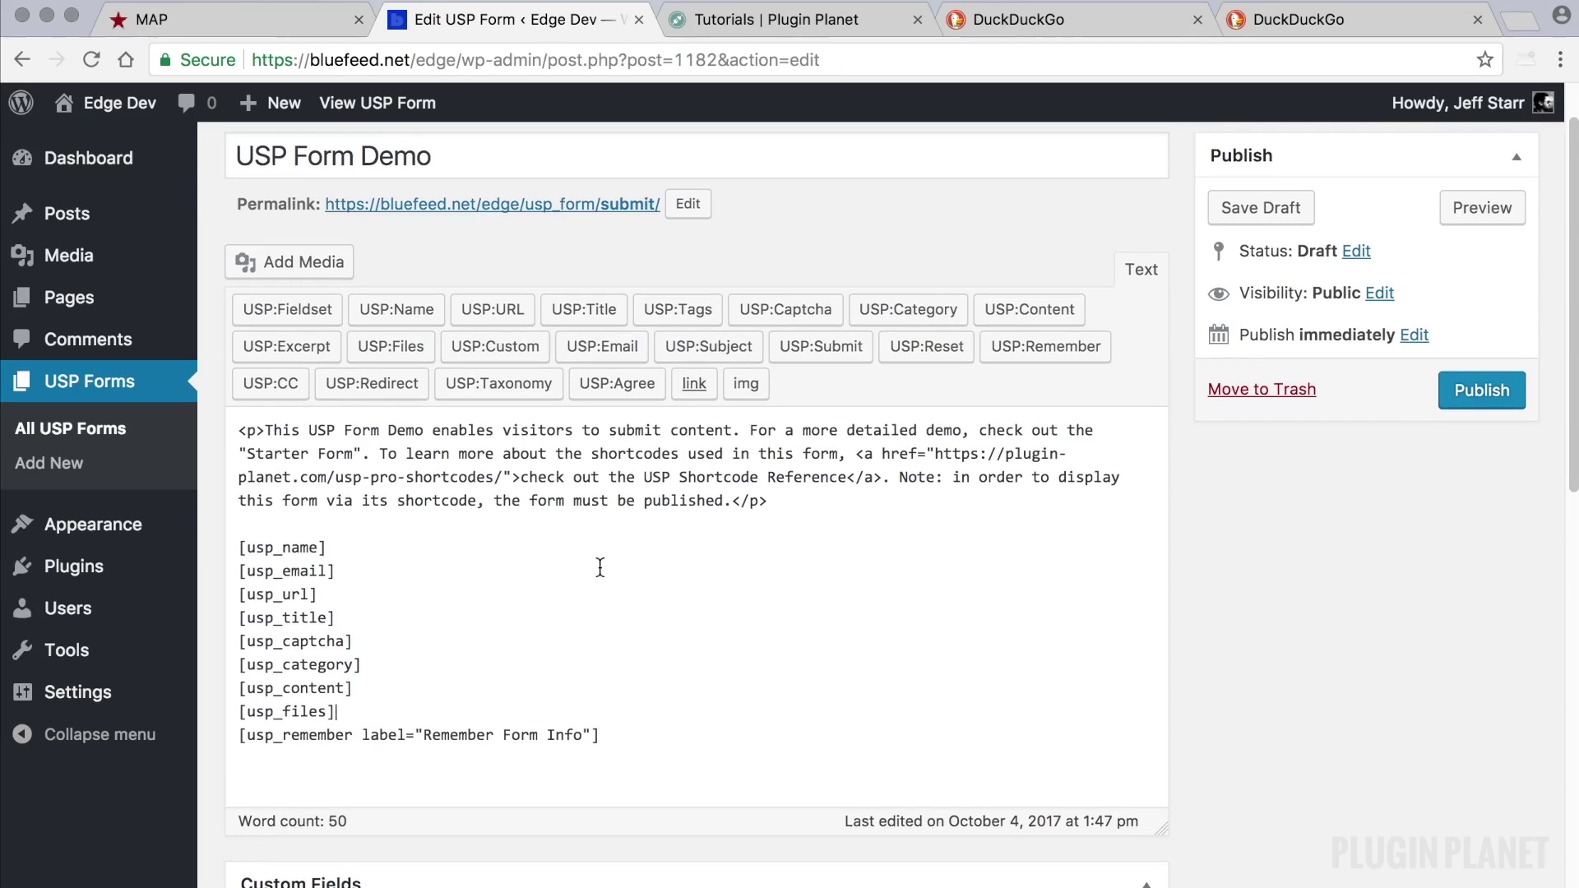
Step: Publish USP Form Demo and select its [usp_form id="submit"] shortcode in the forms list
{"action": "triple_click", "coordinate": [451, 160]}
{"action": "left_click", "coordinate": [1371, 581]}
{"action": "left_click", "coordinate": [1481, 389]}
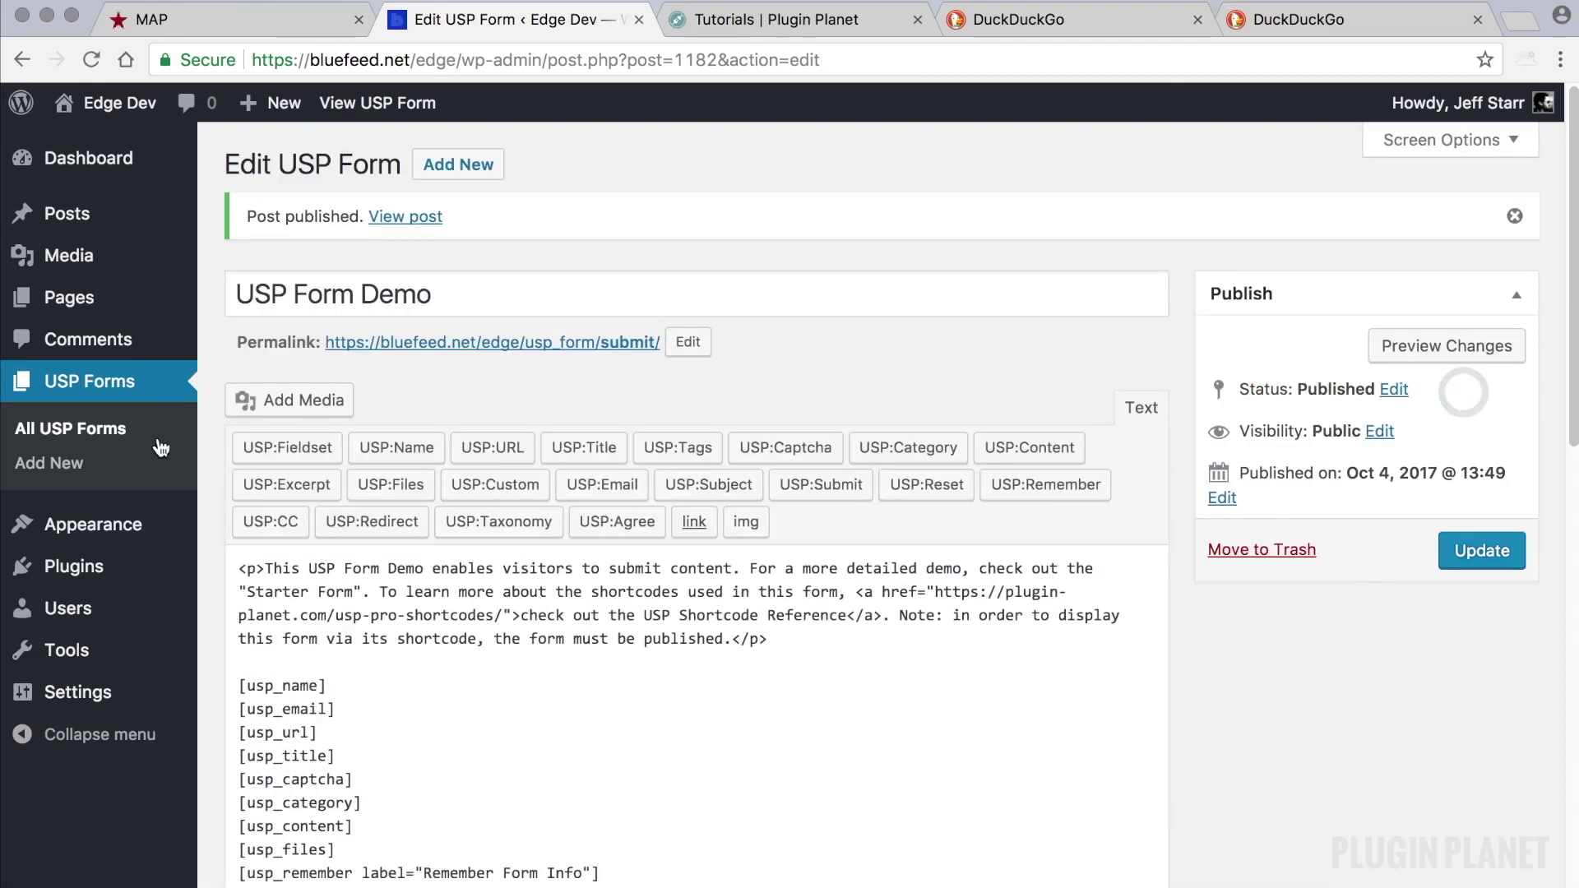
{"action": "left_click", "coordinate": [139, 429]}
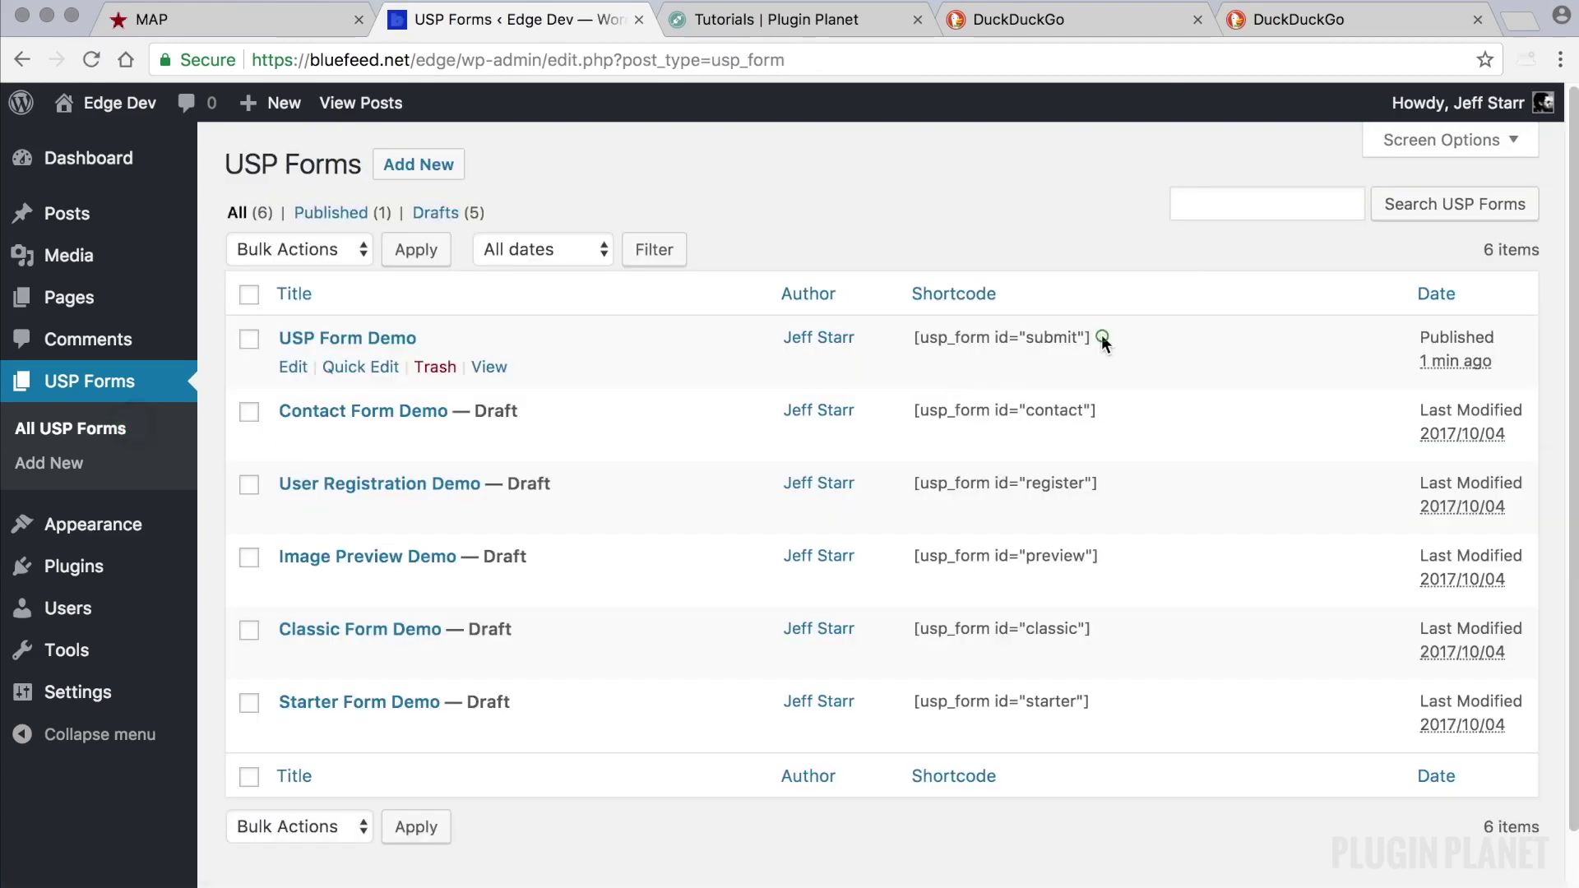
{"action": "left_click_drag", "start_coordinate": [1102, 334], "coordinate": [910, 337]}
{"action": "key", "text": "super+c"}
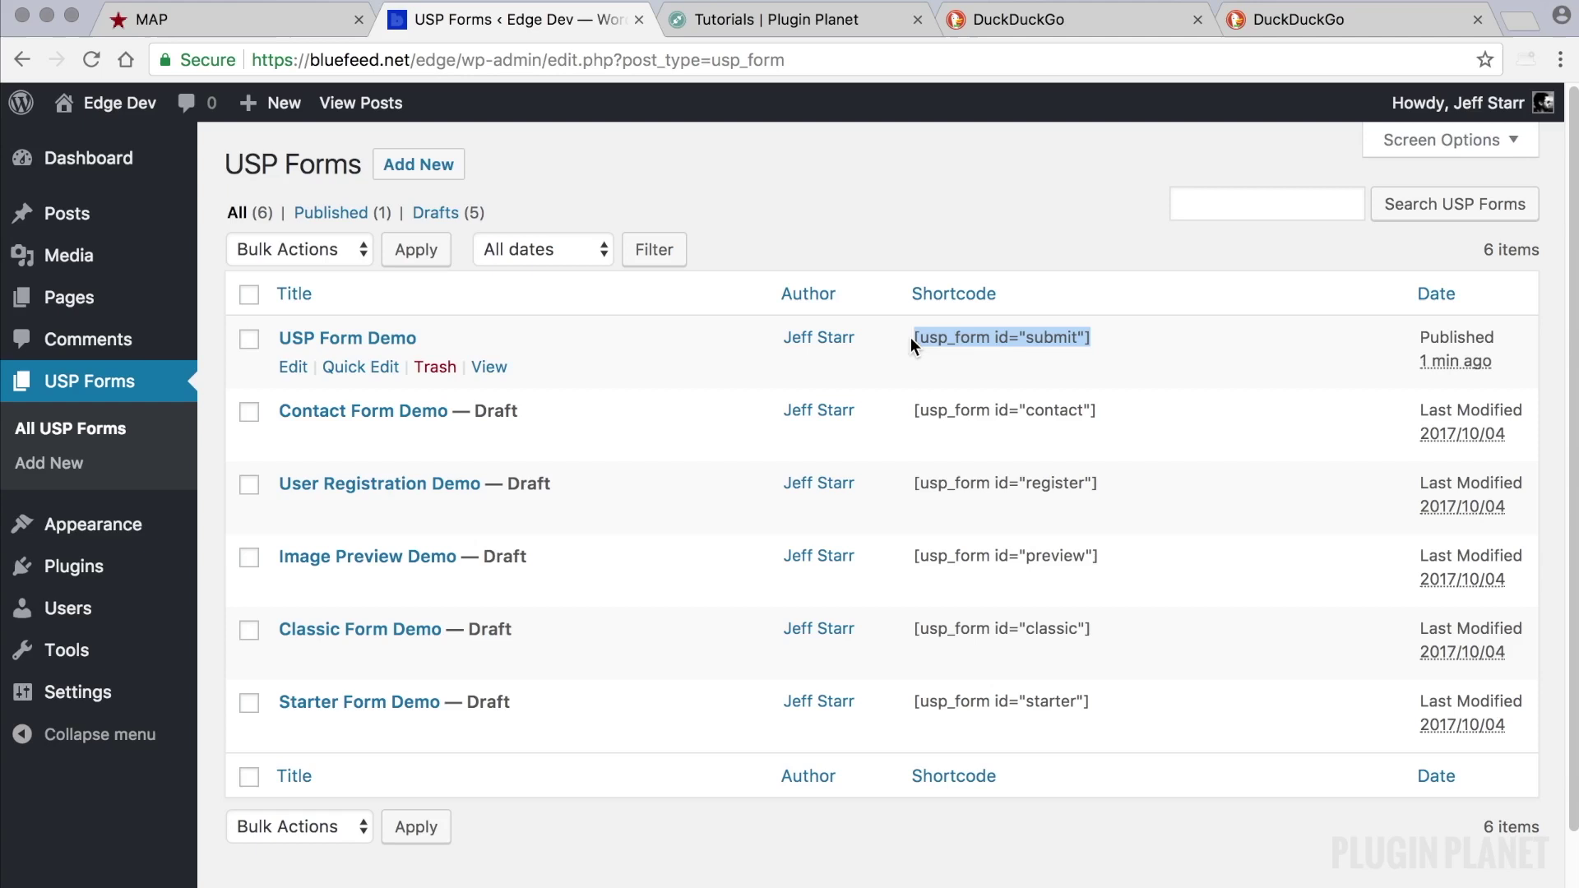
Step: Paste the [usp_form id="submit"] shortcode into Example Page's body and update the page
{"action": "left_click", "coordinate": [74, 297]}
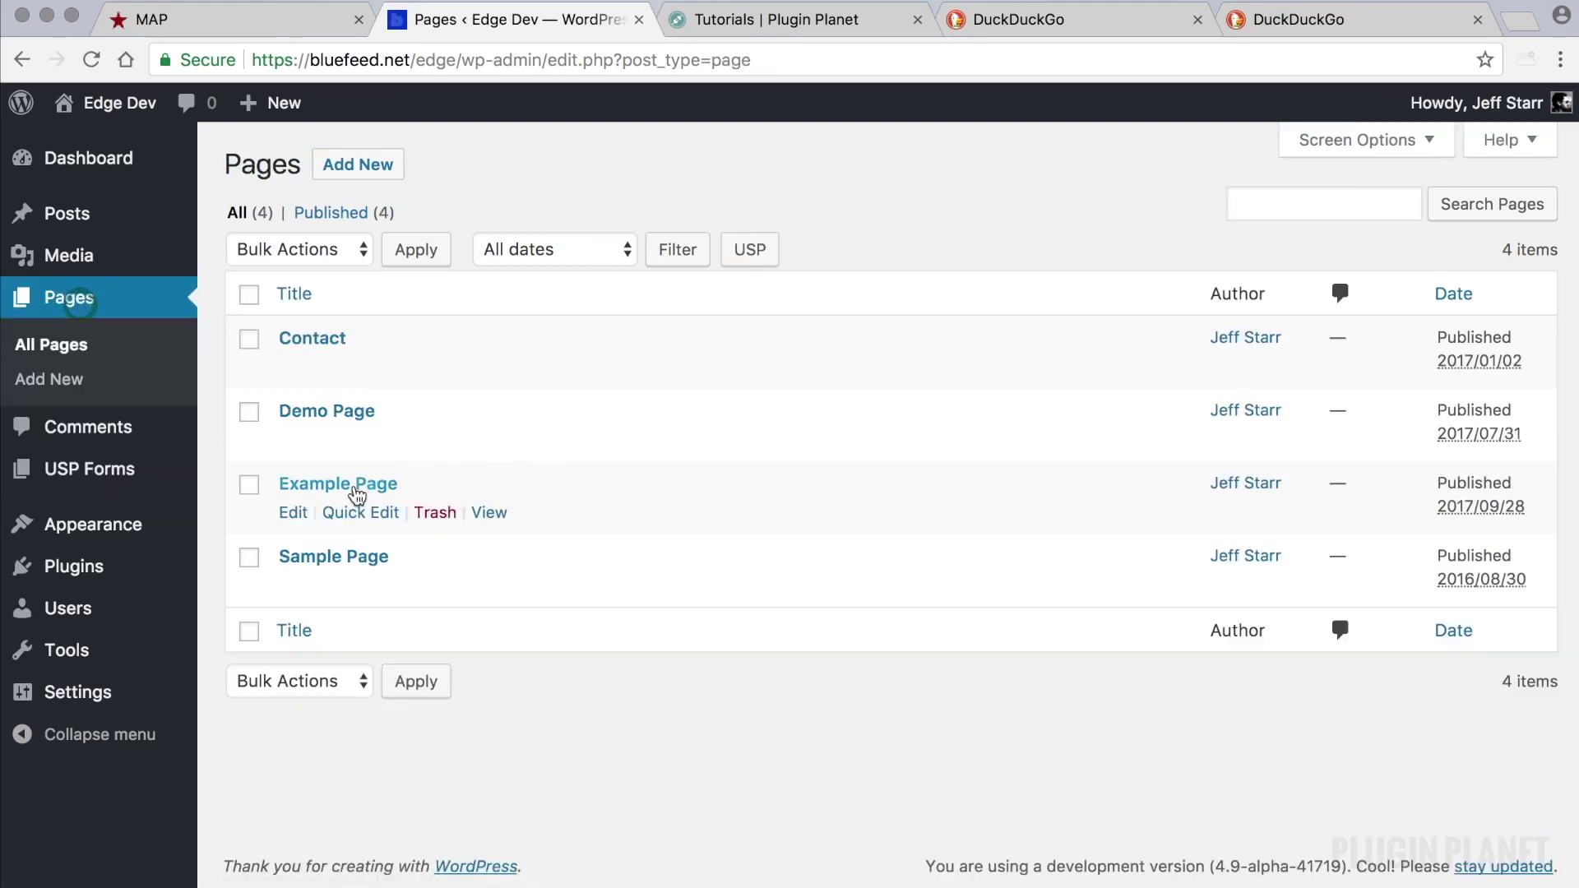
{"action": "left_click", "coordinate": [357, 492]}
{"action": "left_click", "coordinate": [537, 470]}
{"action": "key", "text": "super+v"}
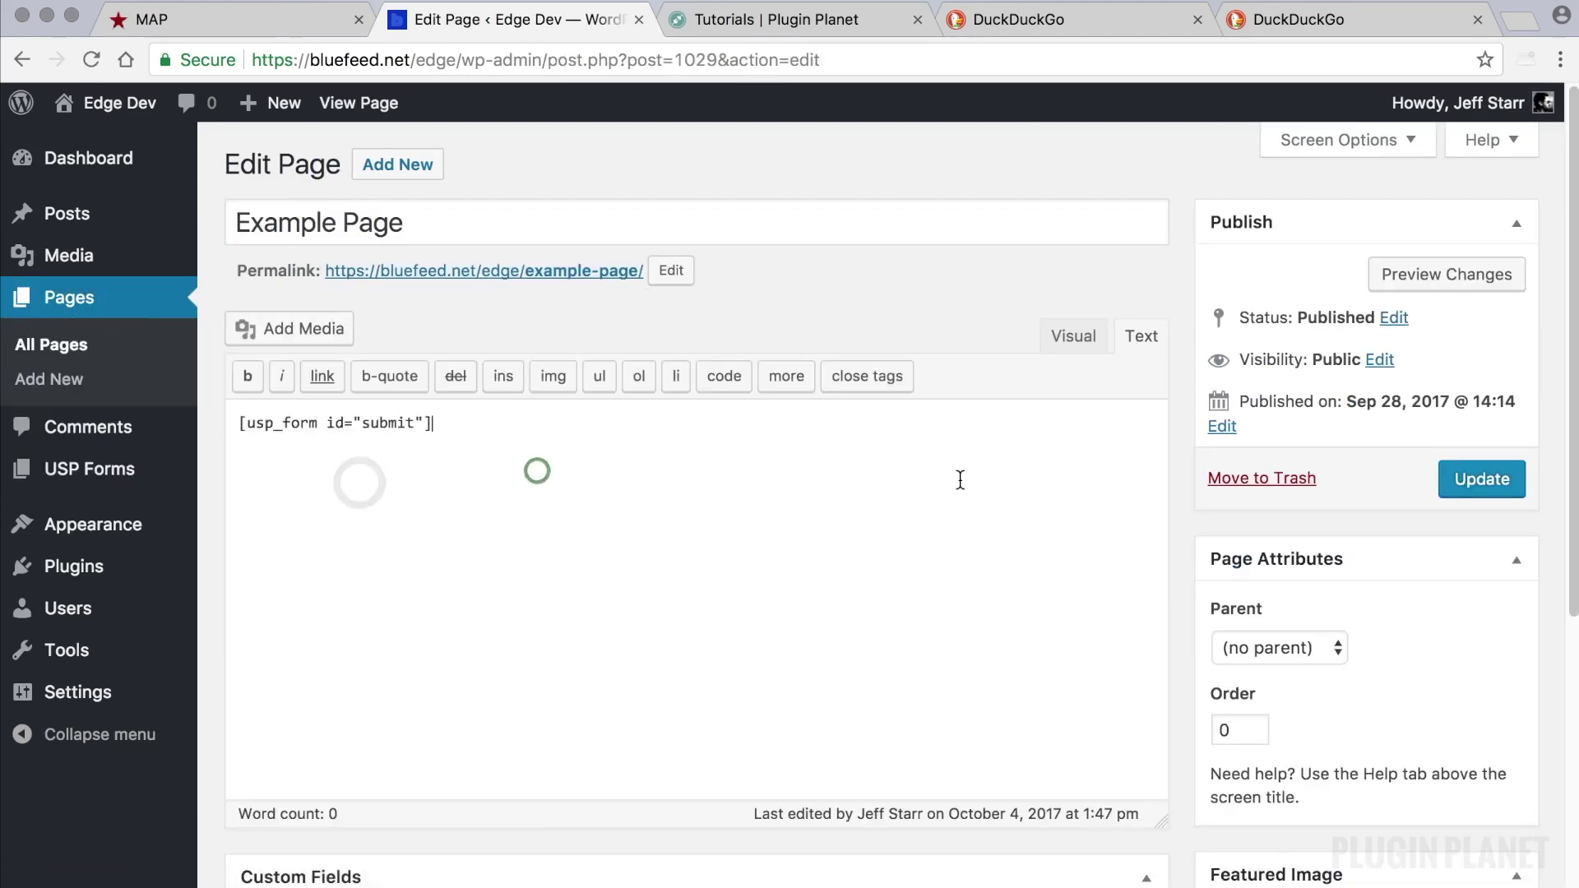
{"action": "left_click", "coordinate": [1492, 490]}
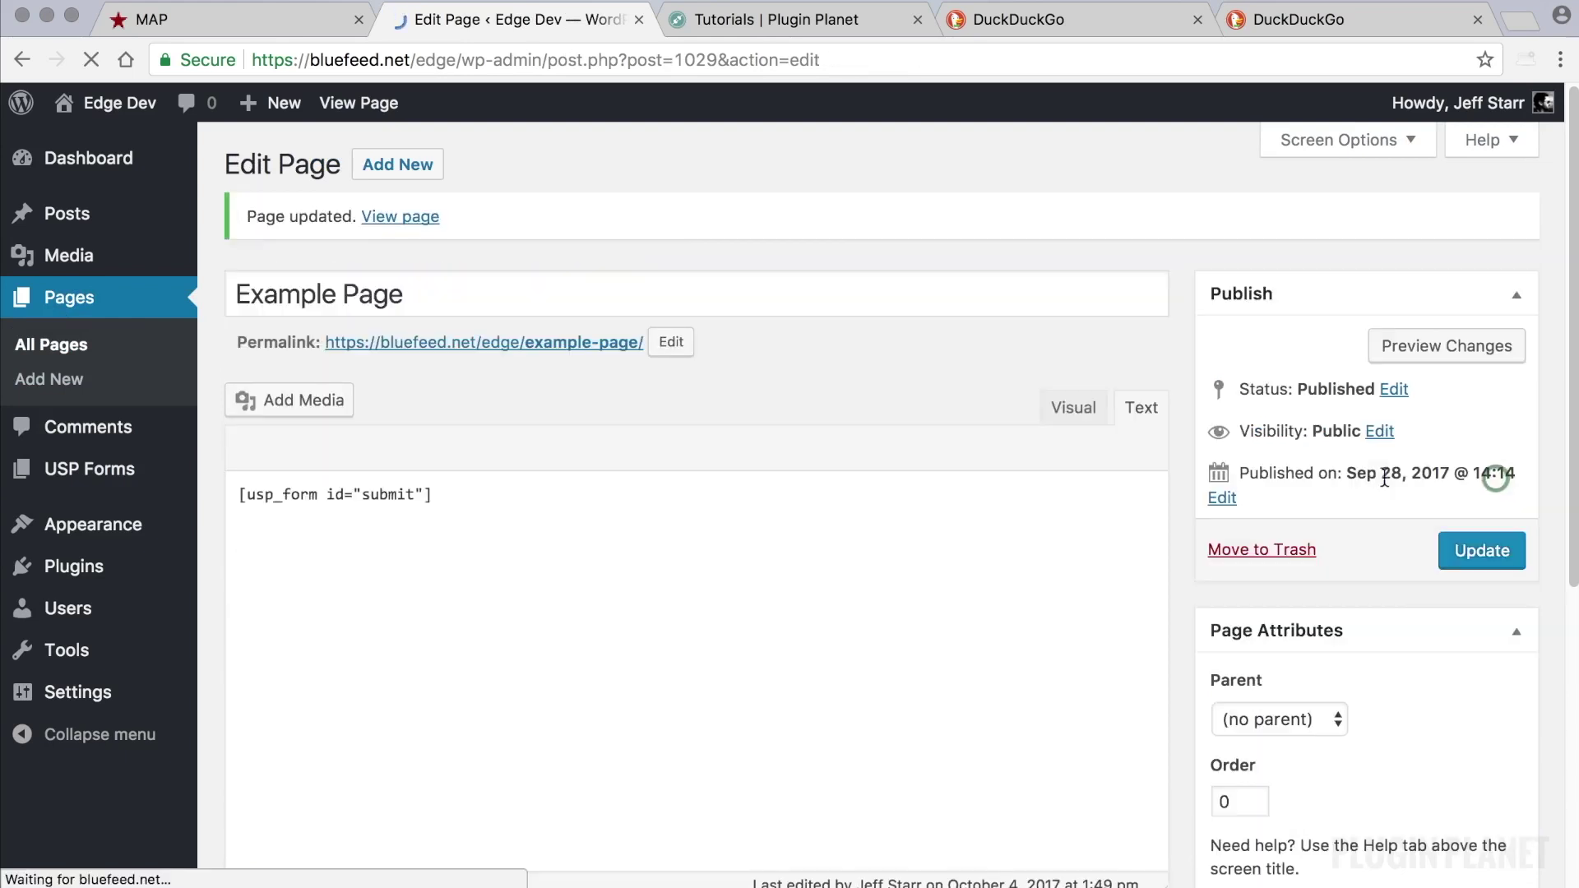
Step: Open the live Example Page in a new tab, check the submission form, then return to the editor
{"action": "right_click", "coordinate": [403, 219]}
{"action": "left_click", "coordinate": [444, 128]}
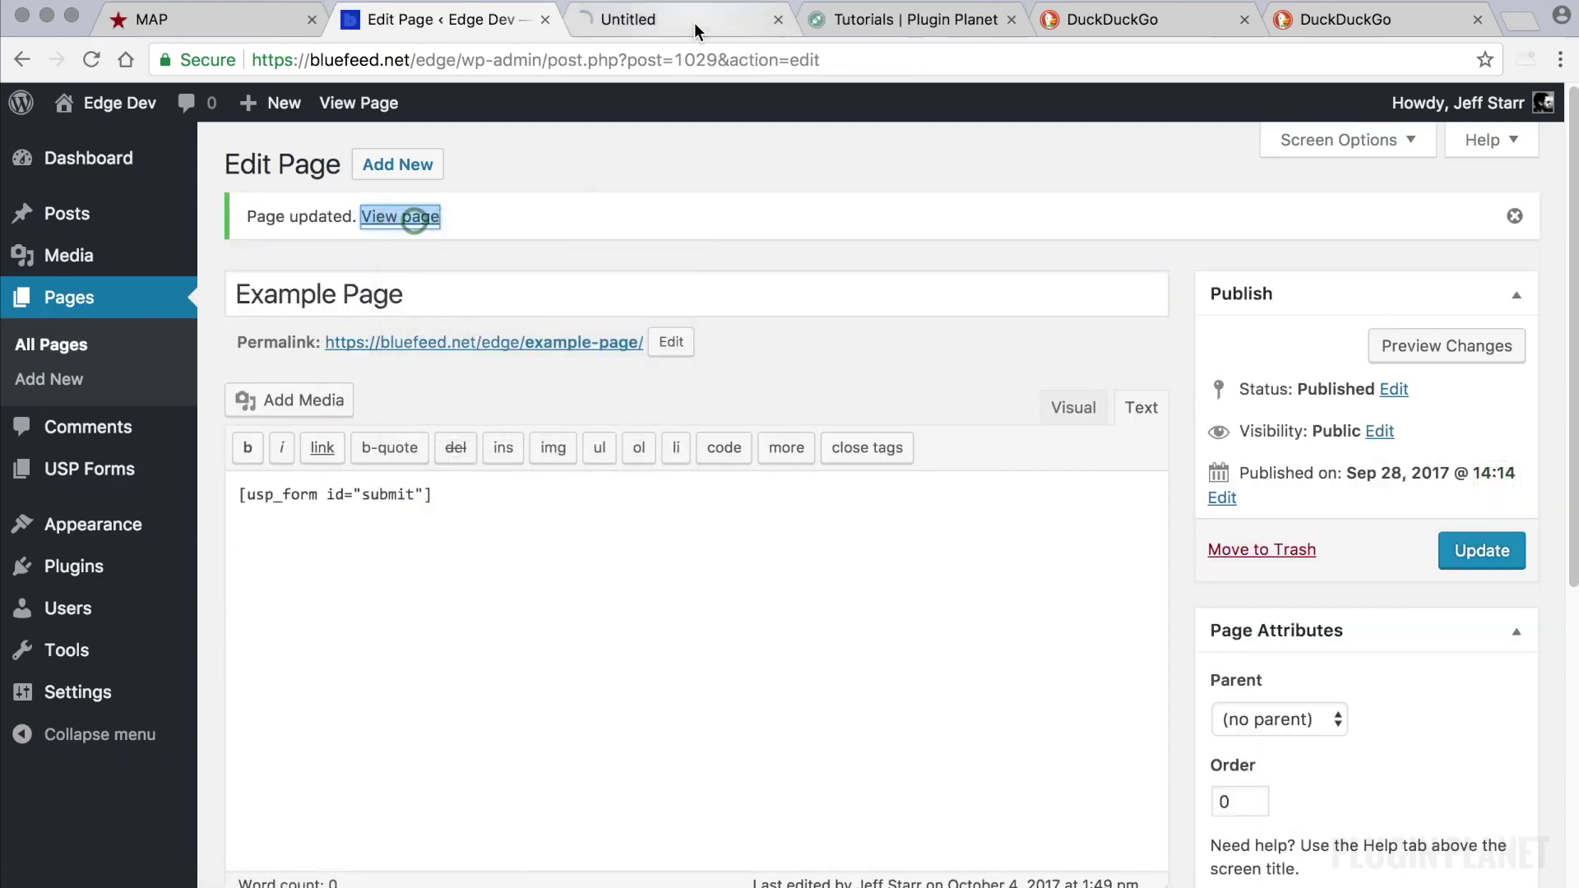
{"action": "left_click", "coordinate": [695, 25]}
{"action": "scroll", "coordinate": [927, 395], "scroll_direction": "down", "scroll_amount": 5}
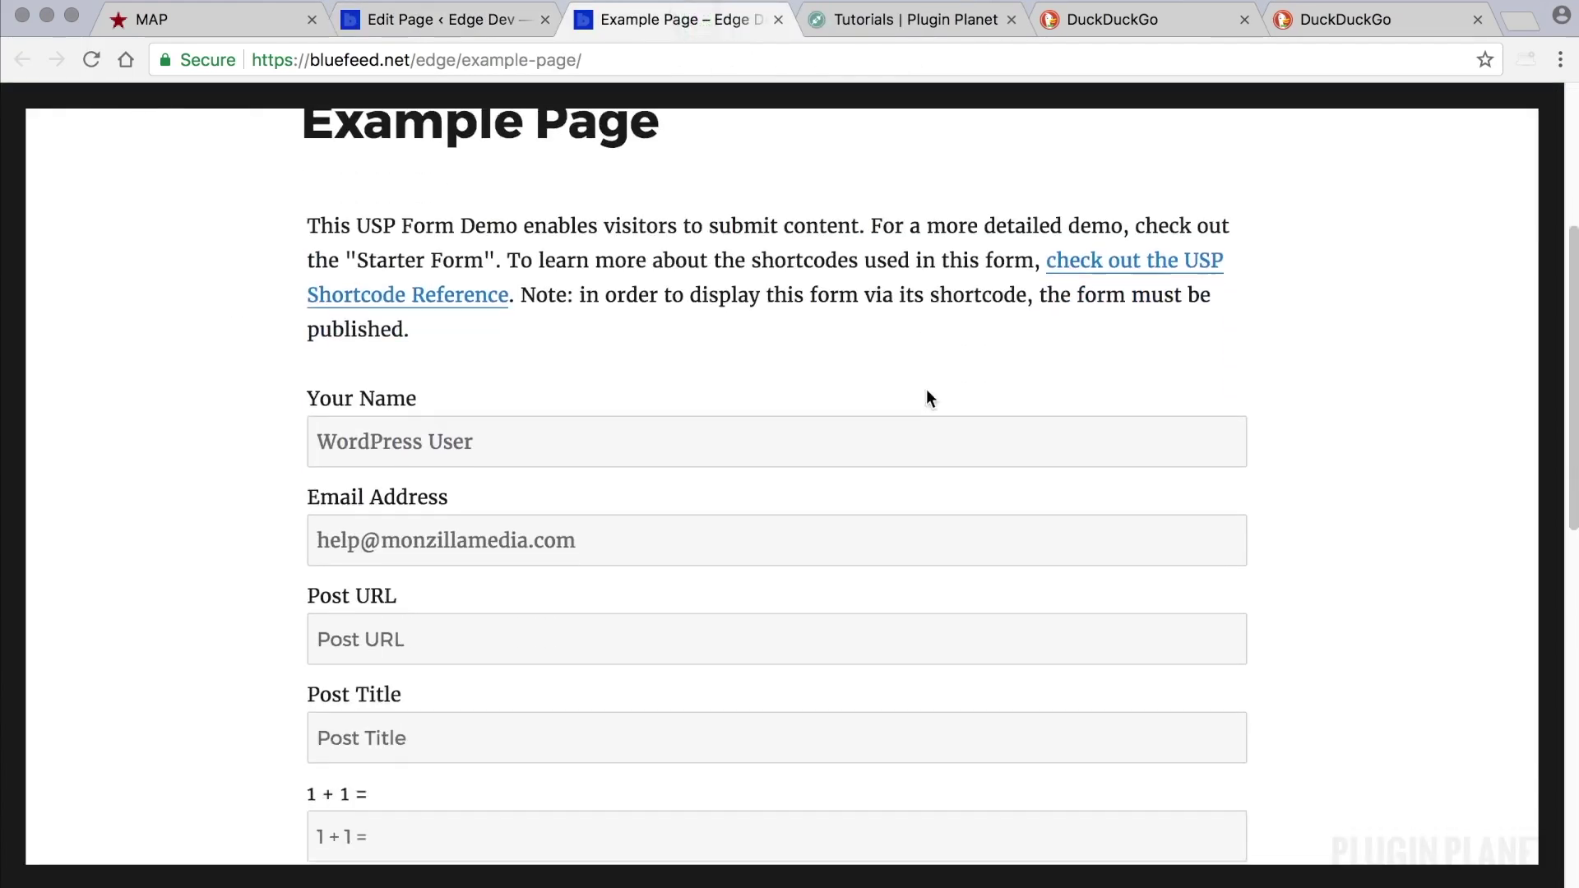
{"action": "scroll", "coordinate": [927, 392], "scroll_direction": "down", "scroll_amount": 2}
{"action": "scroll", "coordinate": [927, 391], "scroll_direction": "down", "scroll_amount": 10}
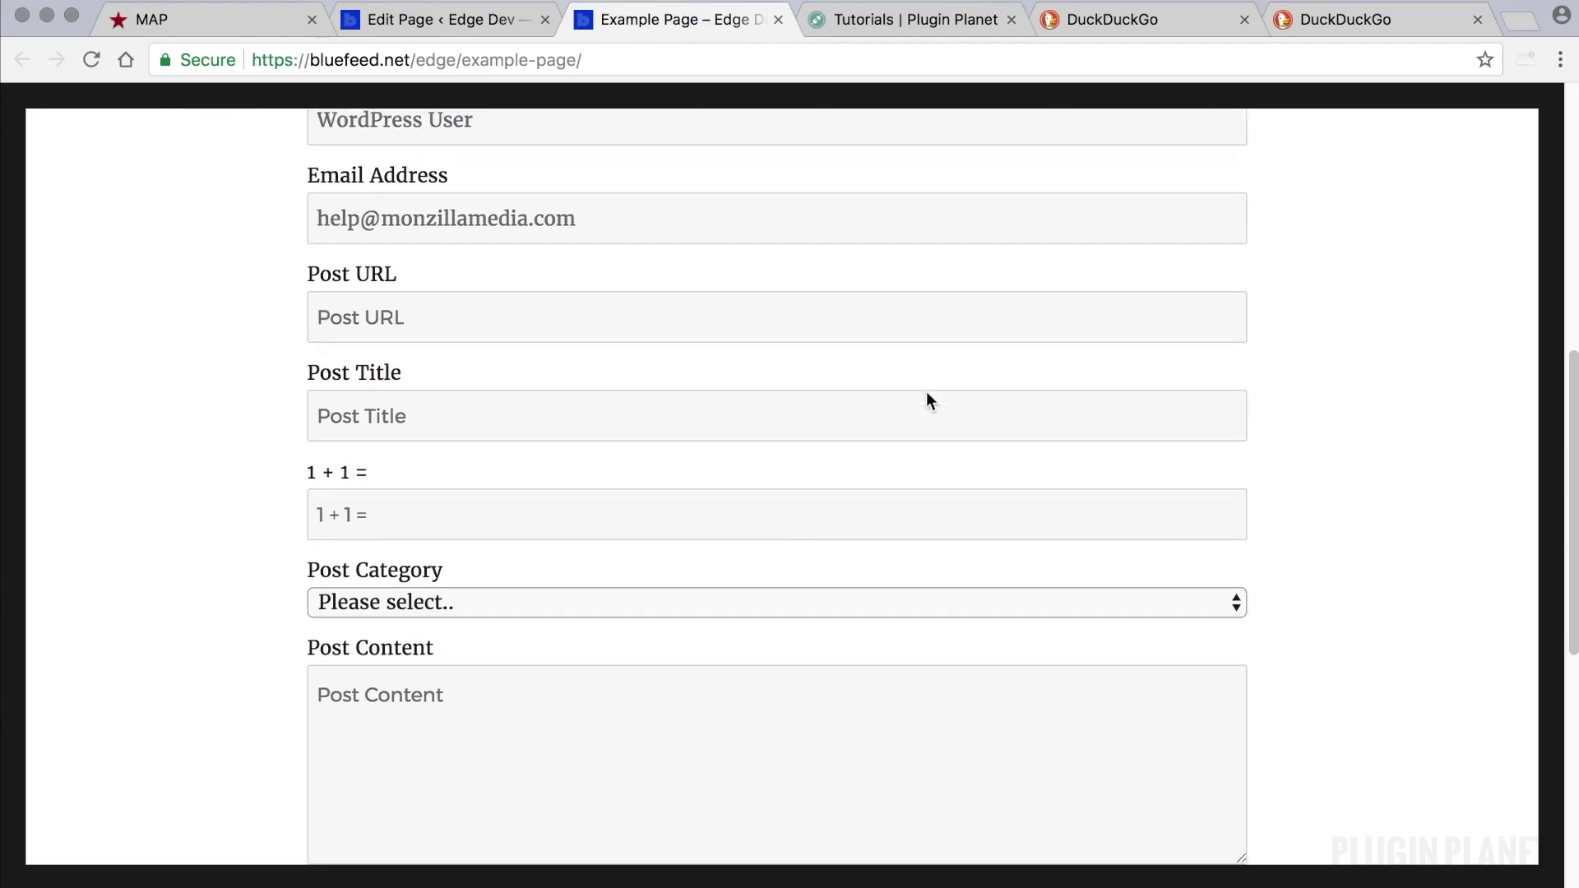
{"action": "scroll", "coordinate": [925, 402], "scroll_direction": "down", "scroll_amount": 2}
{"action": "scroll", "coordinate": [925, 394], "scroll_direction": "up", "scroll_amount": 7}
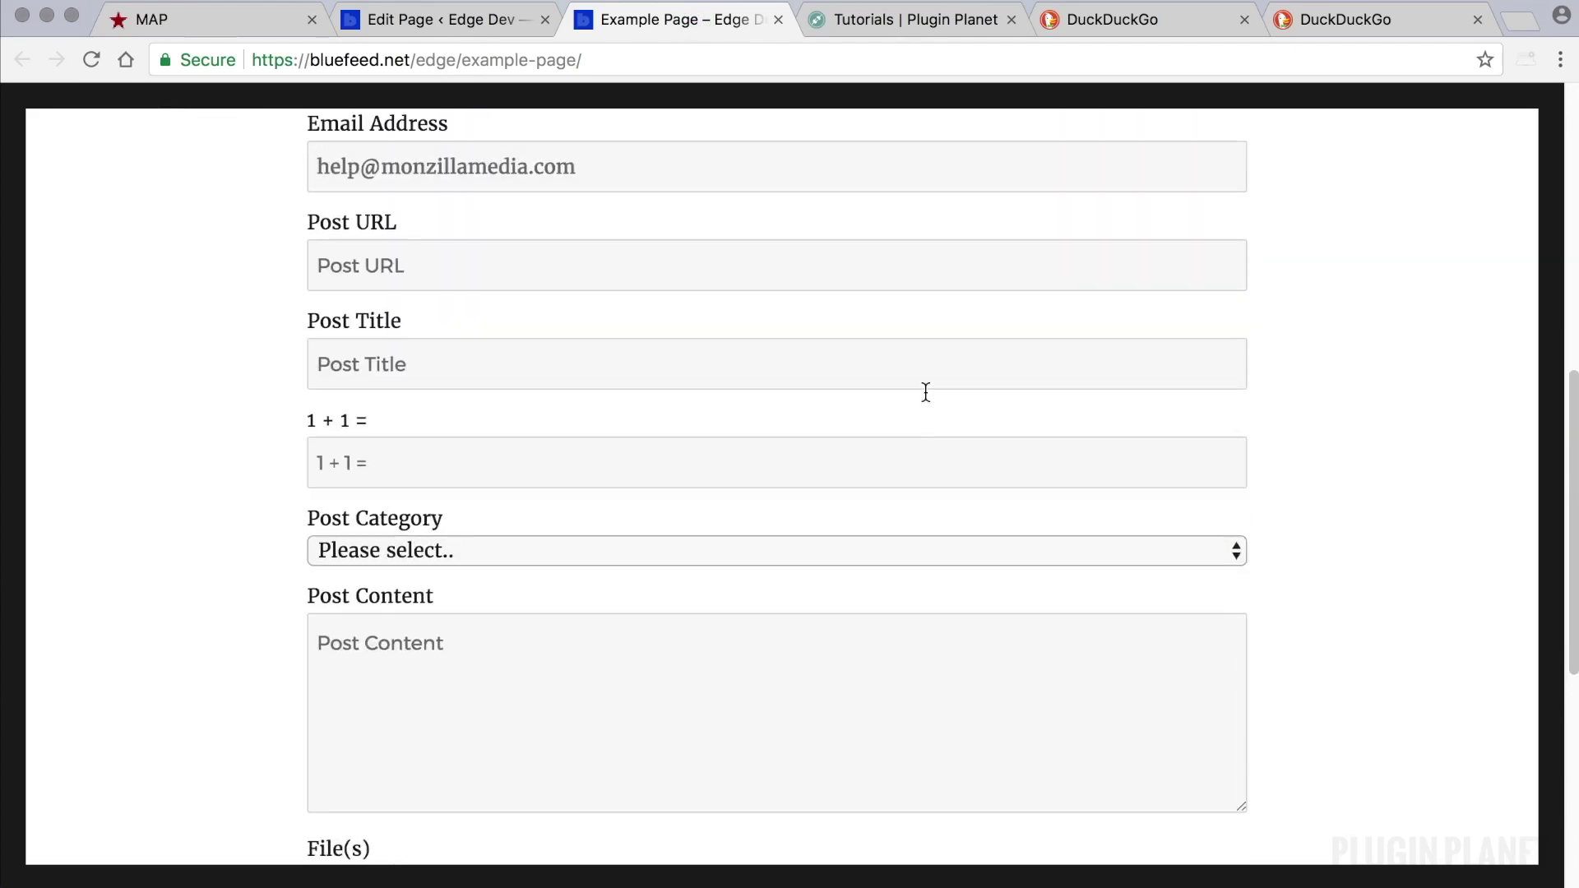
{"action": "scroll", "coordinate": [926, 393], "scroll_direction": "up", "scroll_amount": 3}
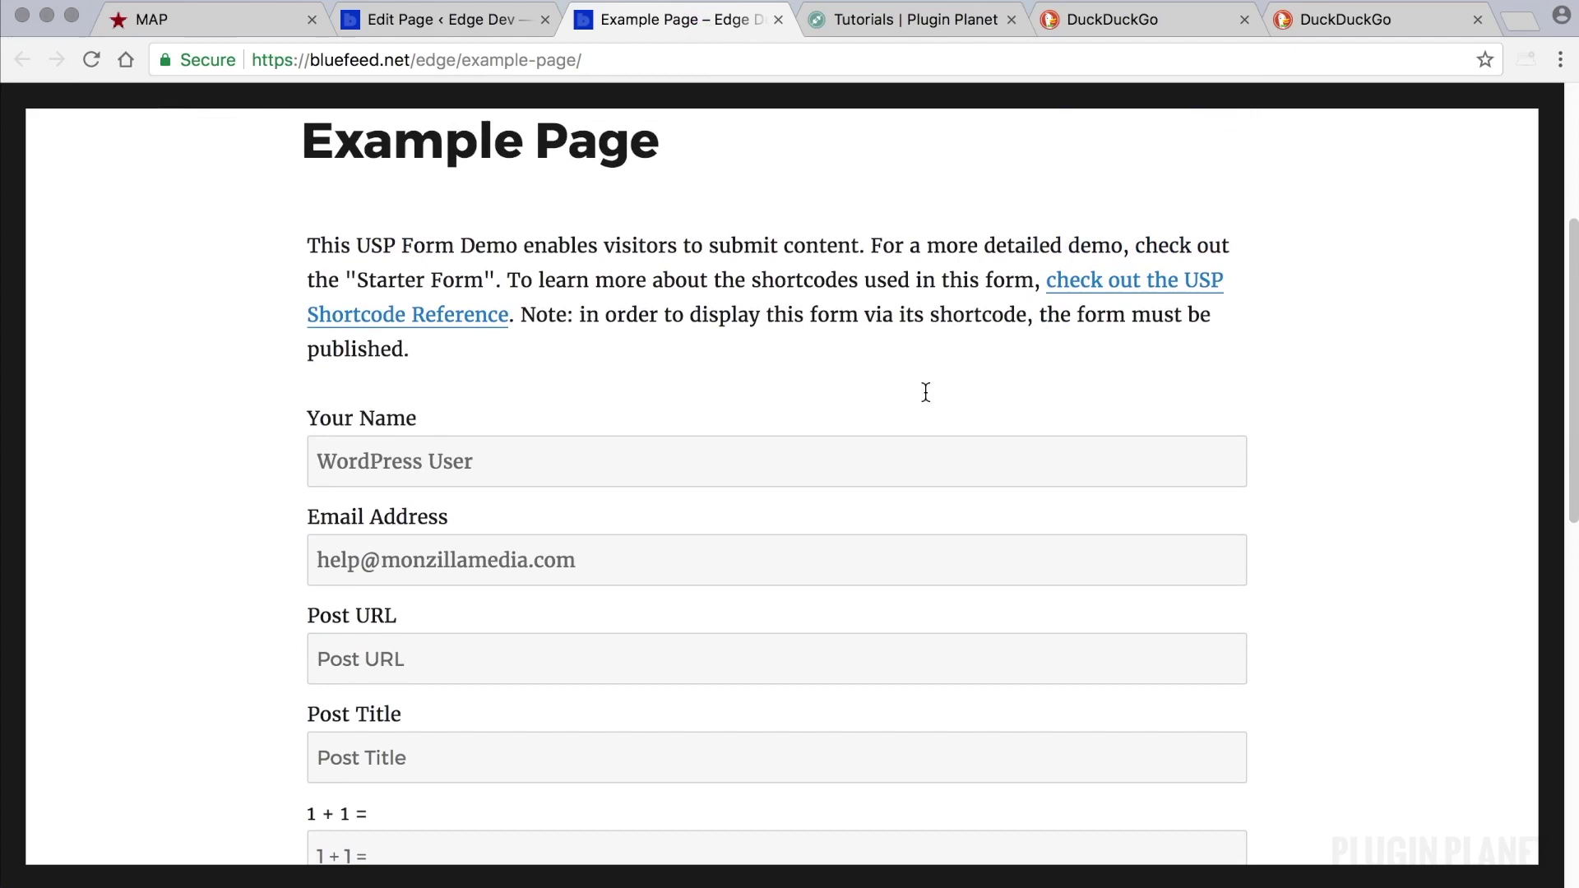
{"action": "scroll", "coordinate": [926, 392], "scroll_direction": "down", "scroll_amount": 10}
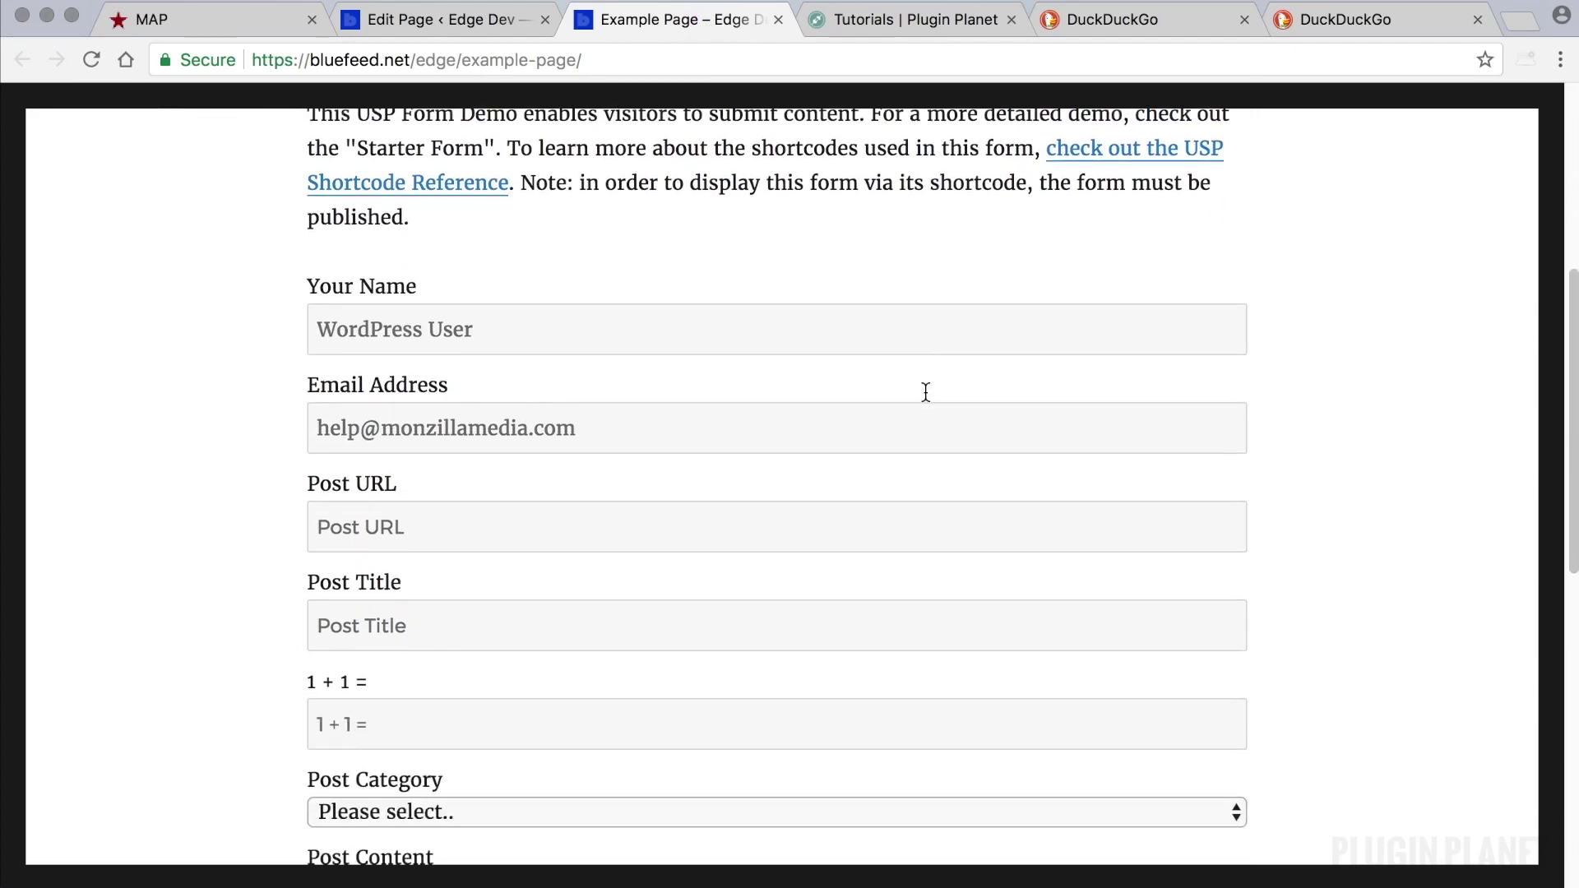
{"action": "scroll", "coordinate": [926, 392], "scroll_direction": "down", "scroll_amount": 4}
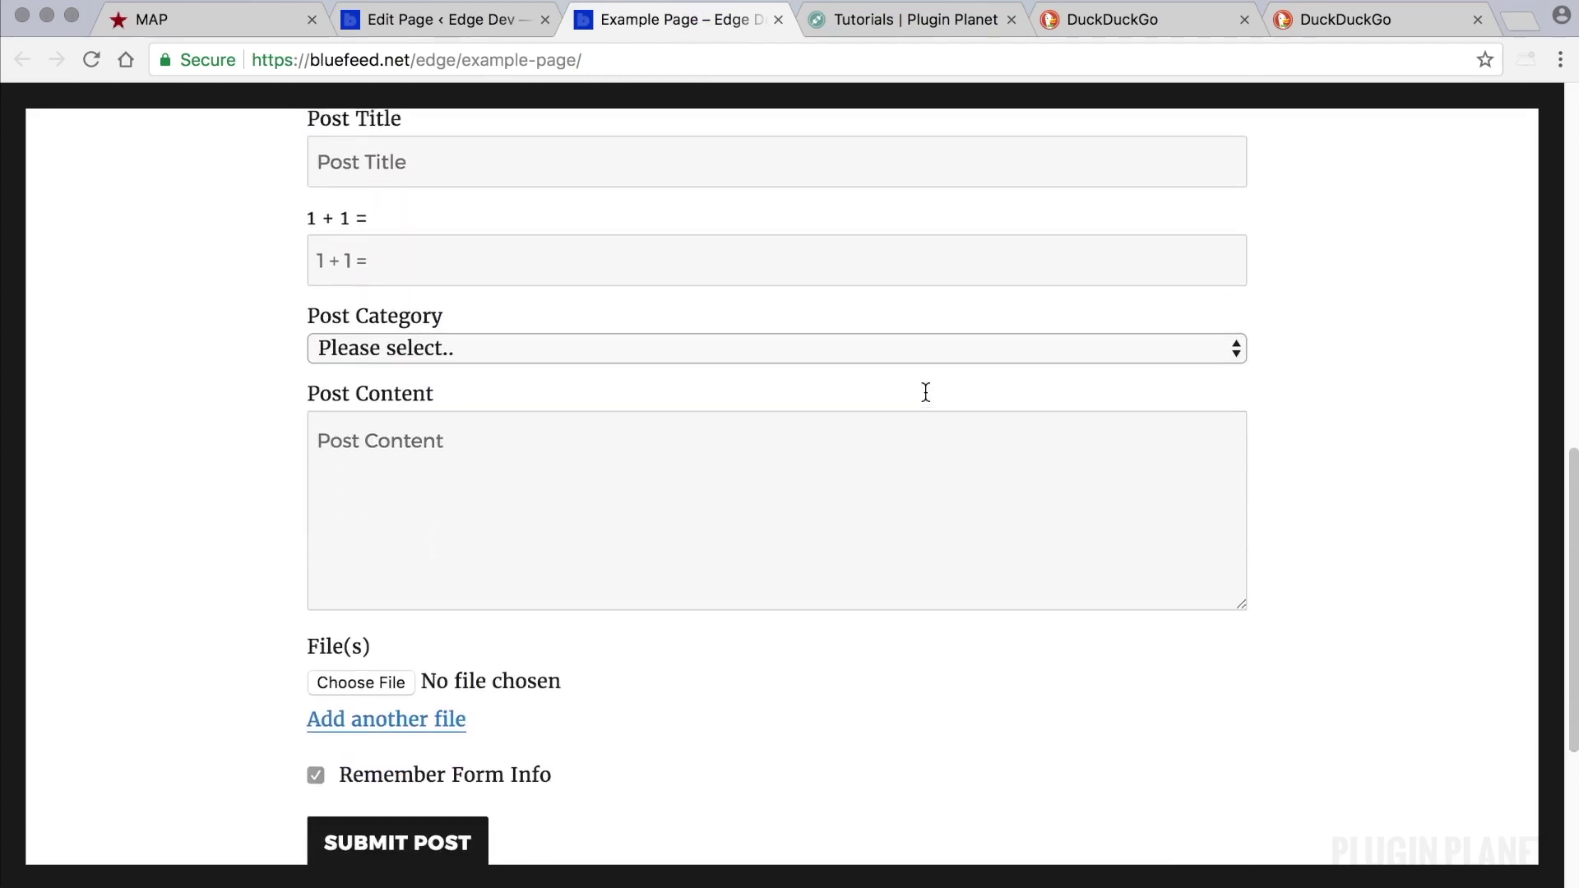
{"action": "scroll", "coordinate": [925, 393], "scroll_direction": "up", "scroll_amount": 1}
{"action": "left_click", "coordinate": [417, 24]}
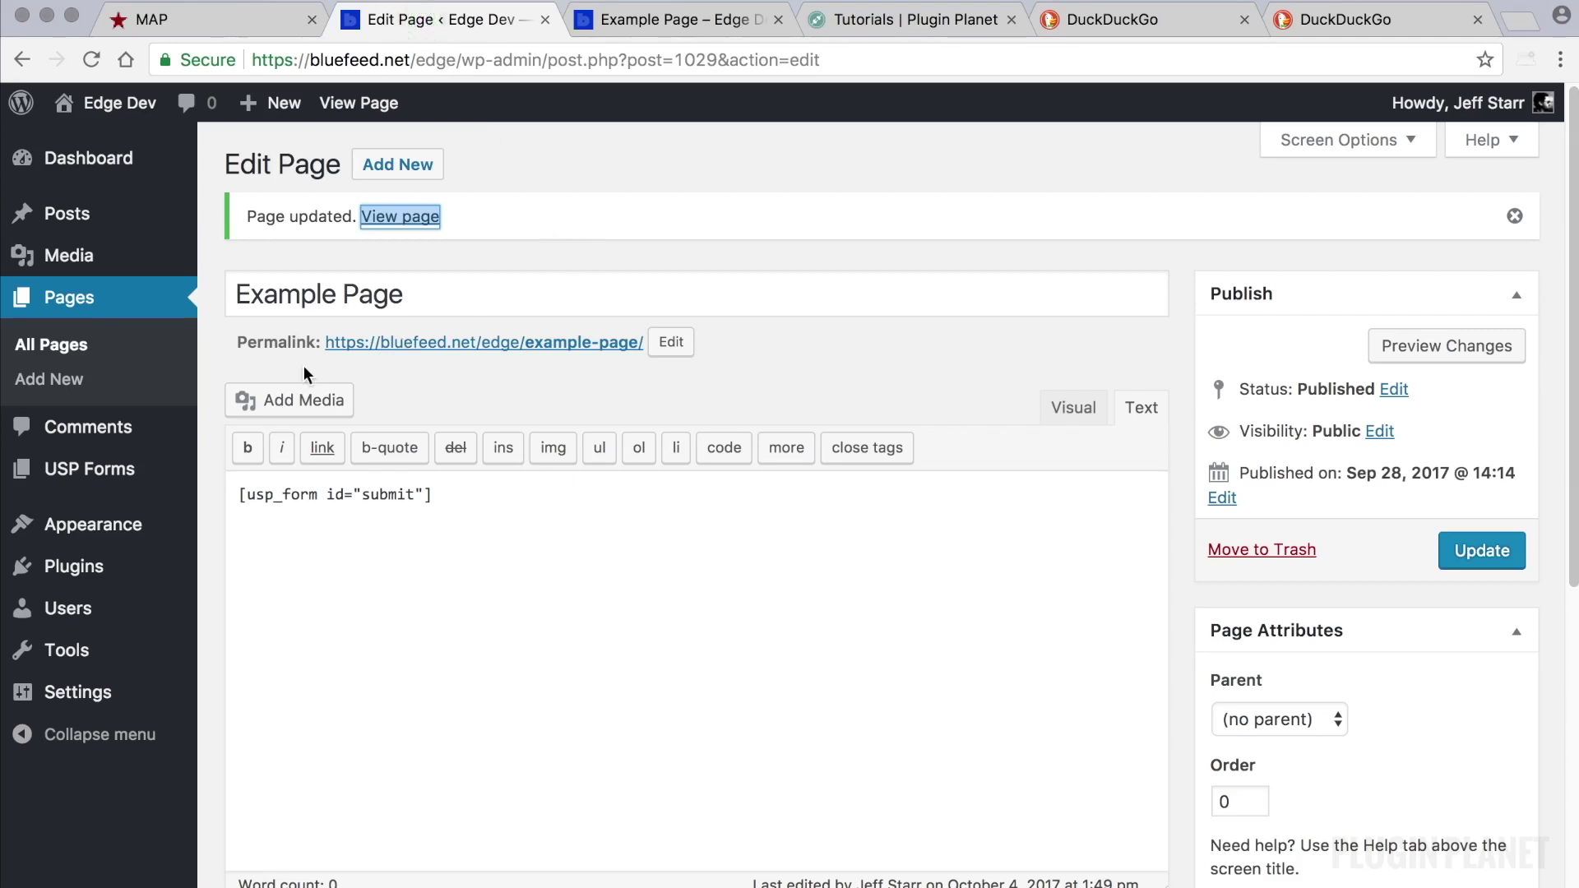
Step: Select all of USP Form Demo's markup to copy it
{"action": "left_click", "coordinate": [132, 471]}
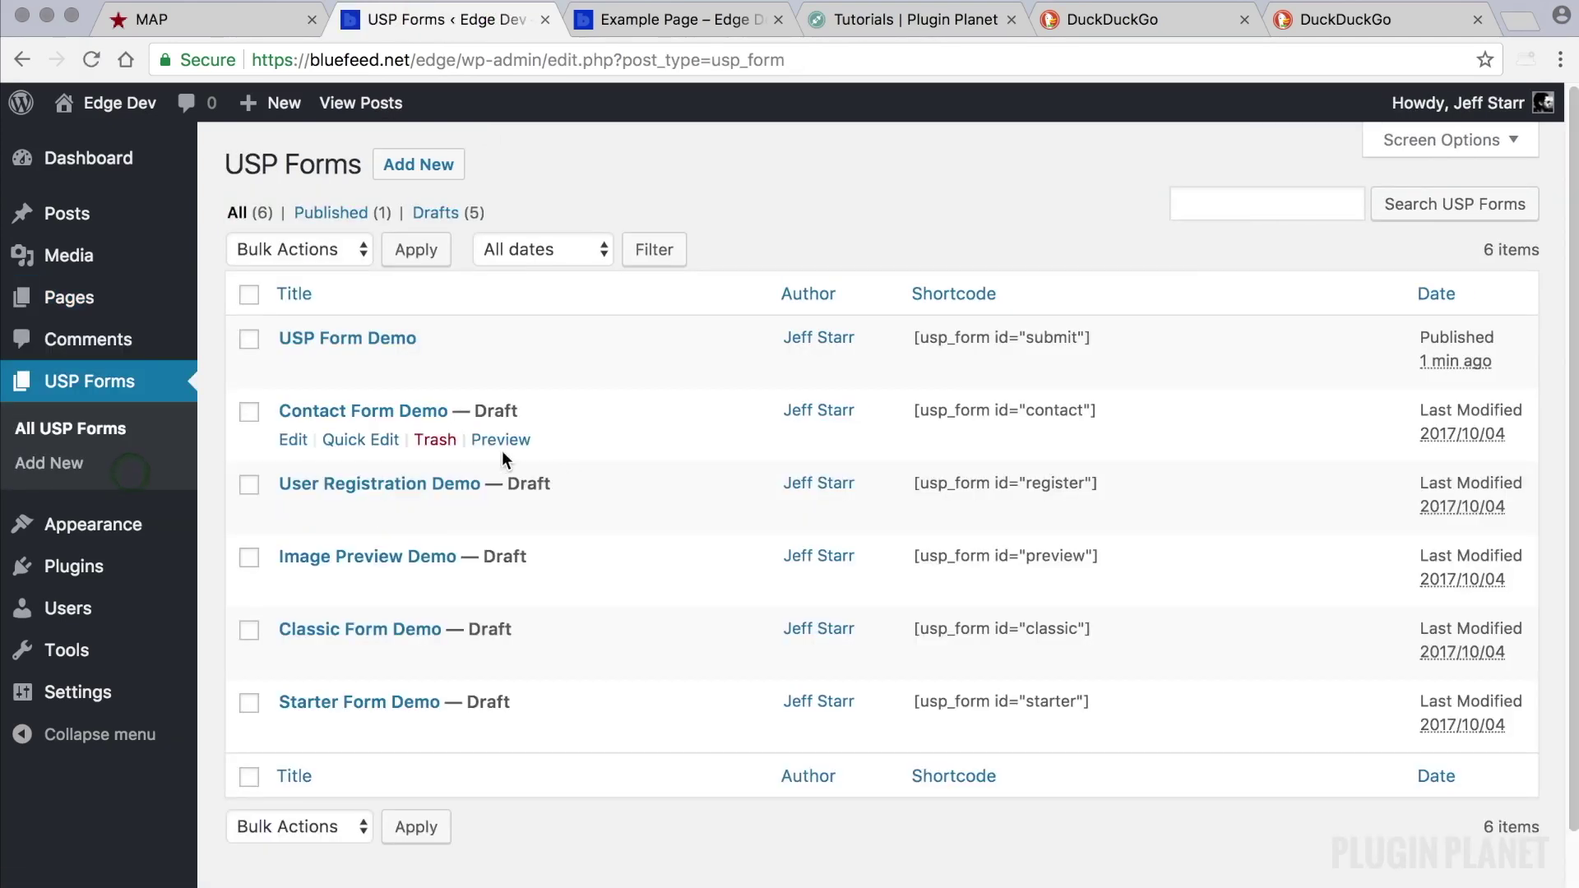
{"action": "left_click", "coordinate": [346, 339]}
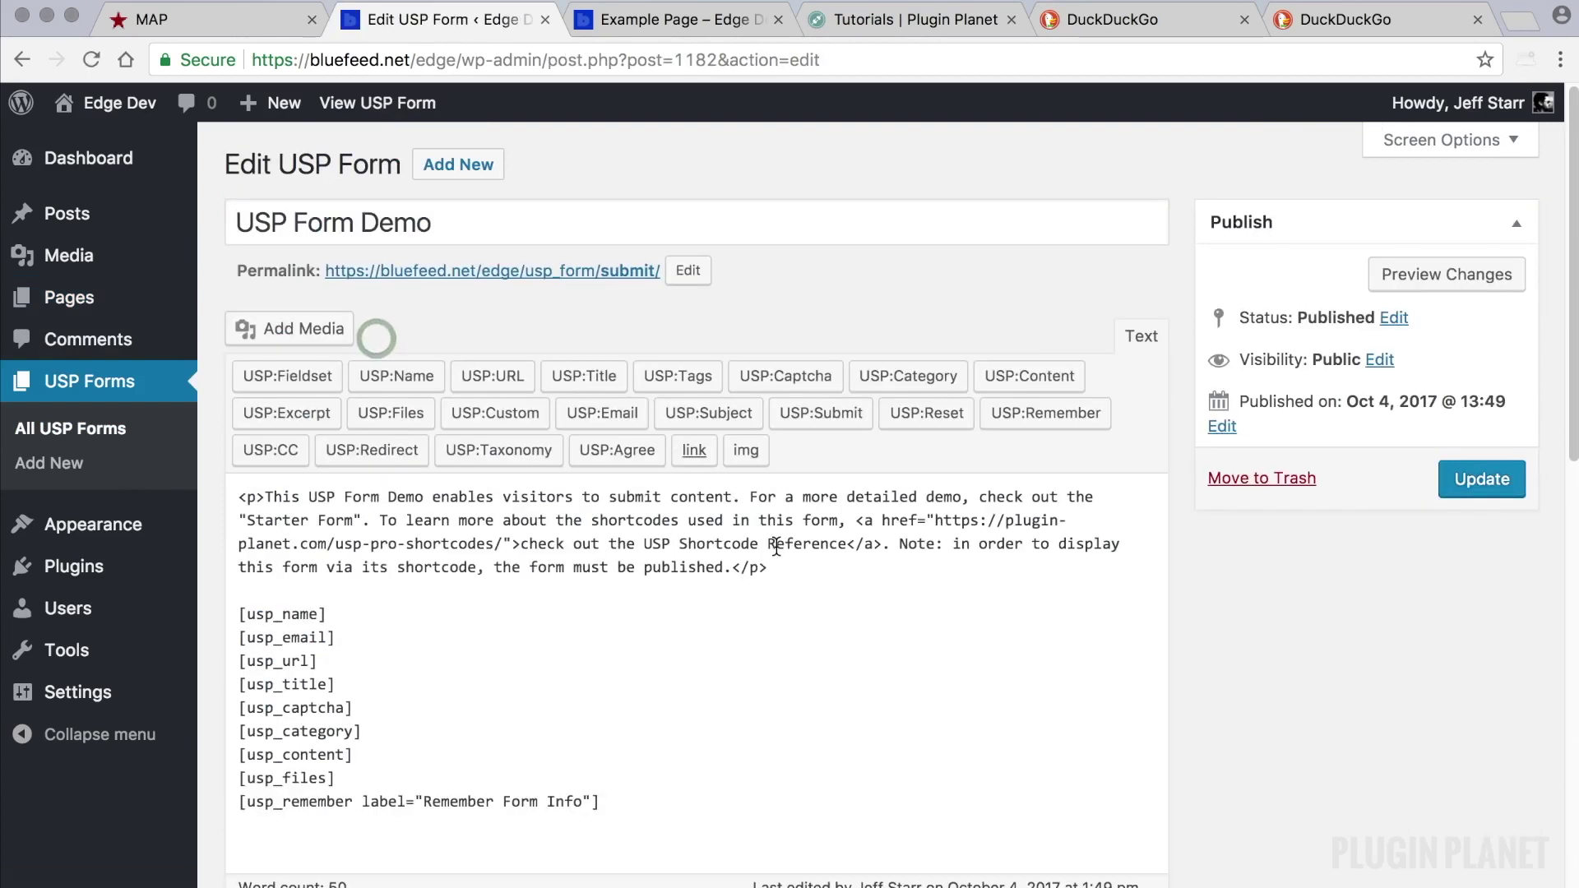
{"action": "scroll", "coordinate": [767, 629], "scroll_direction": "down", "scroll_amount": 3}
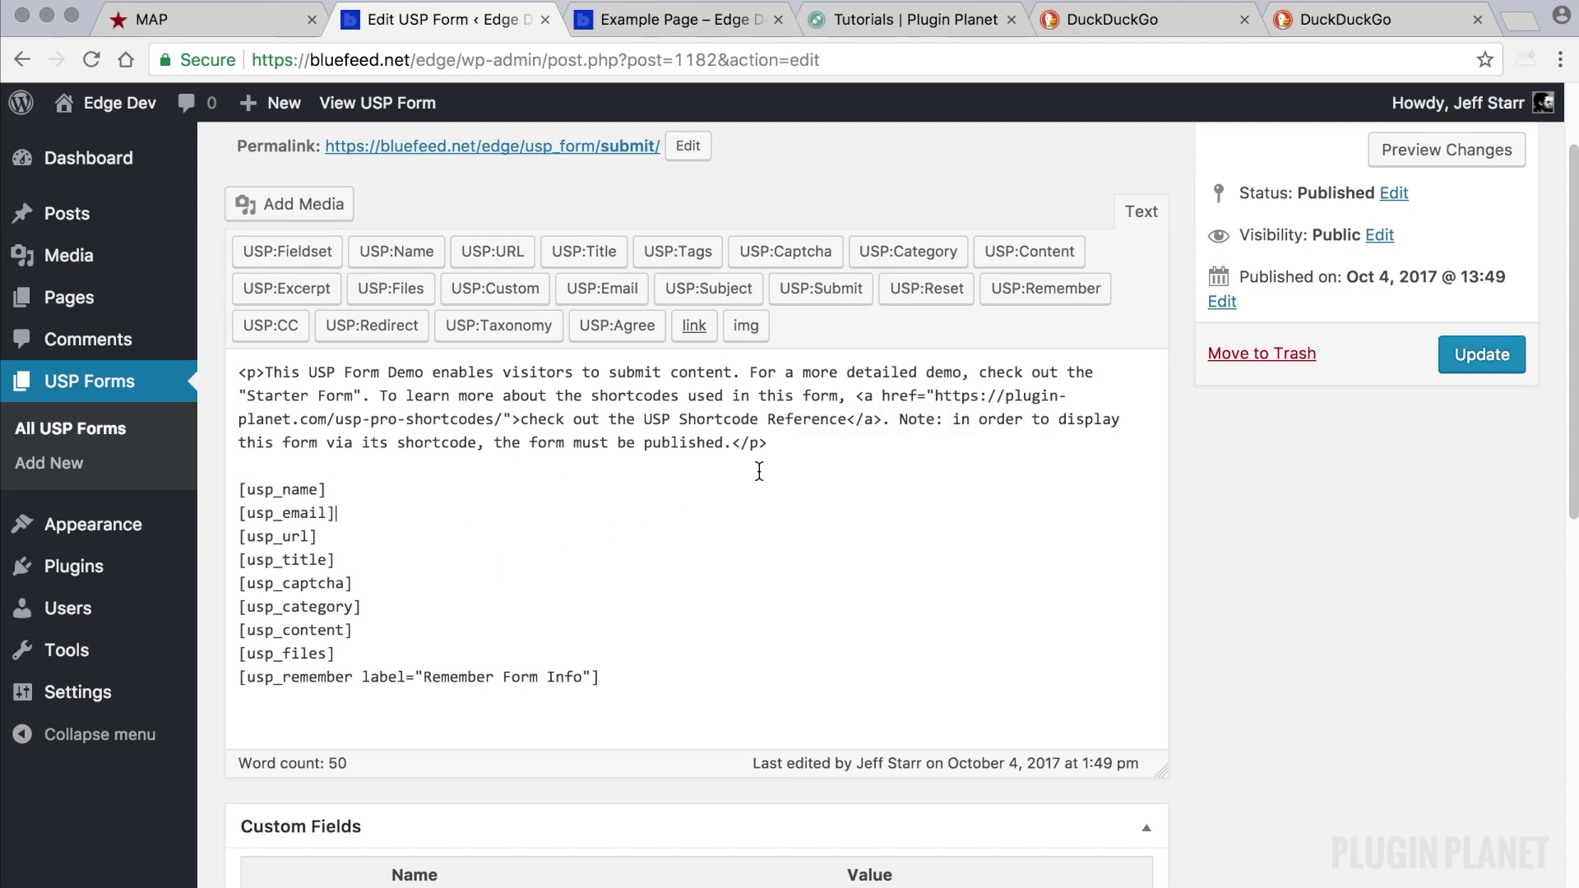
{"action": "key", "text": "super+a"}
{"action": "key", "text": "ctrl+c"}
{"action": "left_click", "coordinate": [111, 428]}
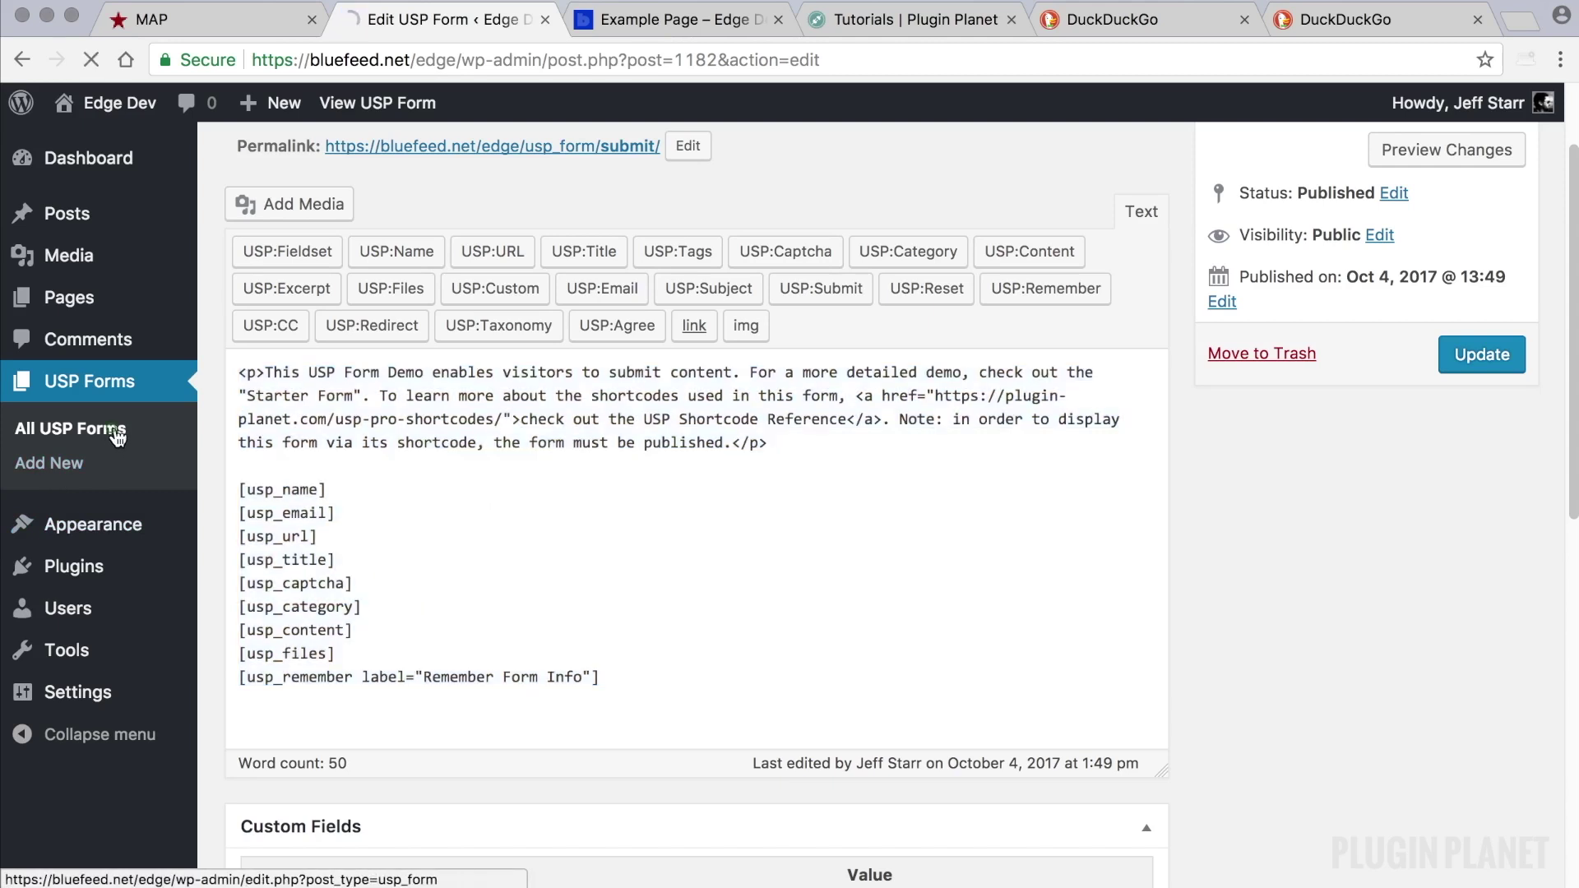
Step: Create a new USP form titled 'New Post Submit Form' and paste the demo markup into it
{"action": "left_click", "coordinate": [417, 176]}
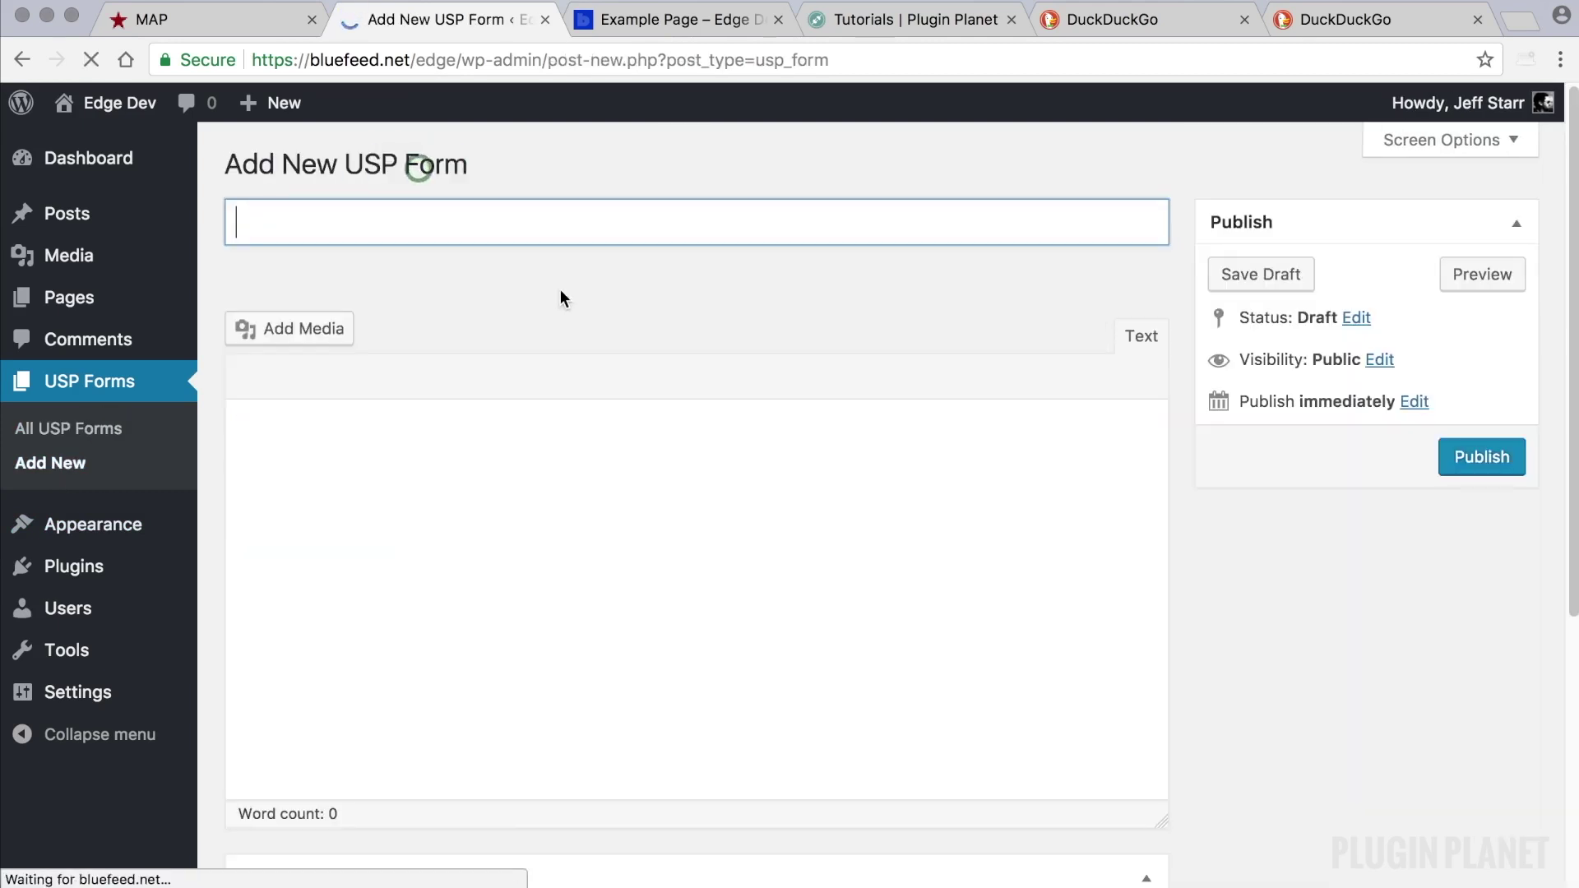
{"action": "type", "text": "New "}
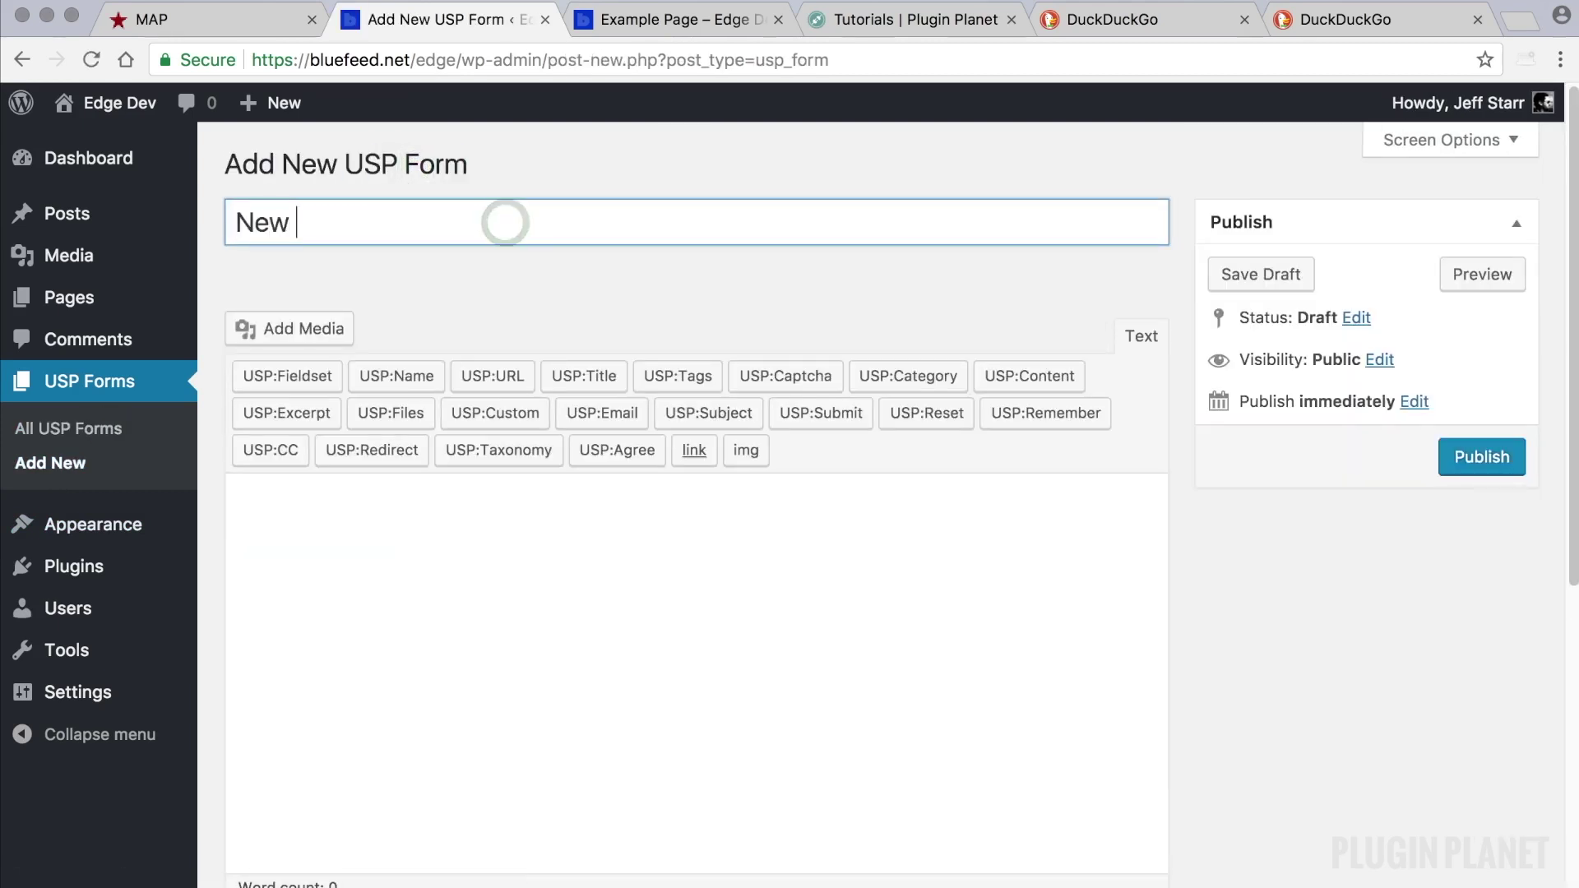
{"action": "type", "text": "Post Submit Form"}
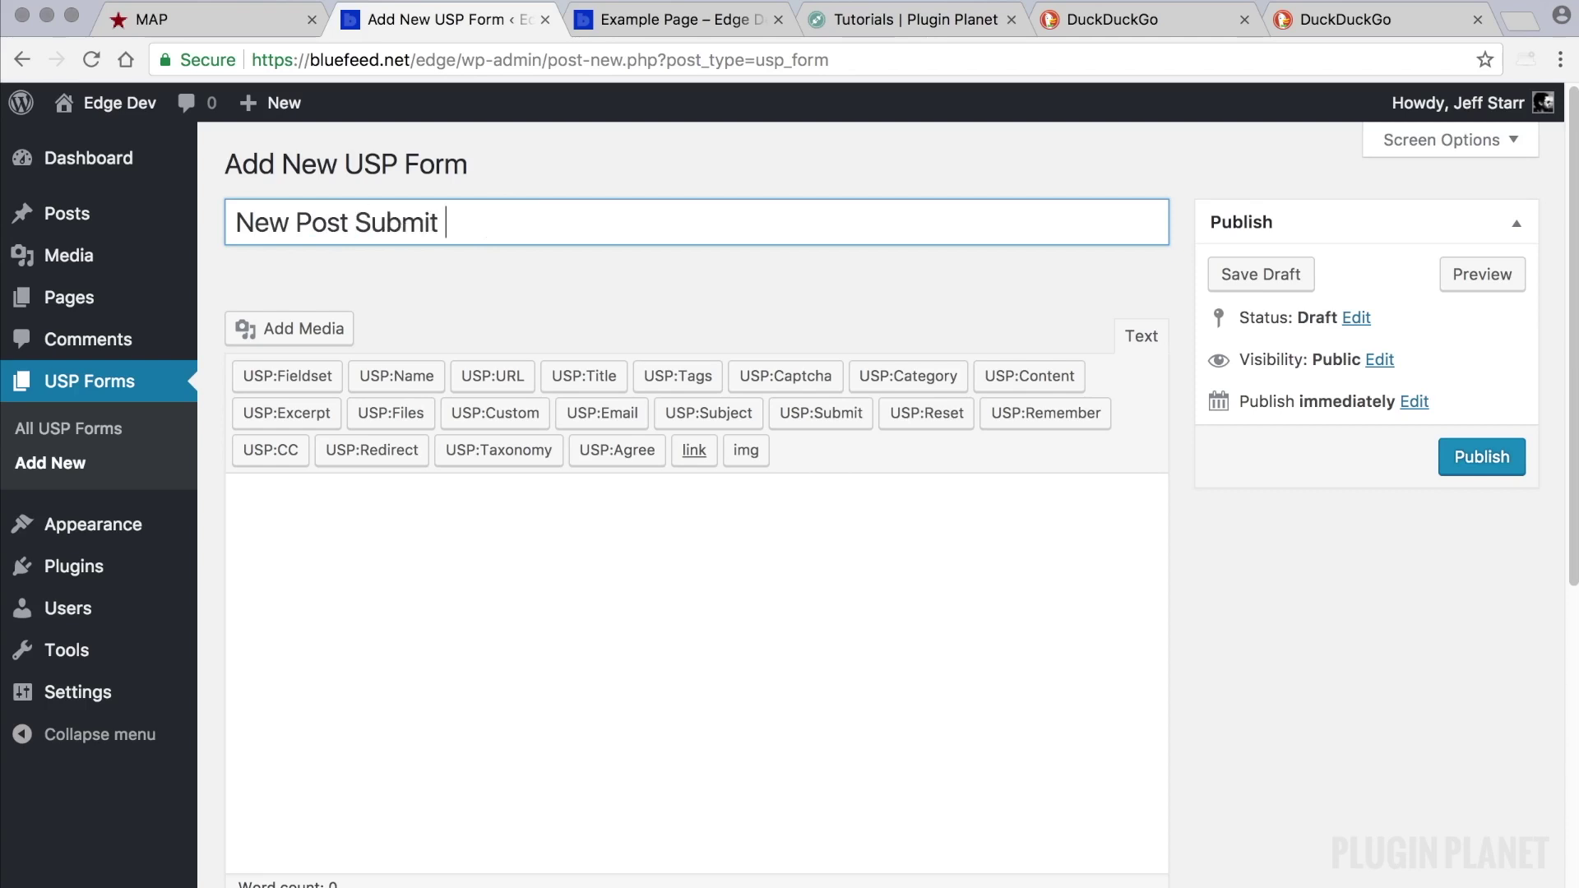
{"action": "left_click", "coordinate": [574, 507]}
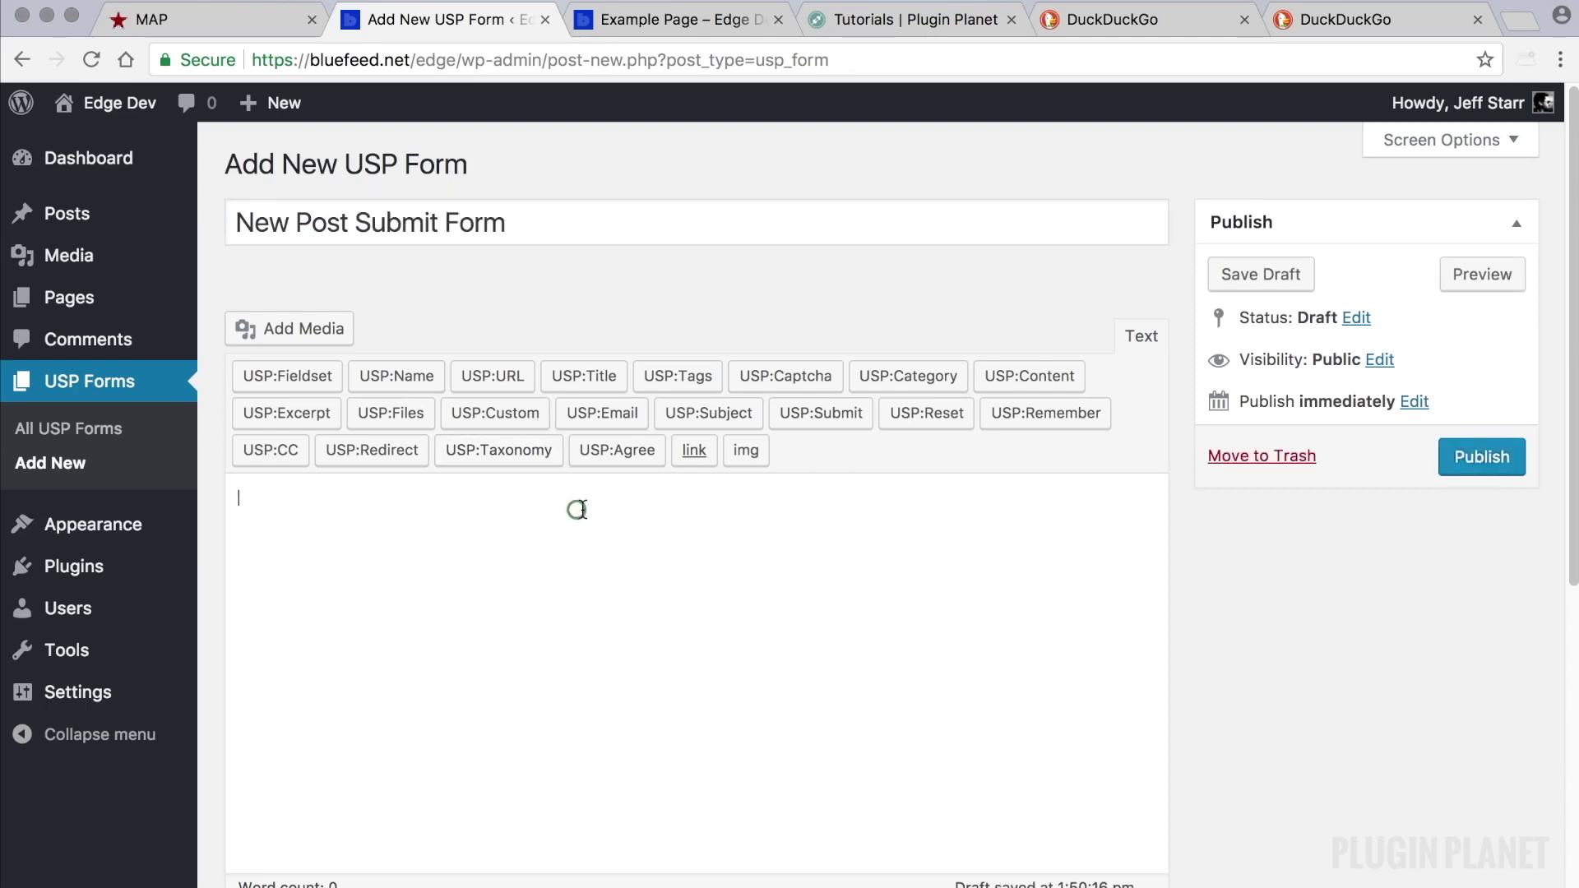
{"action": "key", "text": "ctrl+v"}
{"action": "left_click", "coordinate": [526, 222]}
{"action": "key", "text": "shift+alt+Left"}
{"action": "key", "text": "shift+alt+Left"}
{"action": "key", "text": "shift+alt+Left"}
{"action": "key", "text": "shift+alt+Left"}
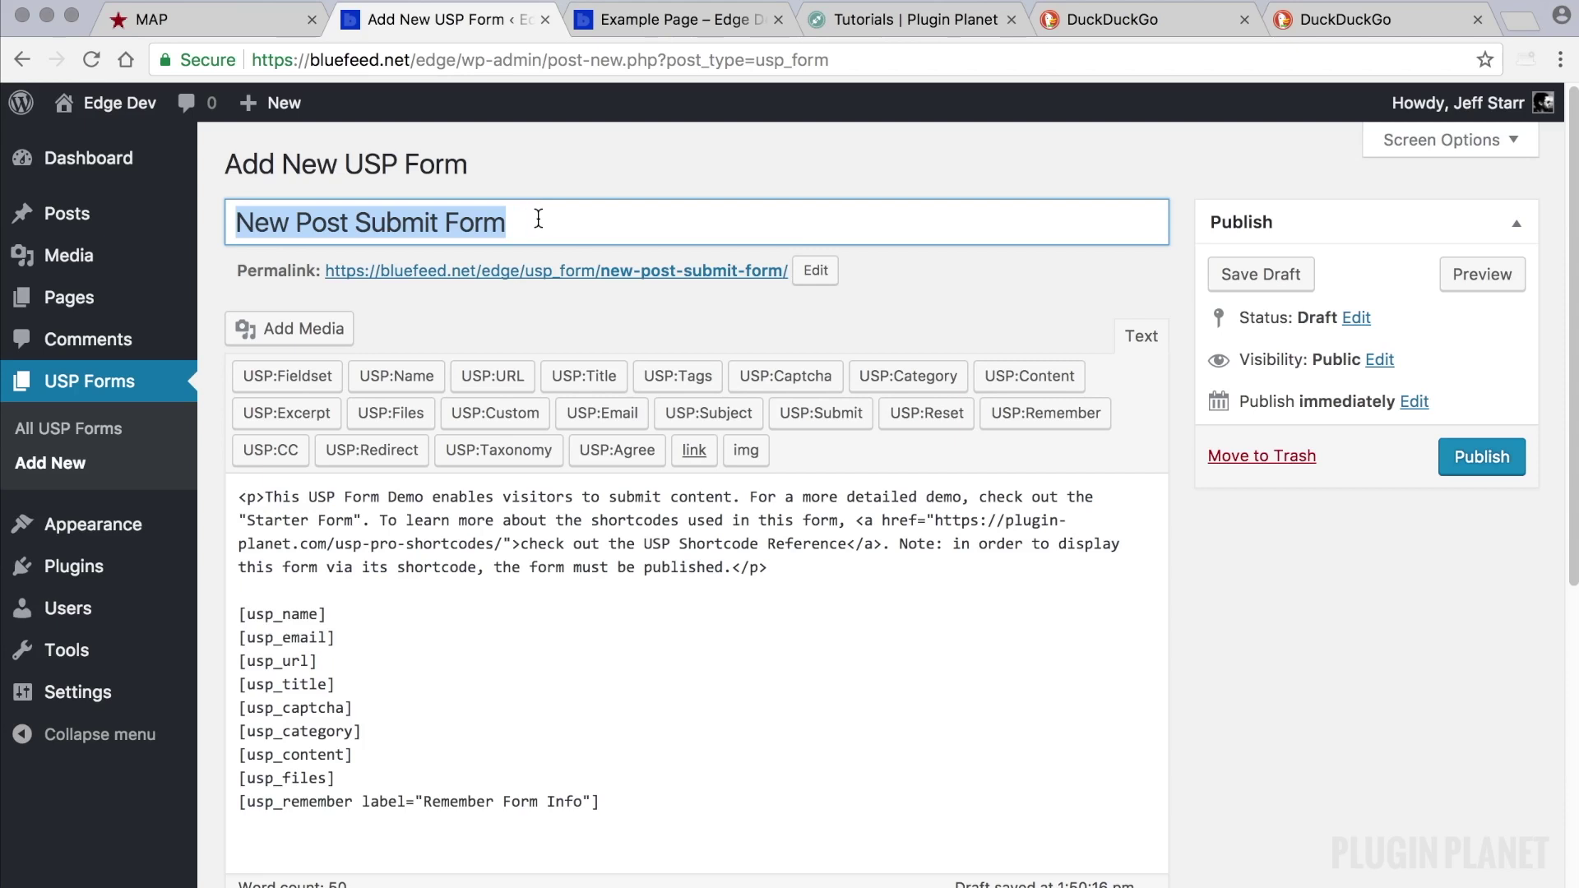
{"action": "left_click", "coordinate": [555, 219]}
{"action": "key", "text": "shift+alt+Left"}
{"action": "key", "text": "shift+alt+Left"}
{"action": "key", "text": "shift+alt+Left"}
{"action": "key", "text": "shift+alt+Left"}
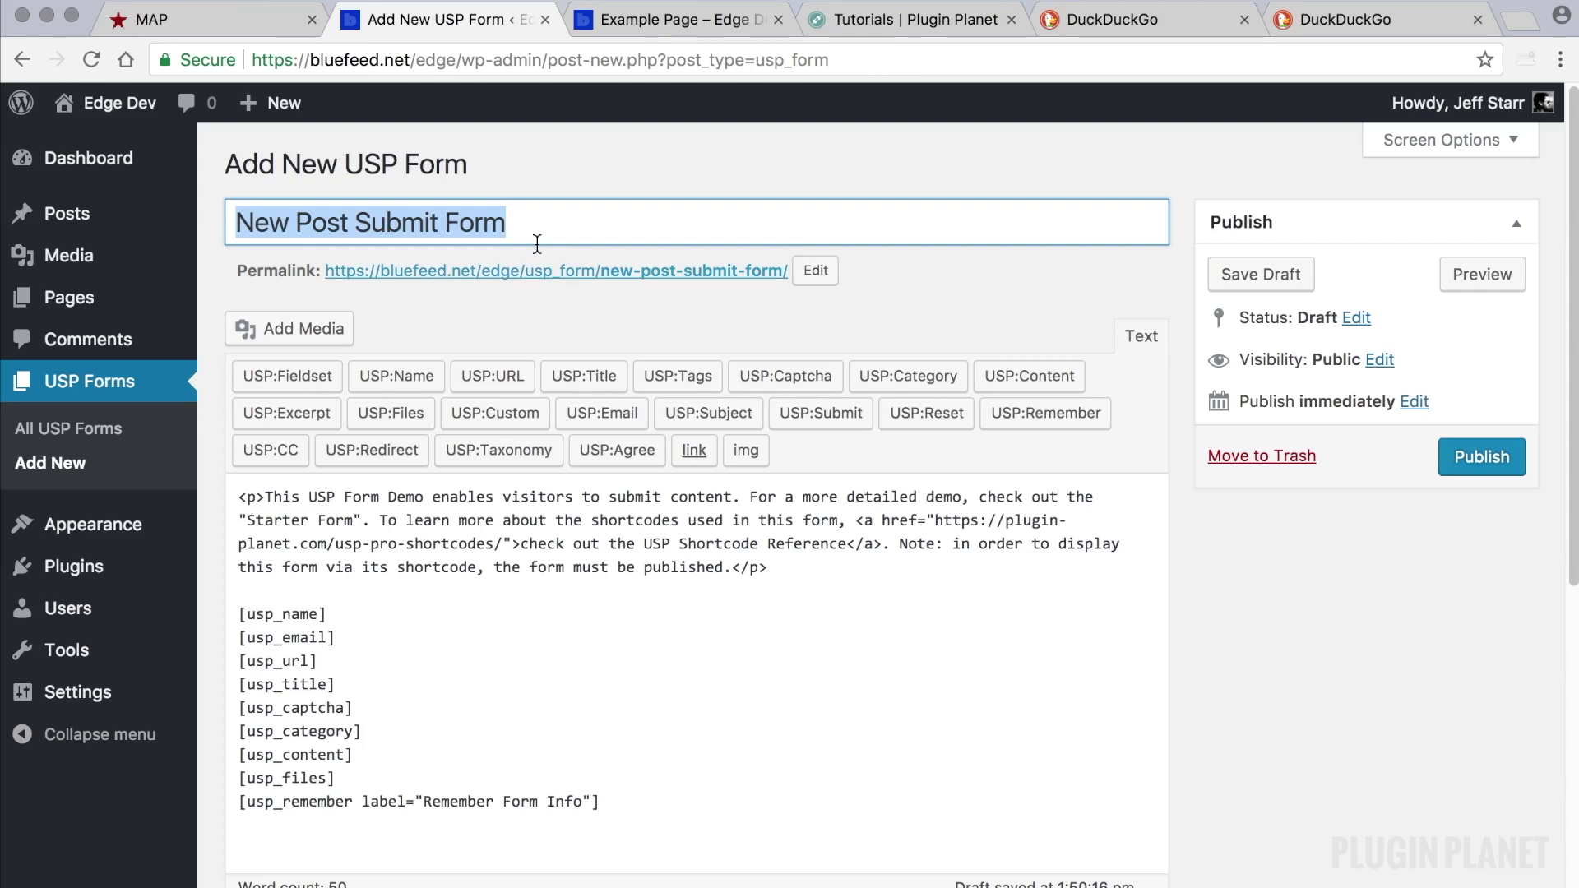
{"action": "left_click_drag", "start_coordinate": [524, 221], "coordinate": [234, 209]}
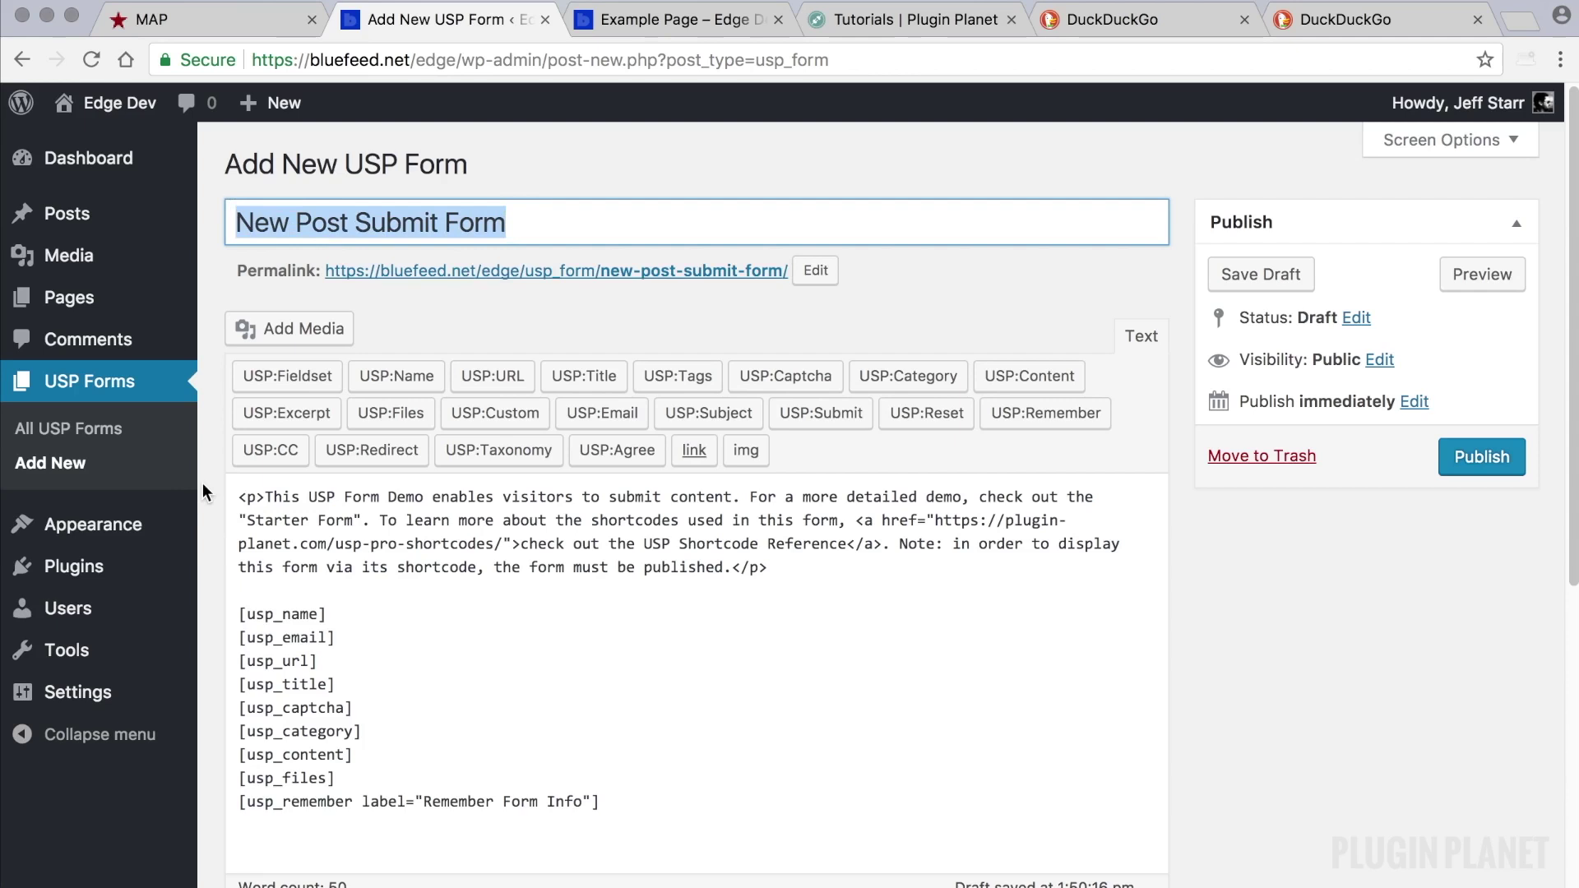
Step: Delete the form's intro paragraph and the blank line above [usp_name]
{"action": "left_click", "coordinate": [430, 603]}
{"action": "scroll", "coordinate": [534, 615], "scroll_direction": "down", "scroll_amount": 1}
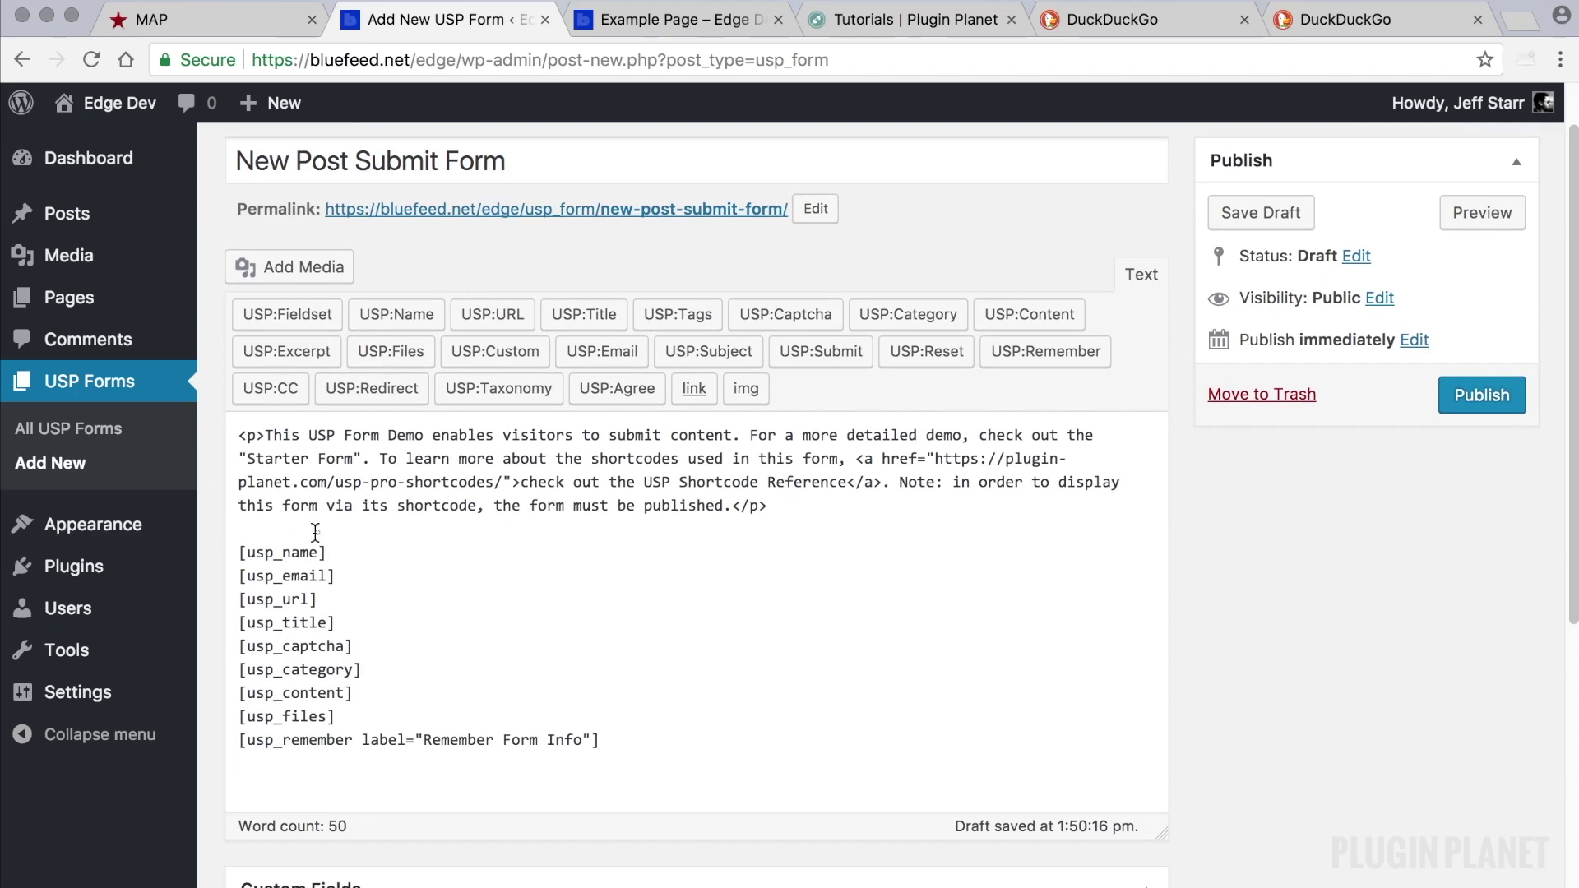
{"action": "left_click_drag", "start_coordinate": [315, 533], "coordinate": [217, 431]}
{"action": "key", "text": "BackSpace"}
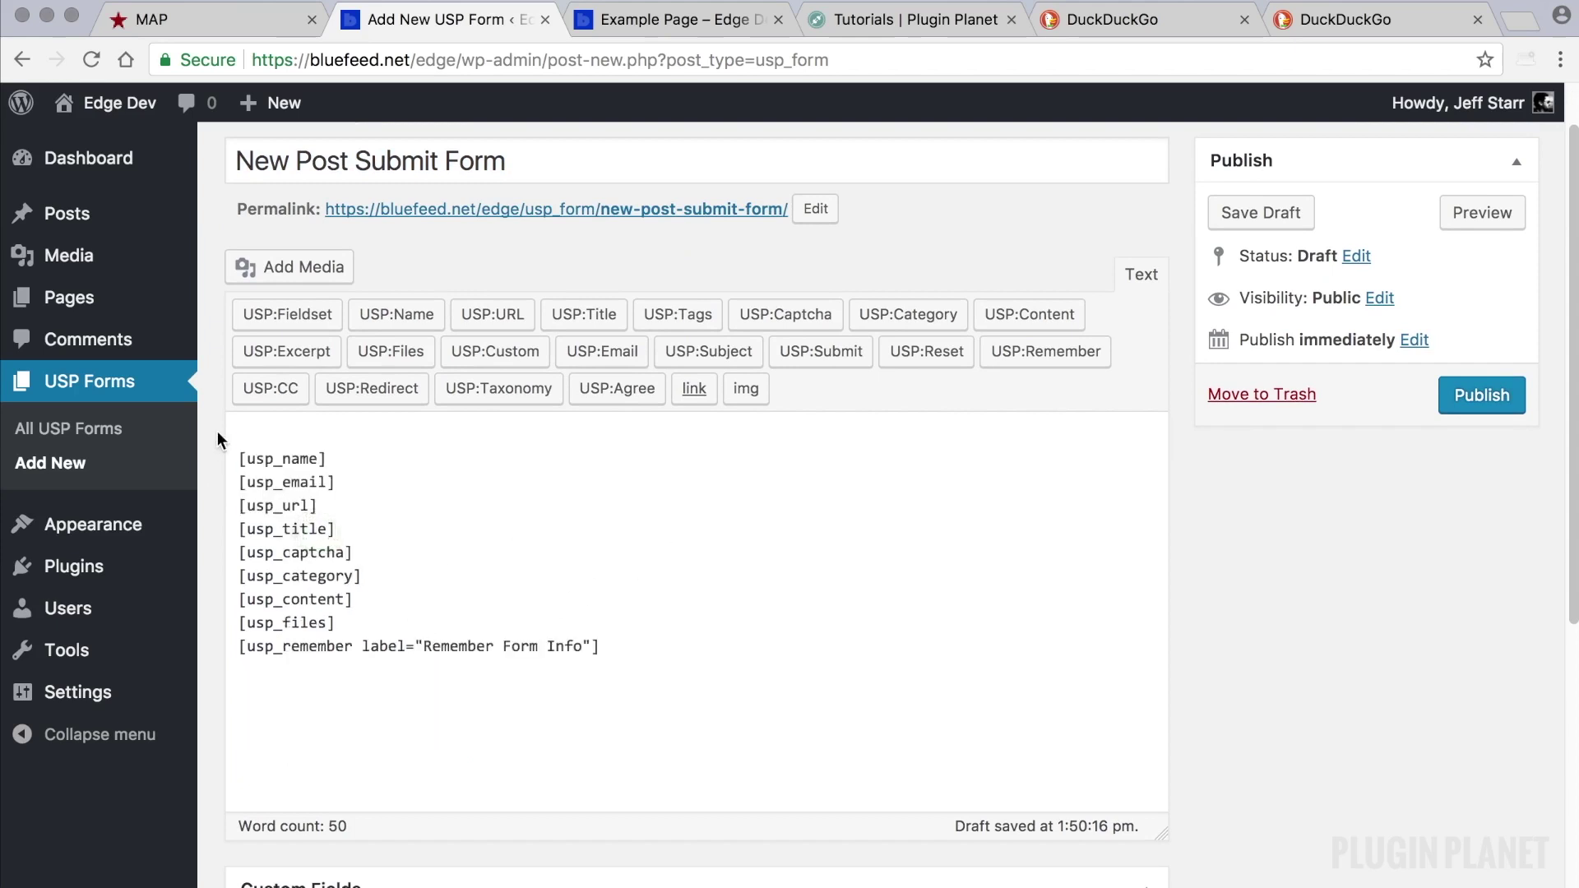
{"action": "key", "text": "BackSpace"}
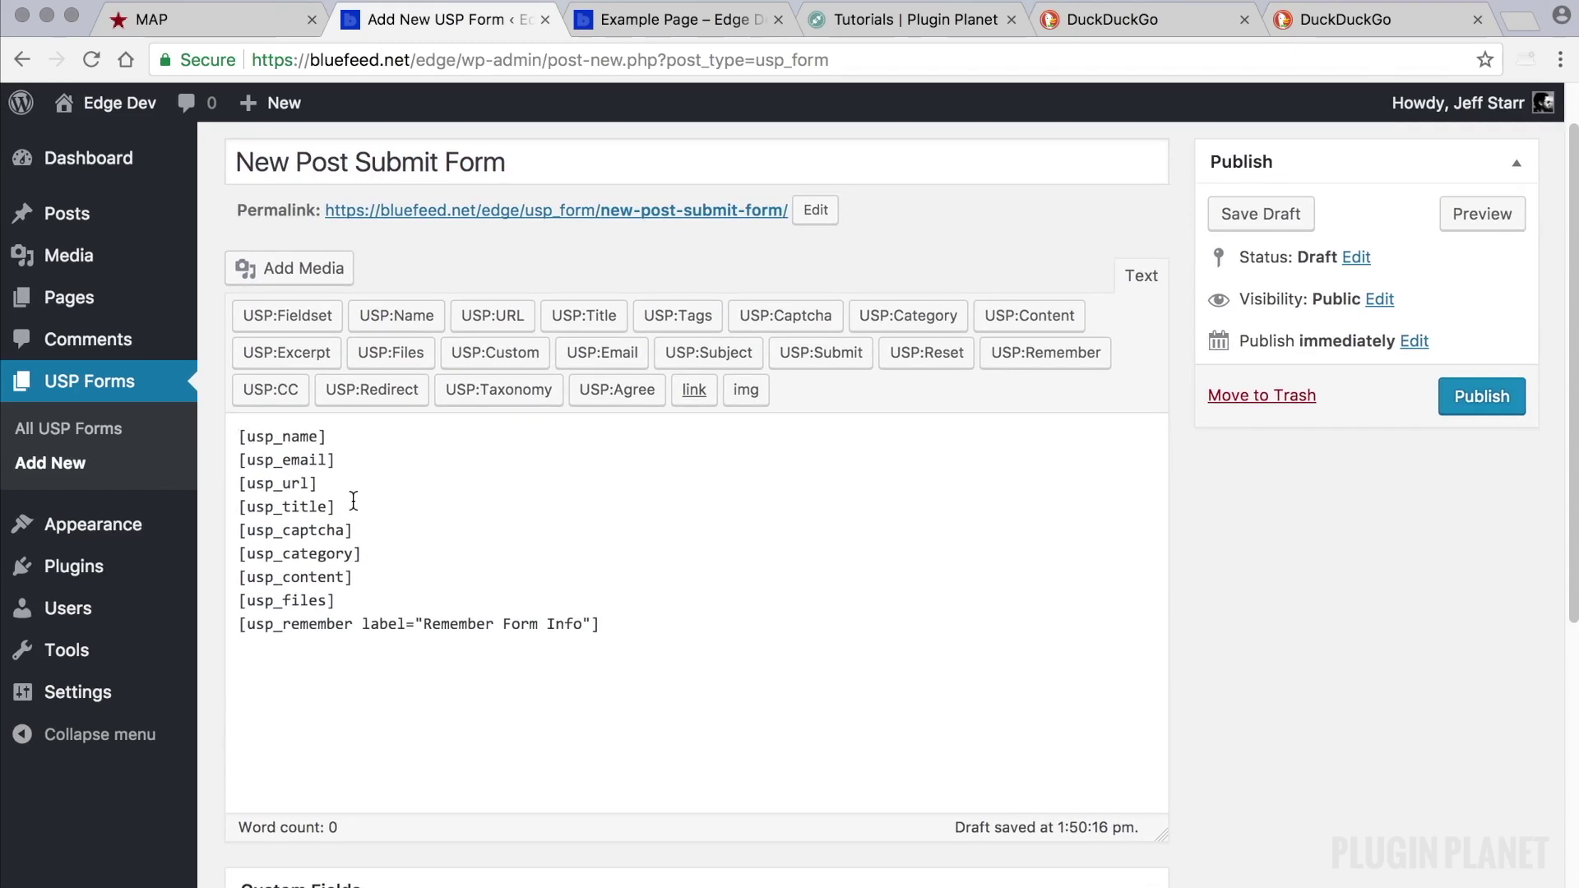
Step: Add required="false" to [usp_url] and label 'Enter a Title', placeholder 'Post Title' to [usp_title]
{"action": "left_click", "coordinate": [320, 437]}
{"action": "left_click", "coordinate": [310, 484]}
{"action": "type", "text": "required=\"false"}
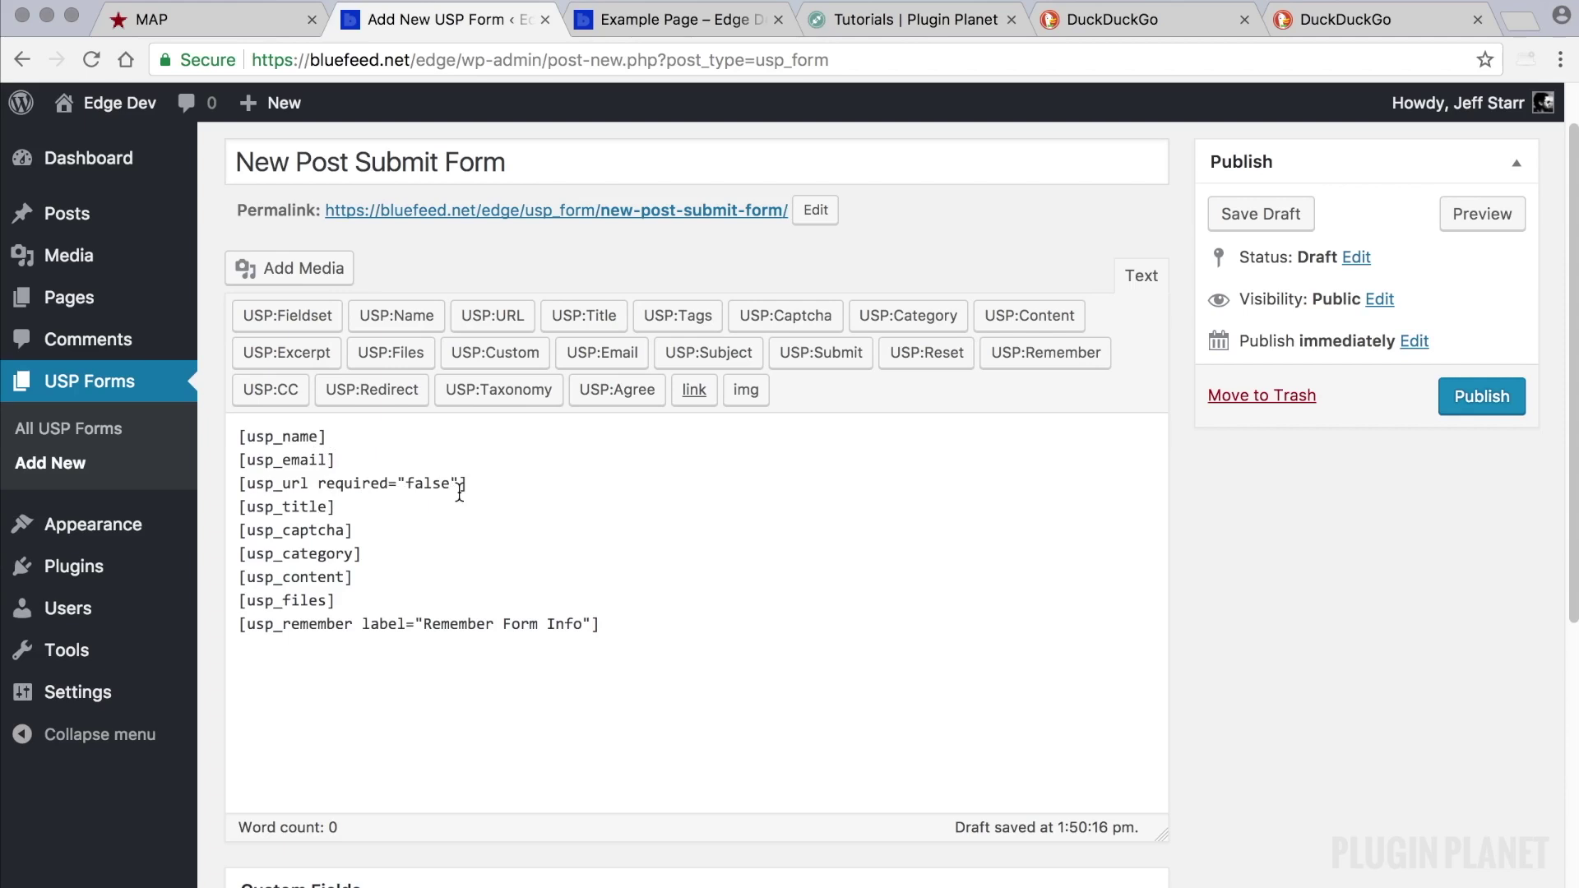
{"action": "left_click", "coordinate": [327, 507]}
{"action": "type", "text": "label=\"Enter a Title"}
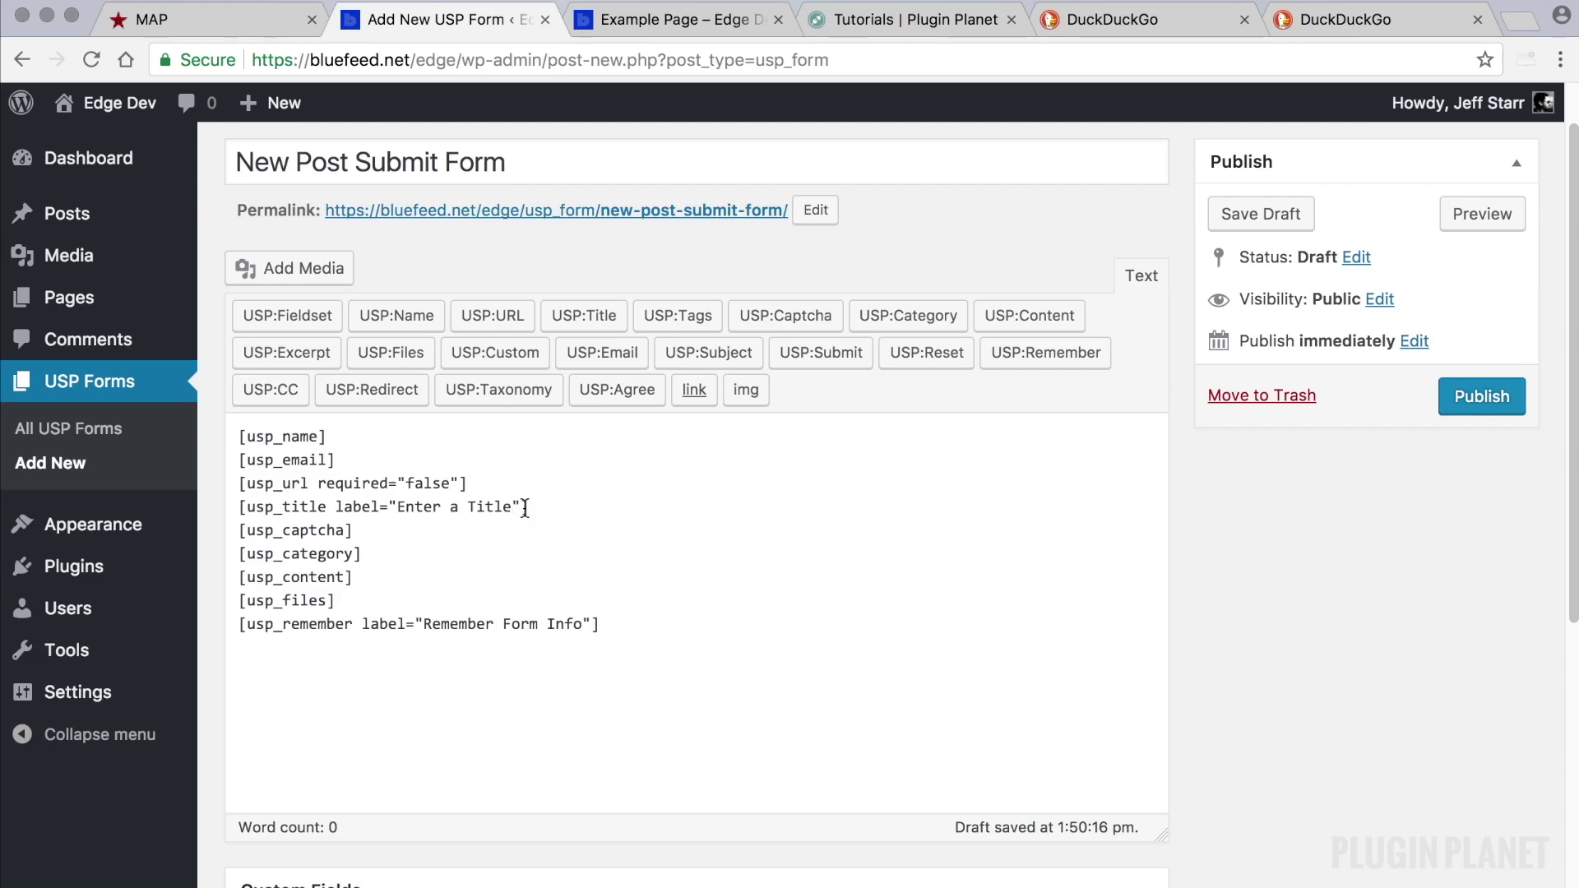
{"action": "type", "text": " placeh"}
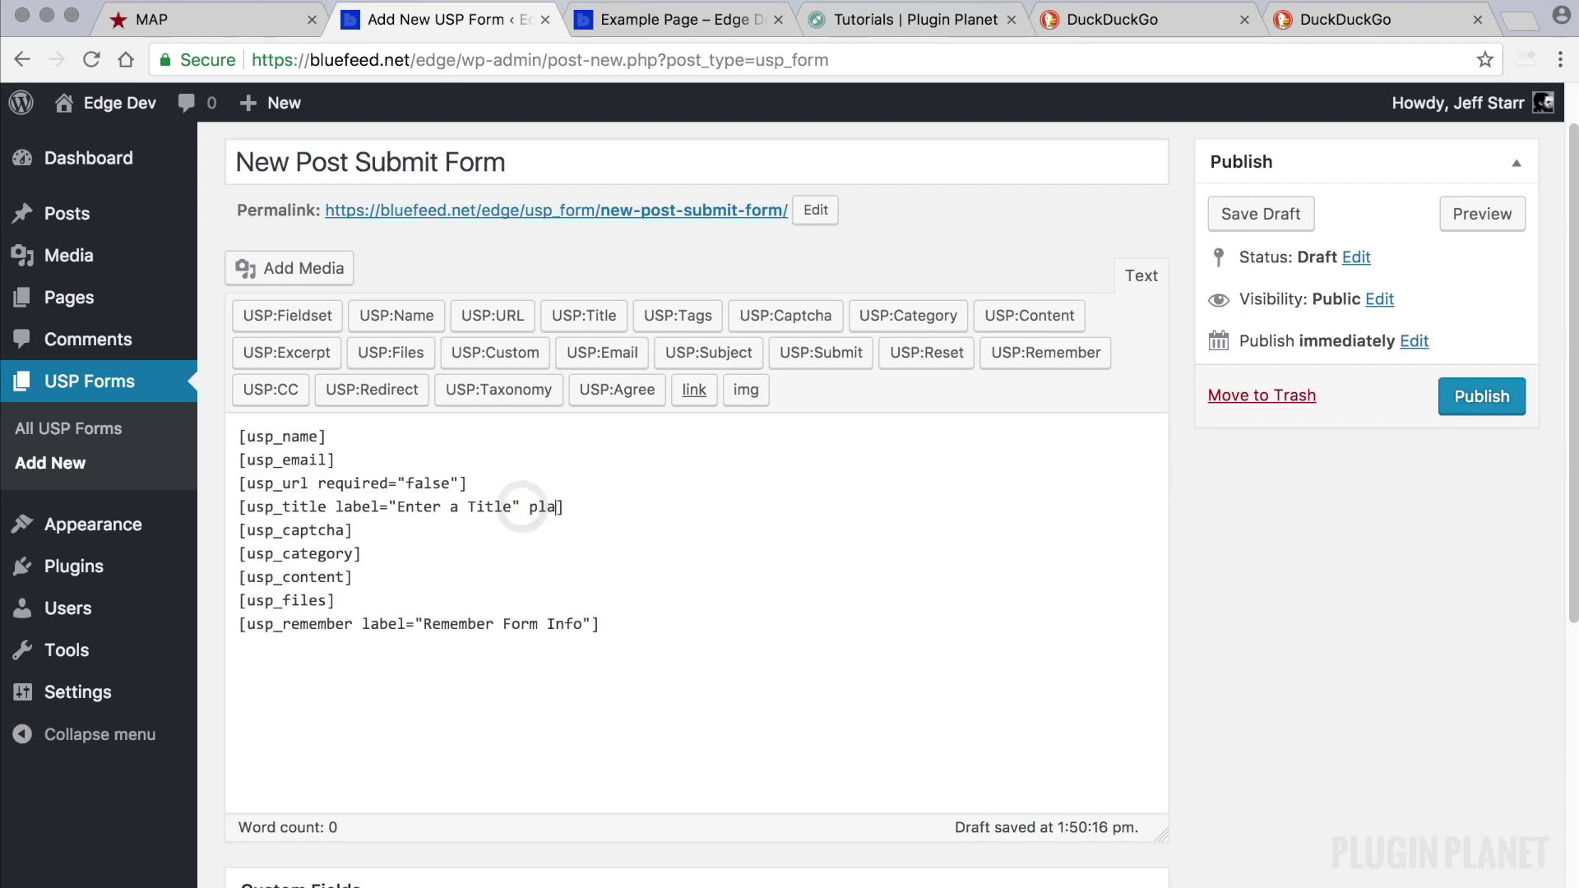
{"action": "type", "text": "older=\"\""}
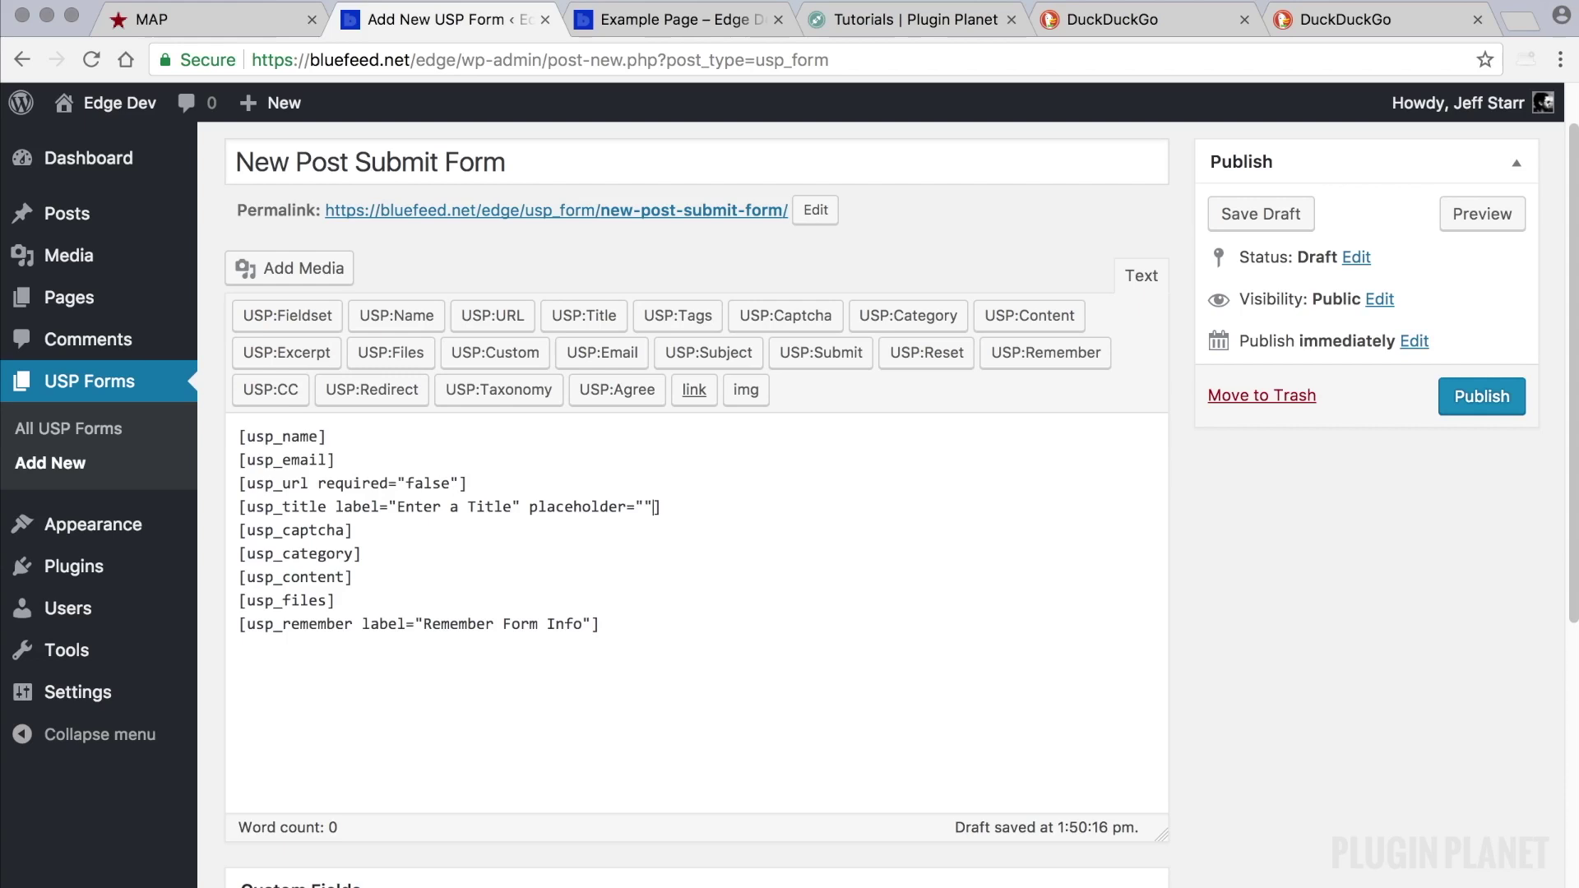
{"action": "type", "text": "Post Title"}
{"action": "left_click", "coordinate": [362, 532]}
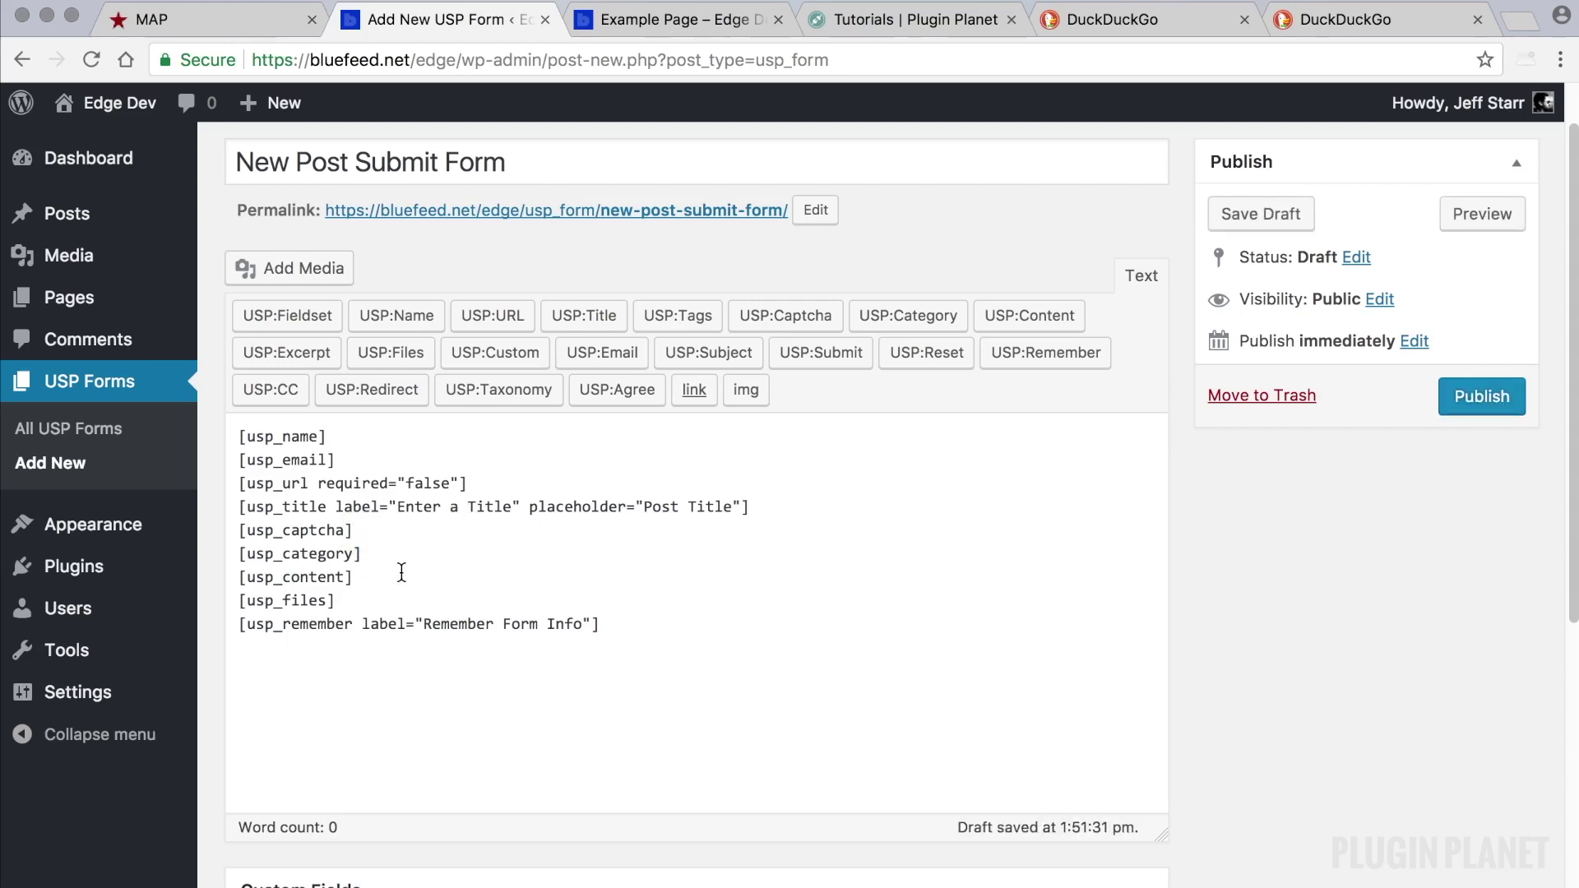
{"action": "left_click", "coordinate": [407, 567]}
Step: Publish New Post Submit Form and select its shortcode in the USP Forms list
{"action": "left_click", "coordinate": [1479, 397]}
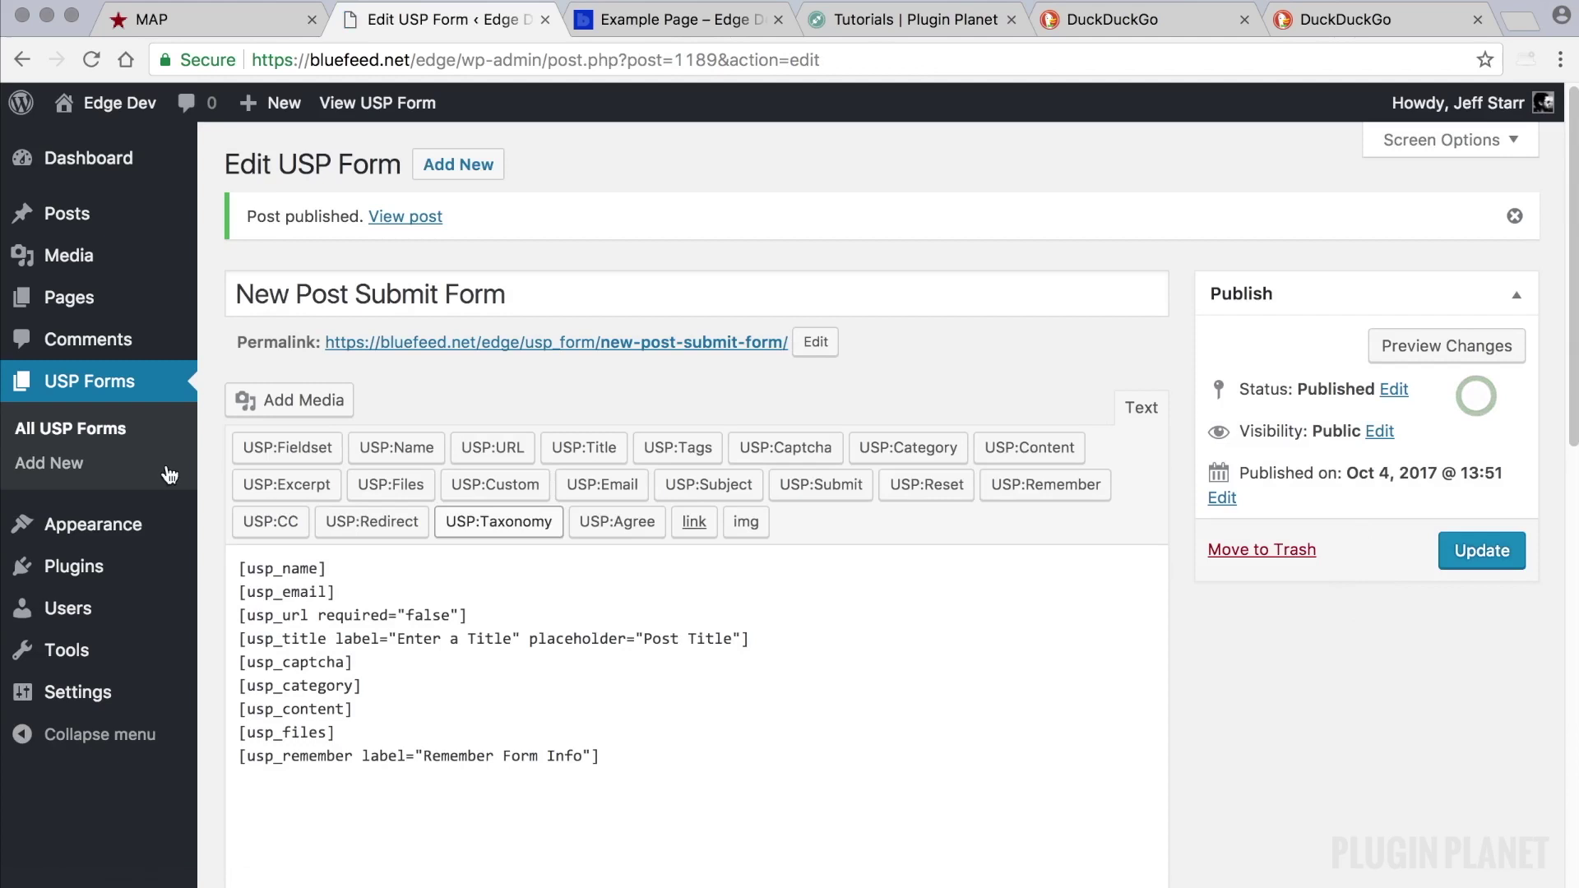
{"action": "left_click", "coordinate": [105, 427]}
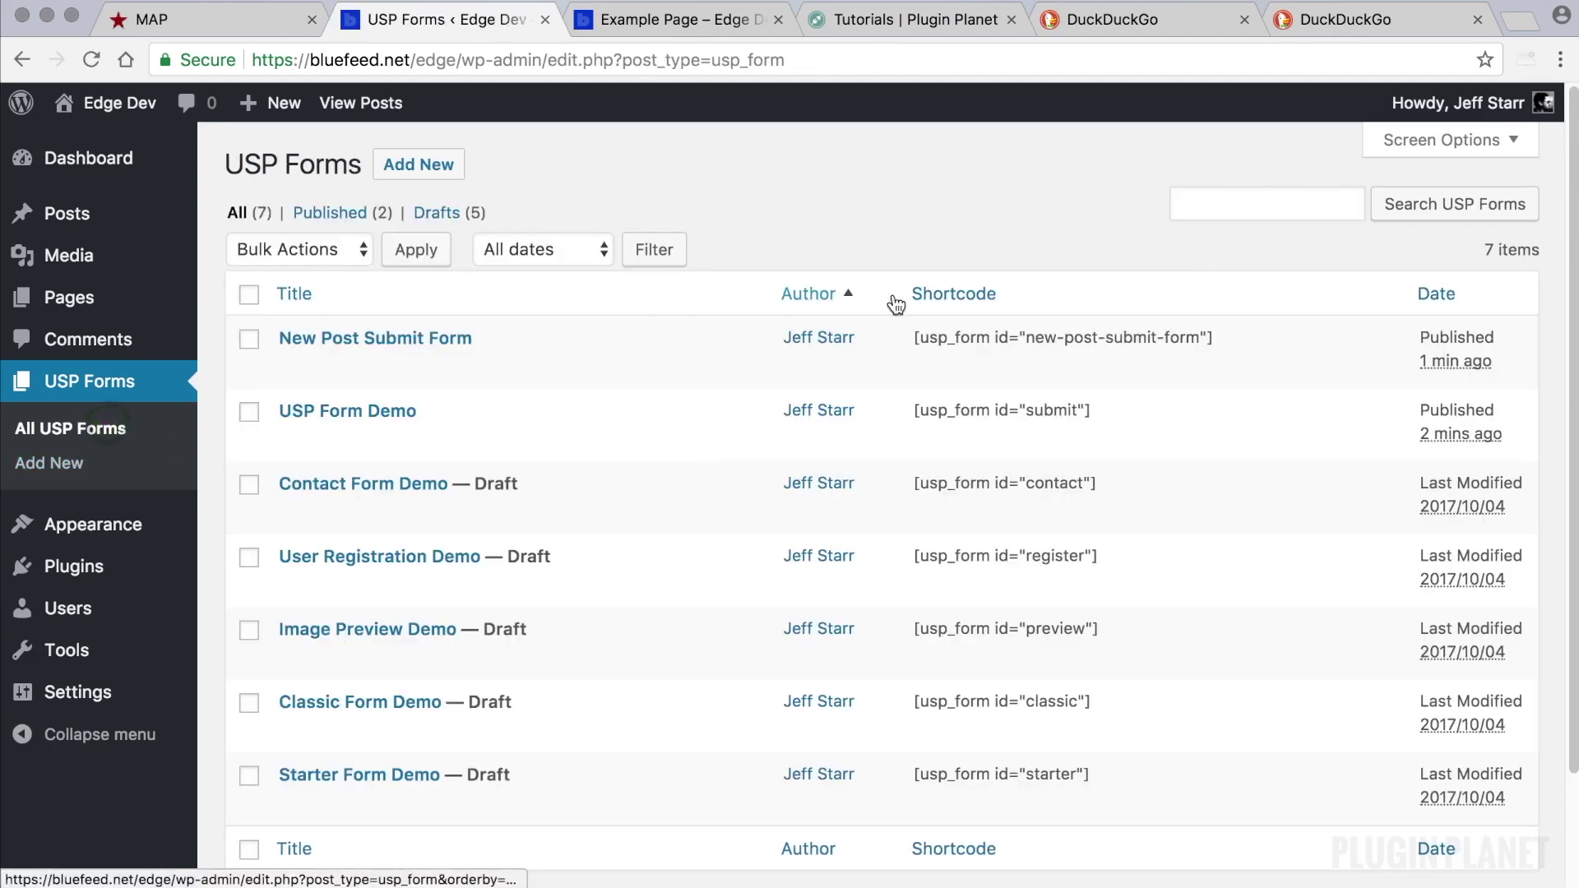
{"action": "left_click_drag", "start_coordinate": [1247, 337], "coordinate": [913, 337]}
{"action": "key", "text": "ctrl+c"}
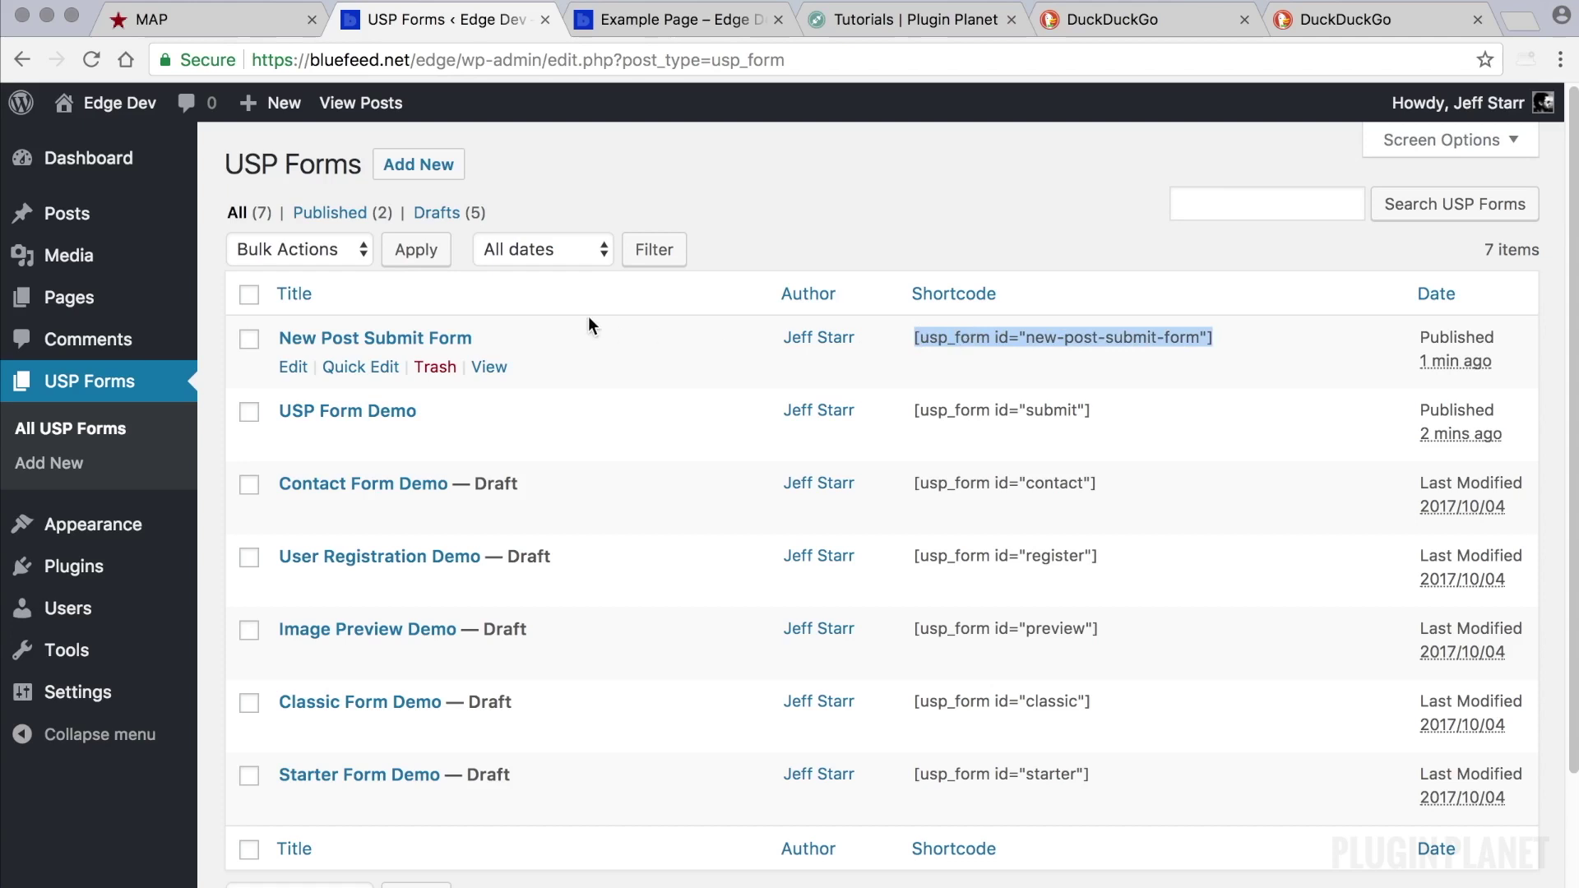
Step: Replace Example Page's shortcode with [usp_form id="new-post-submit-form"], update, and switch to the live page
{"action": "left_click", "coordinate": [121, 304]}
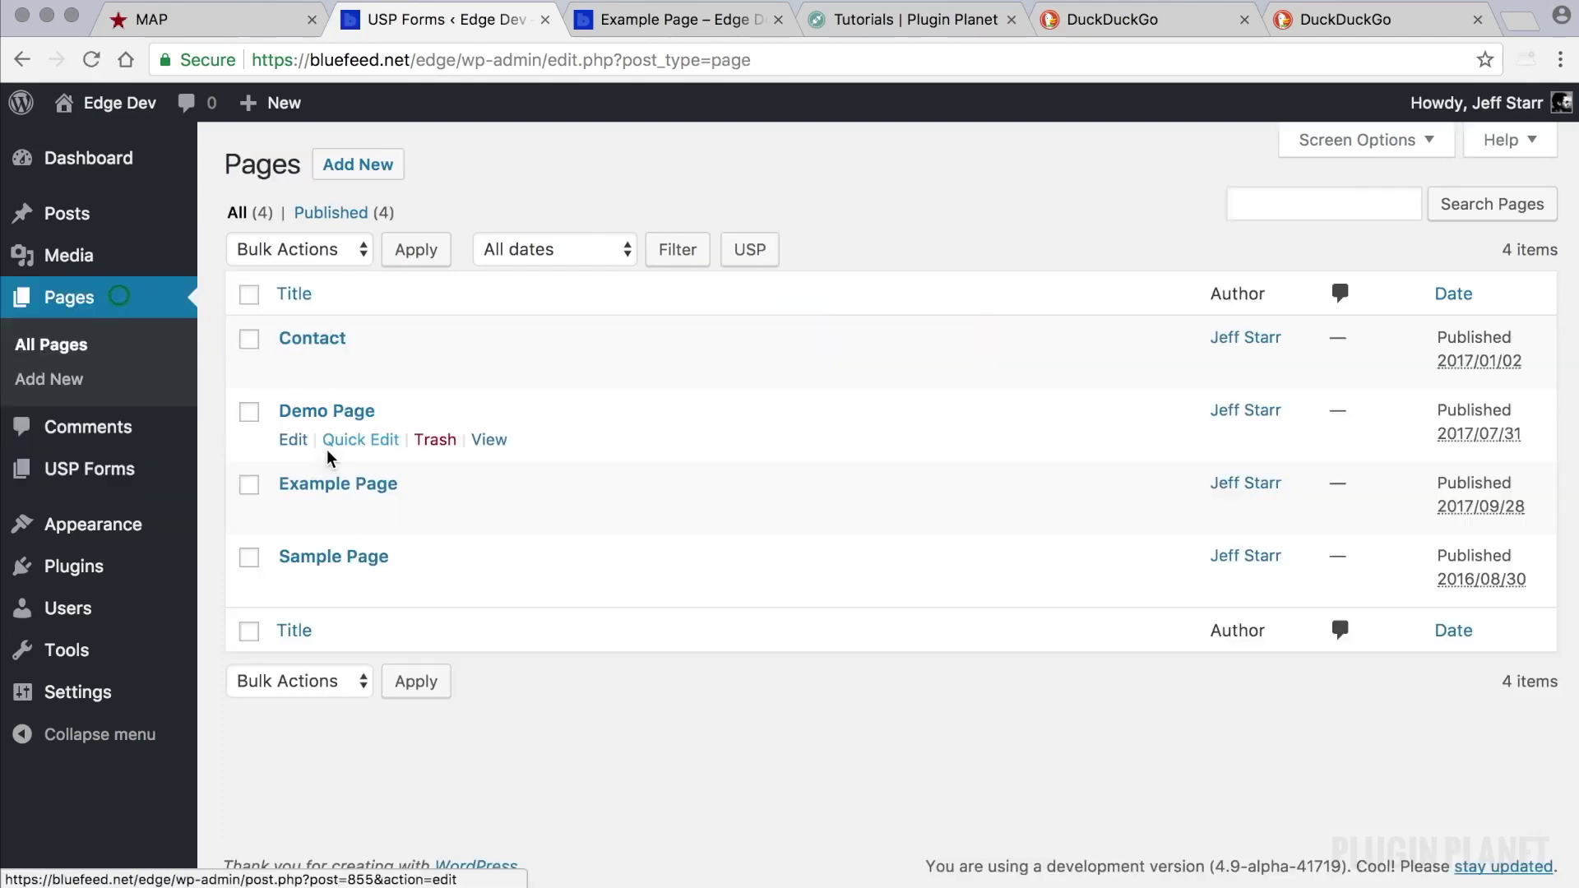
{"action": "left_click", "coordinate": [325, 478]}
{"action": "left_click_drag", "start_coordinate": [433, 422], "coordinate": [238, 422]}
{"action": "key", "text": "ctrl+v"}
{"action": "left_click", "coordinate": [1468, 481]}
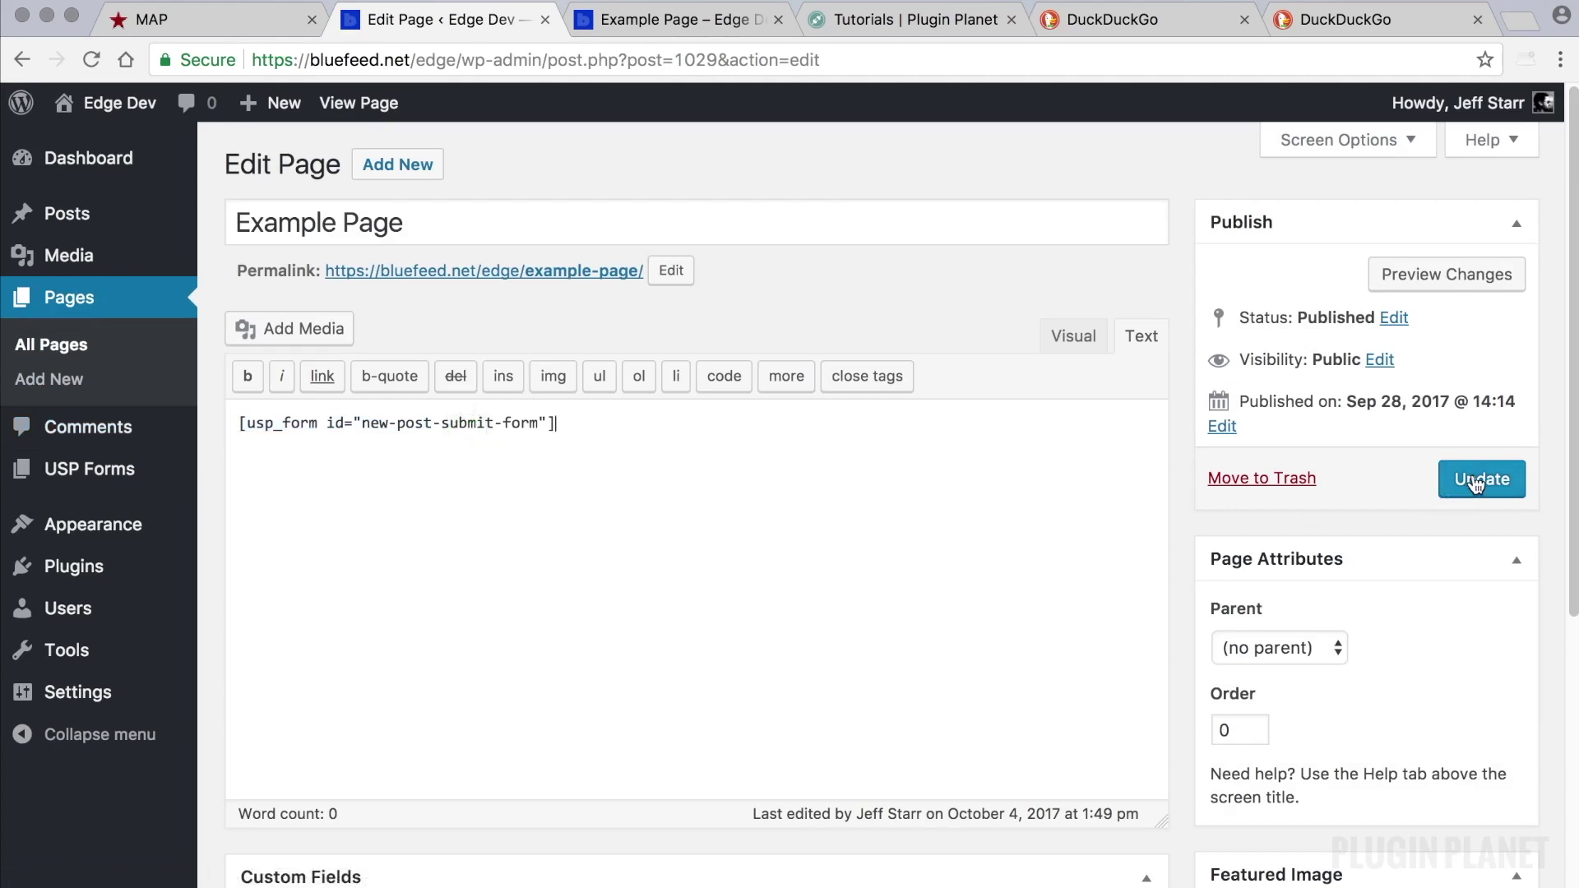
{"action": "key", "text": "ctrl+Tab"}
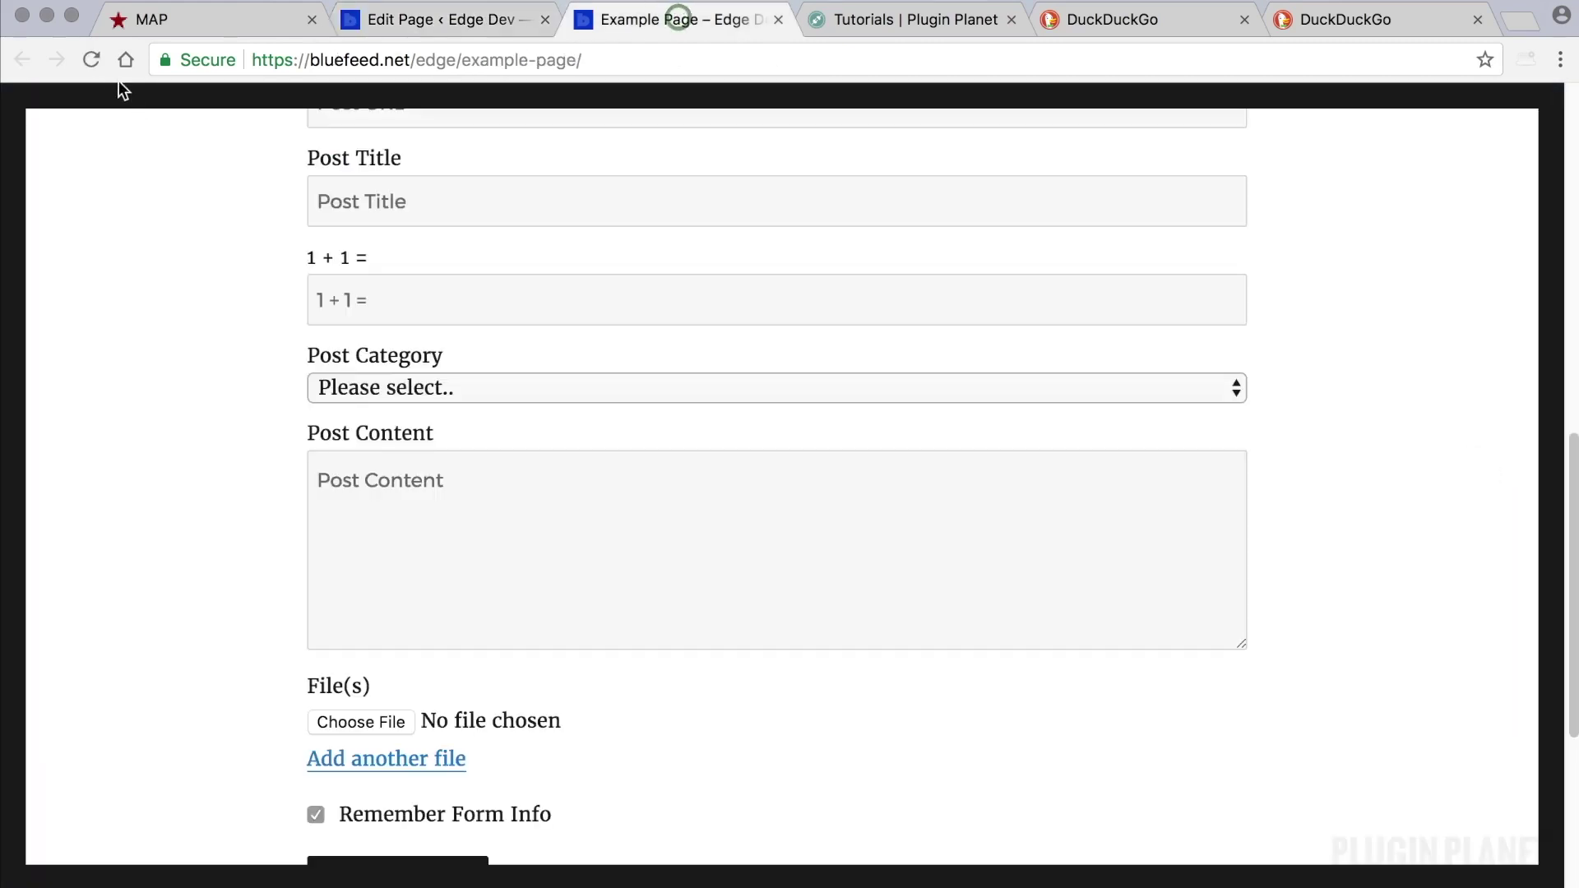
Step: Reload the live Example Page and scroll through the new form's fields
{"action": "left_click", "coordinate": [91, 59]}
{"action": "scroll", "coordinate": [885, 382], "scroll_direction": "up", "scroll_amount": 5}
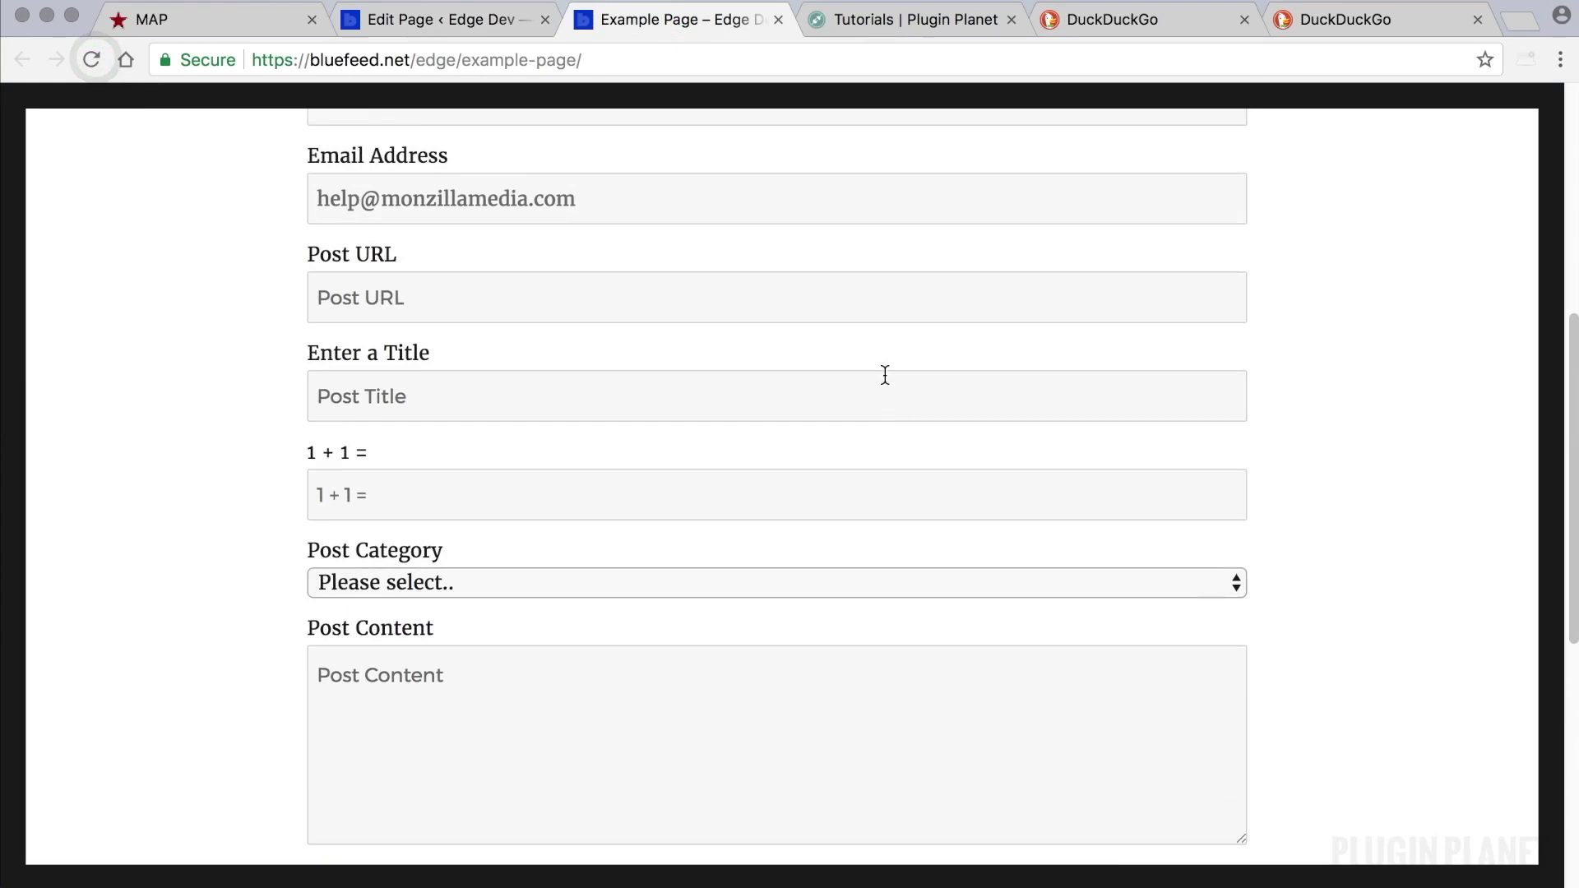
{"action": "scroll", "coordinate": [884, 375], "scroll_direction": "down", "scroll_amount": 6}
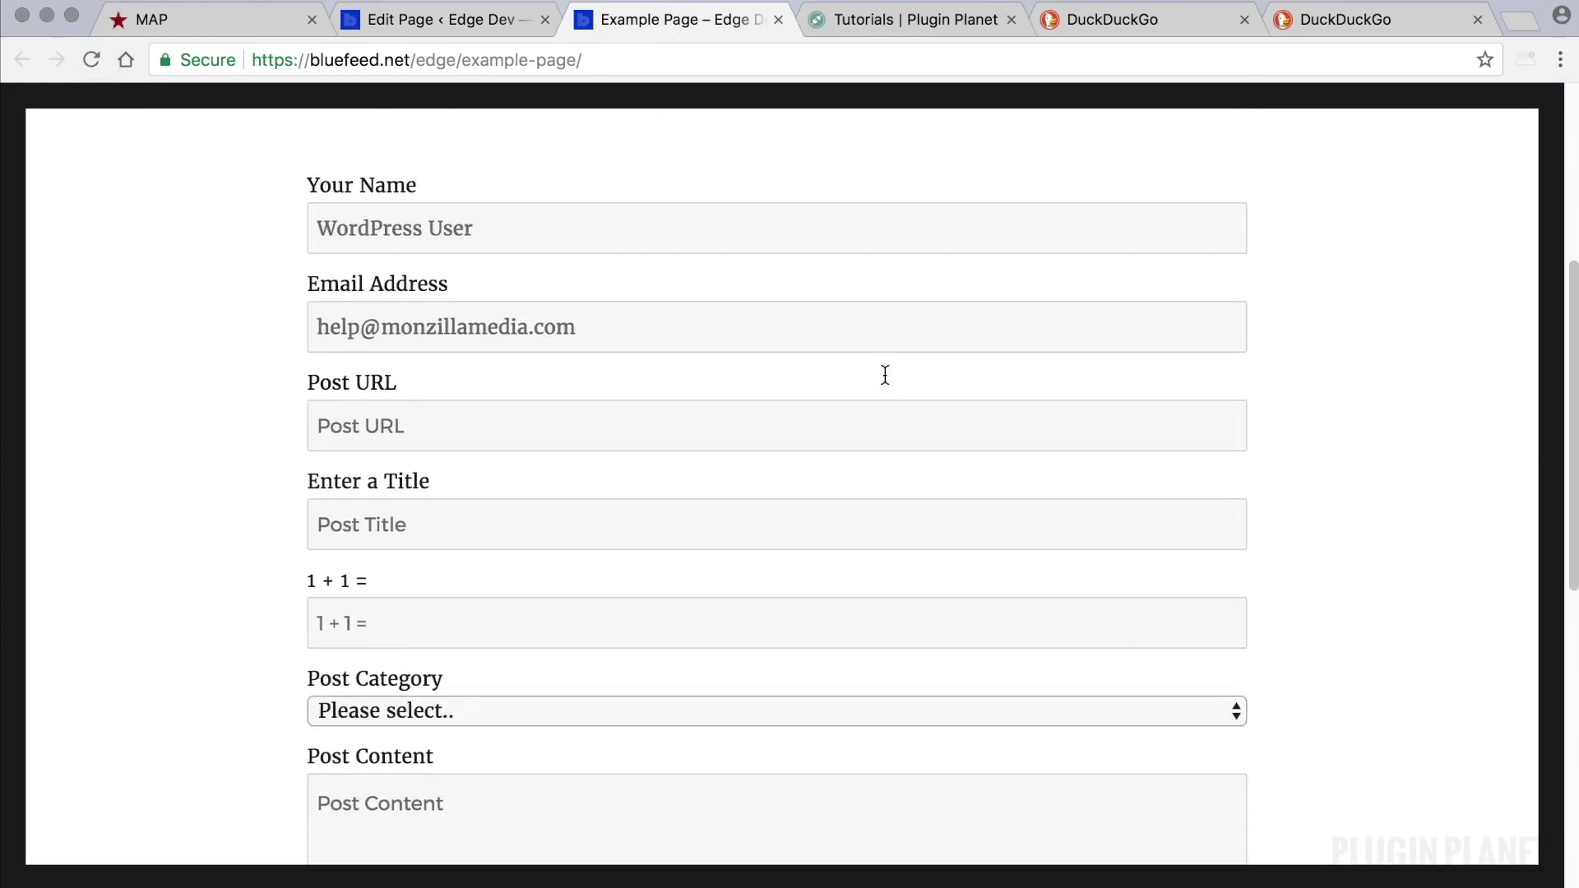
{"action": "scroll", "coordinate": [884, 374], "scroll_direction": "down", "scroll_amount": 2}
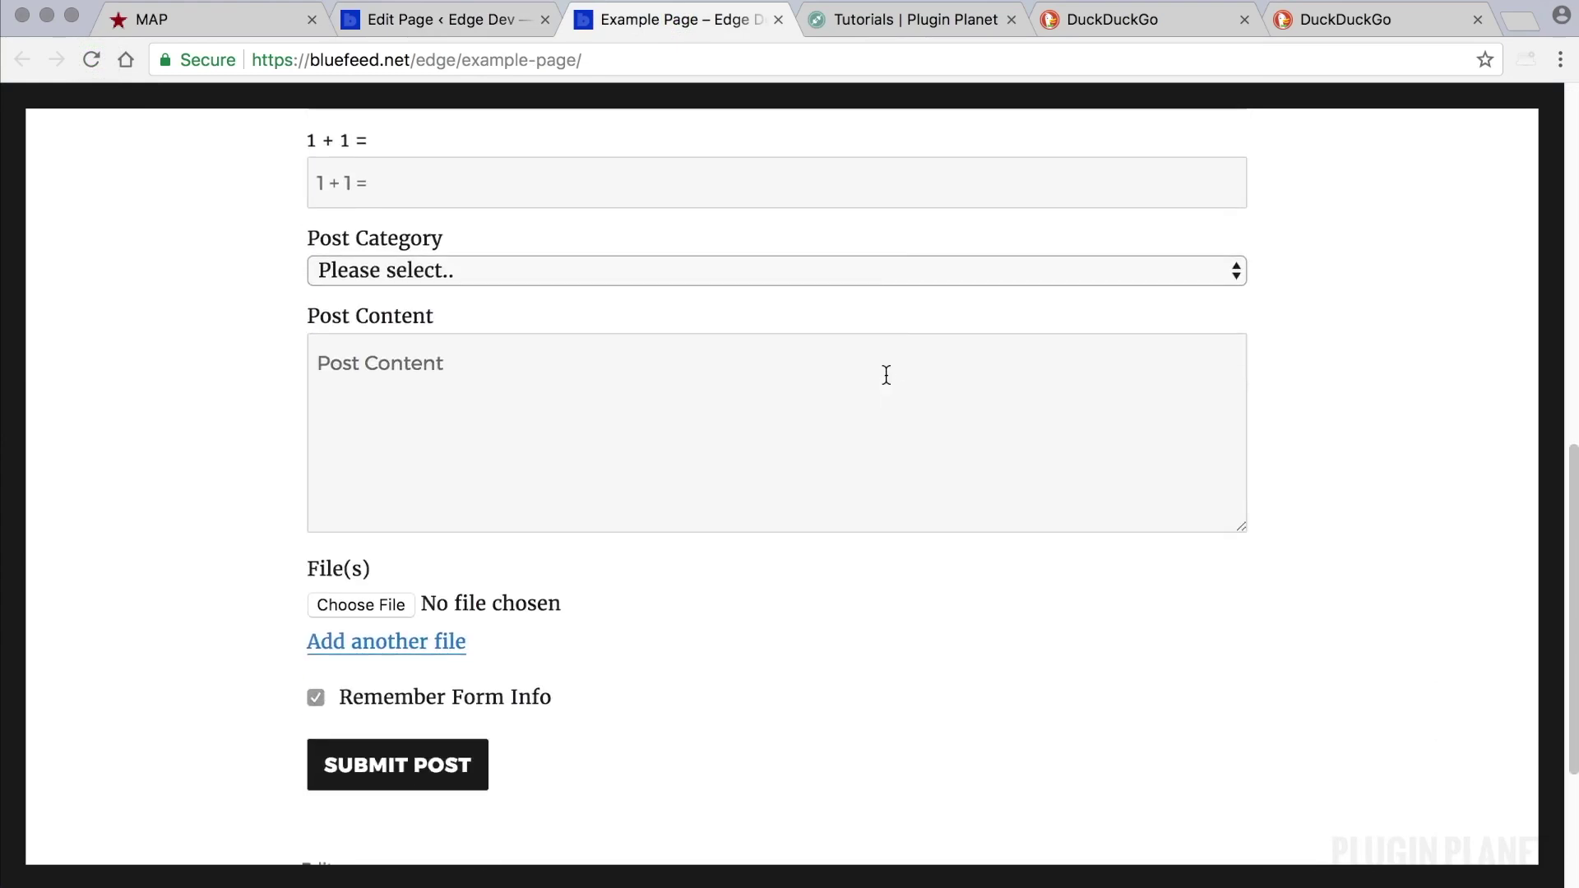
{"action": "scroll", "coordinate": [883, 374], "scroll_direction": "up", "scroll_amount": 6}
{"action": "scroll", "coordinate": [886, 375], "scroll_direction": "up", "scroll_amount": 1}
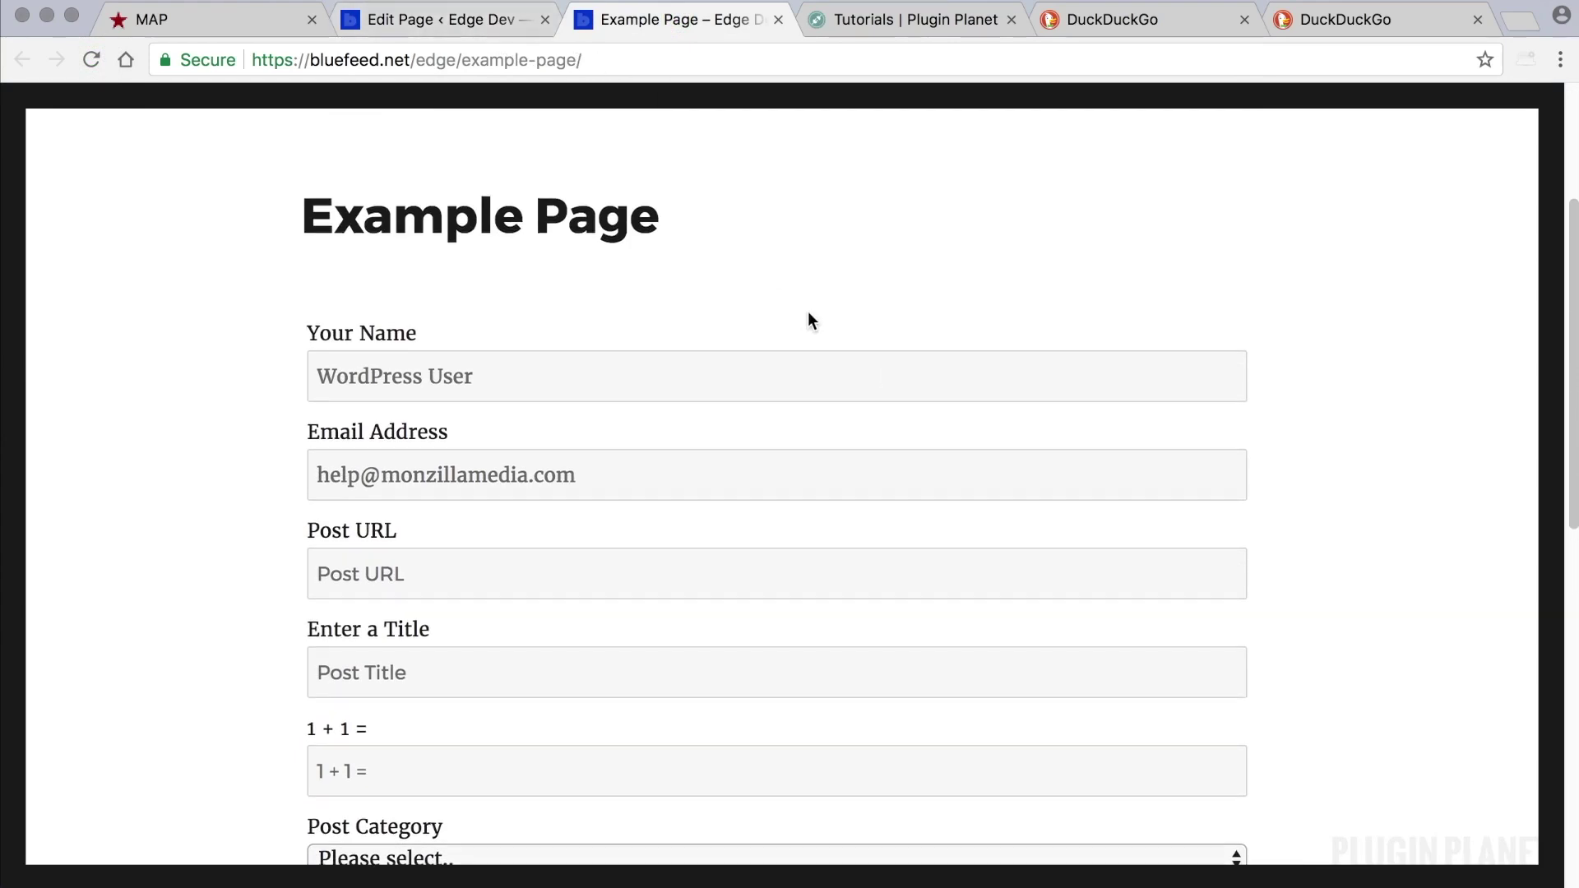
{"action": "scroll", "coordinate": [1341, 361], "scroll_direction": "down", "scroll_amount": 4}
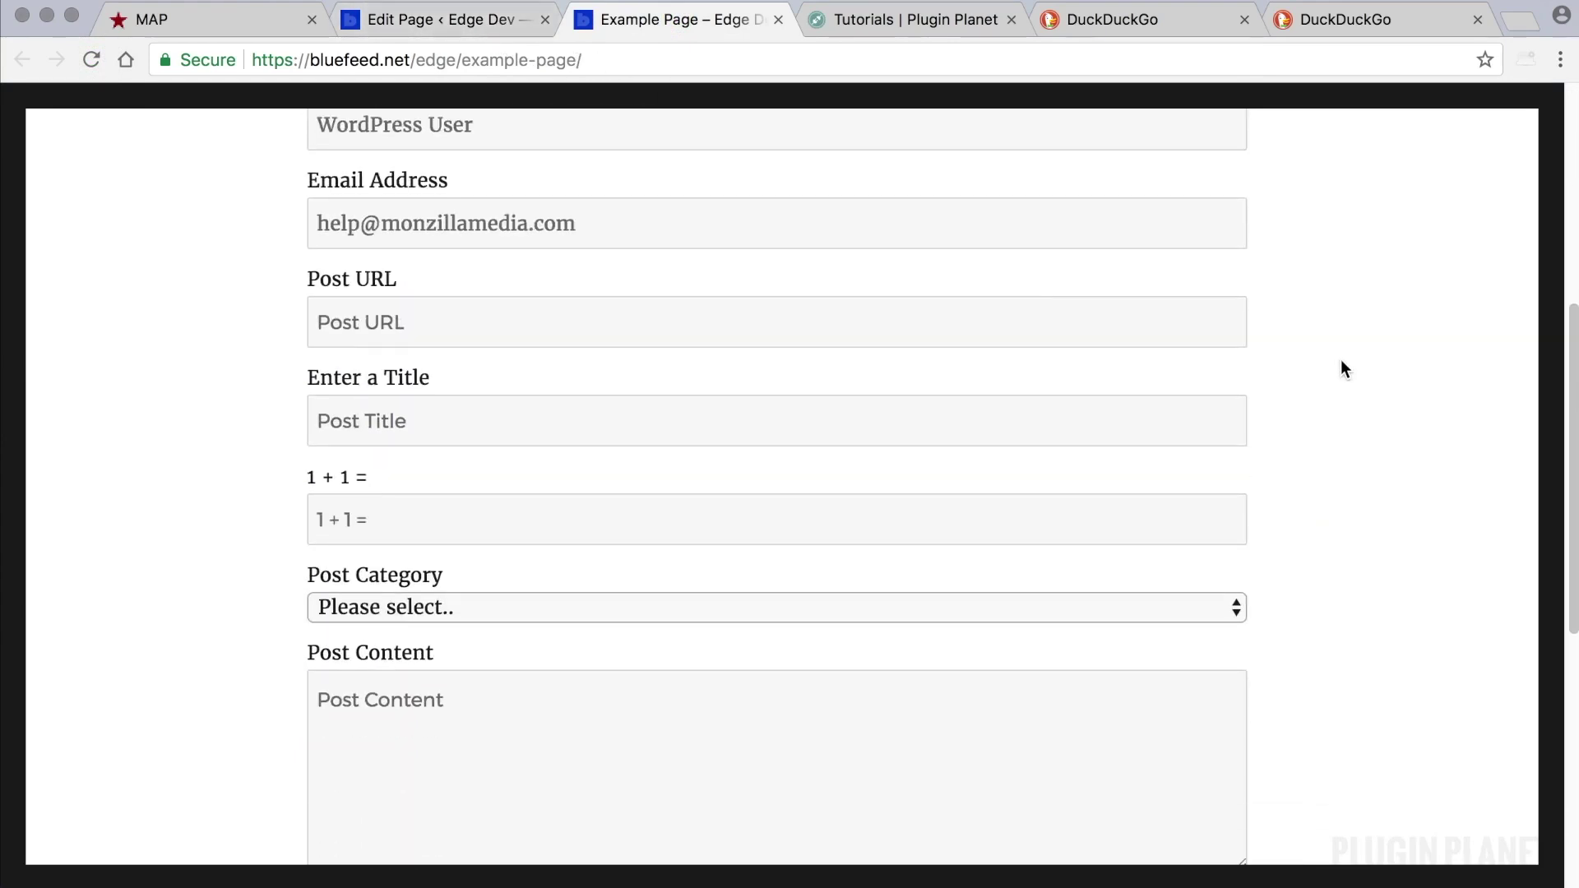
{"action": "left_click", "coordinate": [602, 64]}
{"action": "left_click", "coordinate": [102, 393]}
{"action": "scroll", "coordinate": [348, 353], "scroll_direction": "up", "scroll_amount": 3}
{"action": "scroll", "coordinate": [349, 353], "scroll_direction": "down", "scroll_amount": 6}
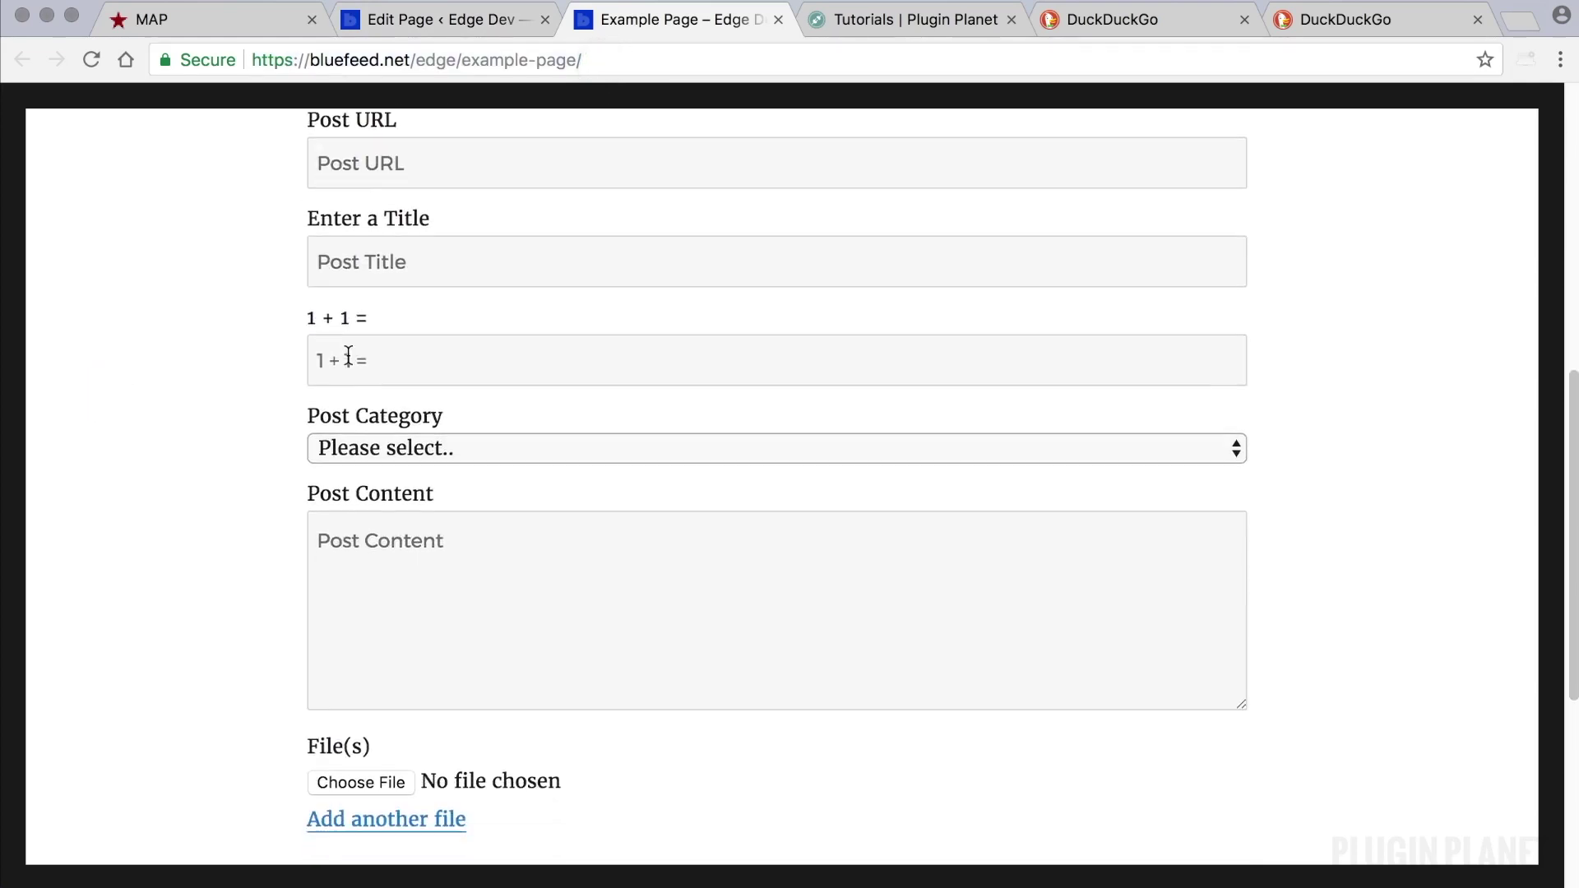
Step: Try Add another file and the Post Category dropdown, then return to the Example Page editor
{"action": "left_click", "coordinate": [434, 734]}
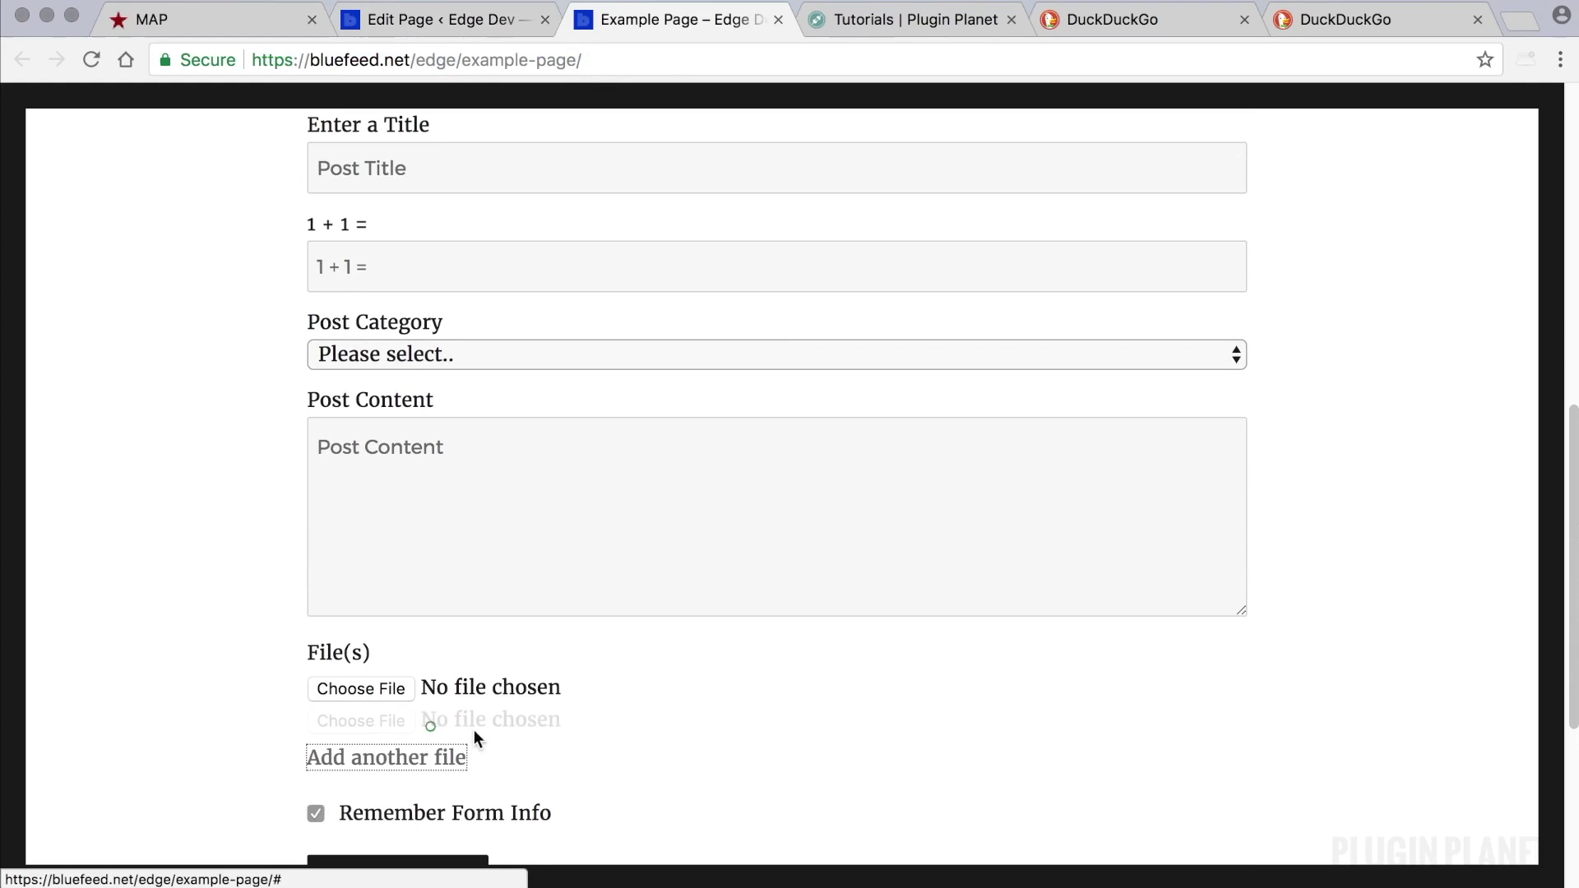
{"action": "scroll", "coordinate": [539, 735], "scroll_direction": "down", "scroll_amount": 2}
{"action": "scroll", "coordinate": [541, 735], "scroll_direction": "up", "scroll_amount": 5}
{"action": "scroll", "coordinate": [541, 744], "scroll_direction": "up", "scroll_amount": 2}
{"action": "left_click", "coordinate": [461, 634]}
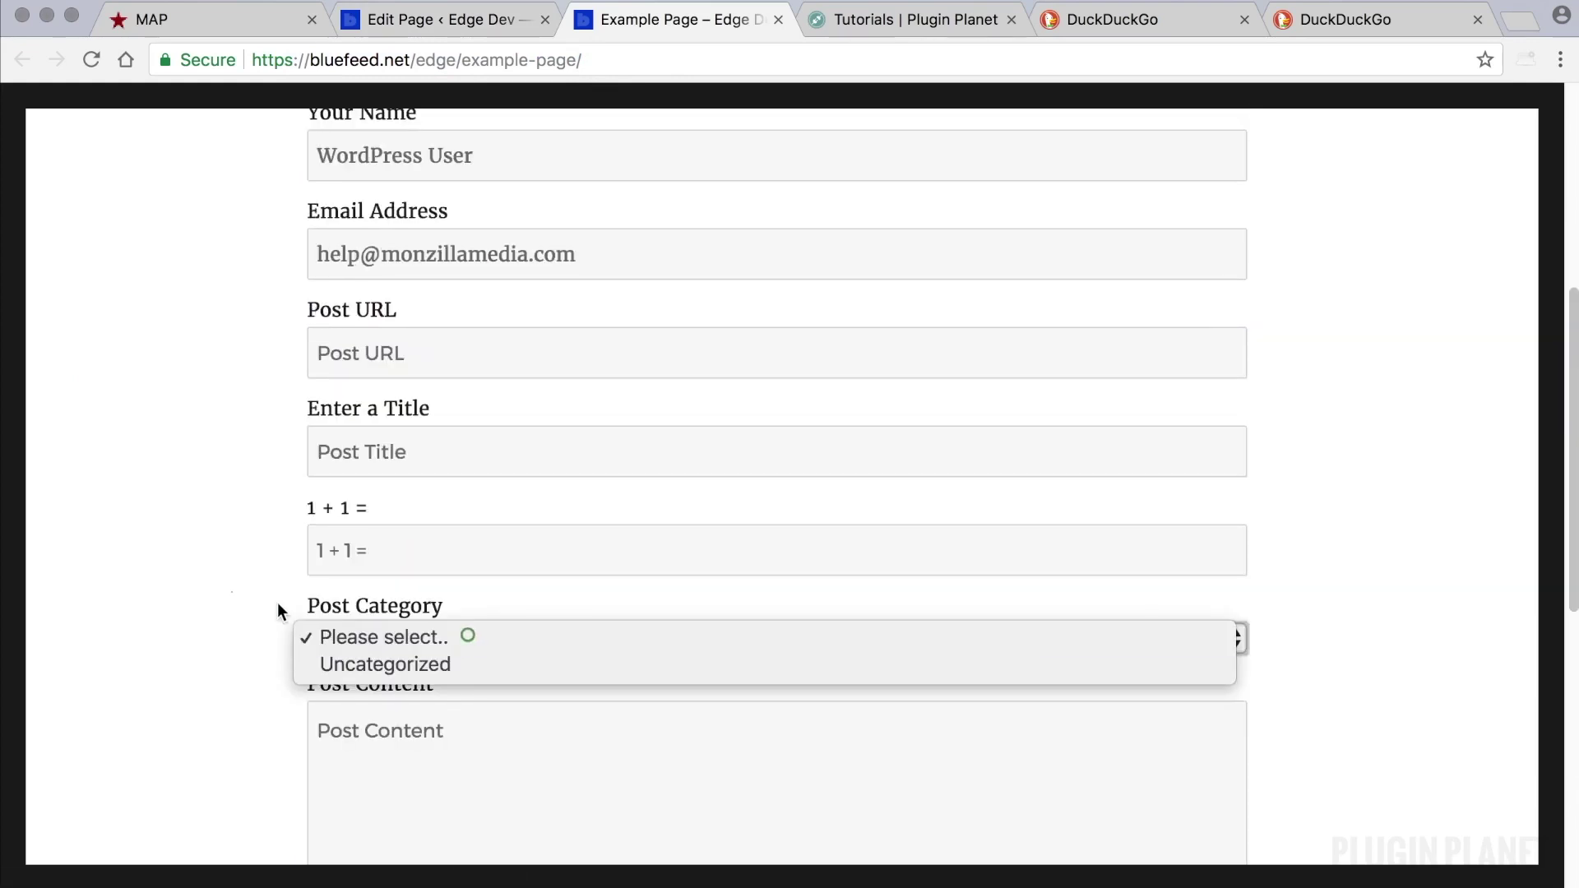
{"action": "left_click", "coordinate": [229, 592]}
{"action": "scroll", "coordinate": [197, 456], "scroll_direction": "up", "scroll_amount": 2}
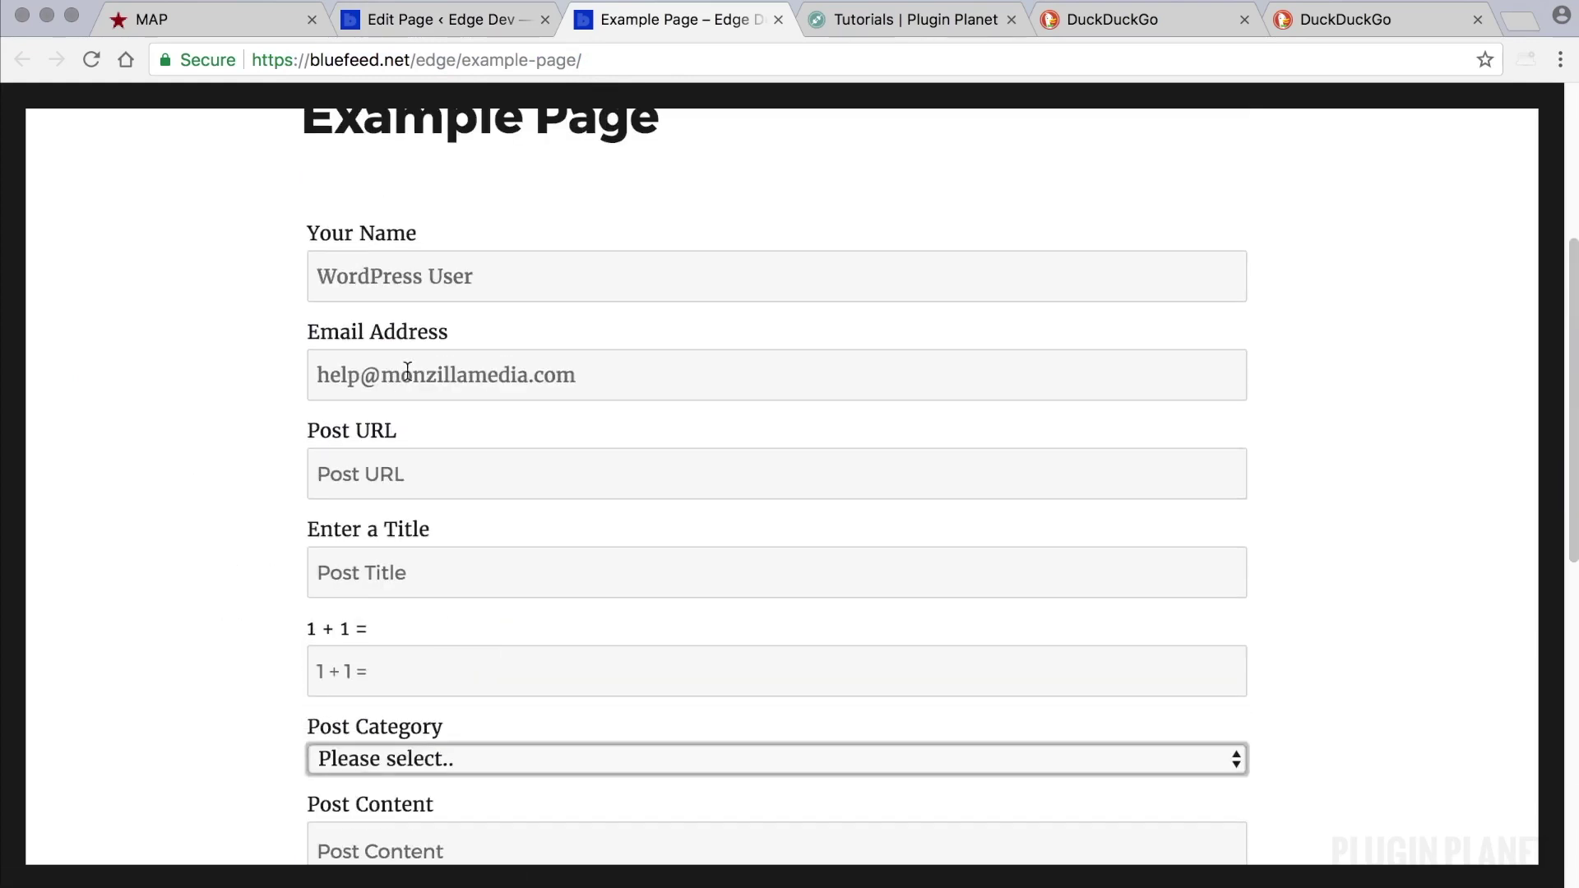
{"action": "left_click", "coordinate": [461, 21]}
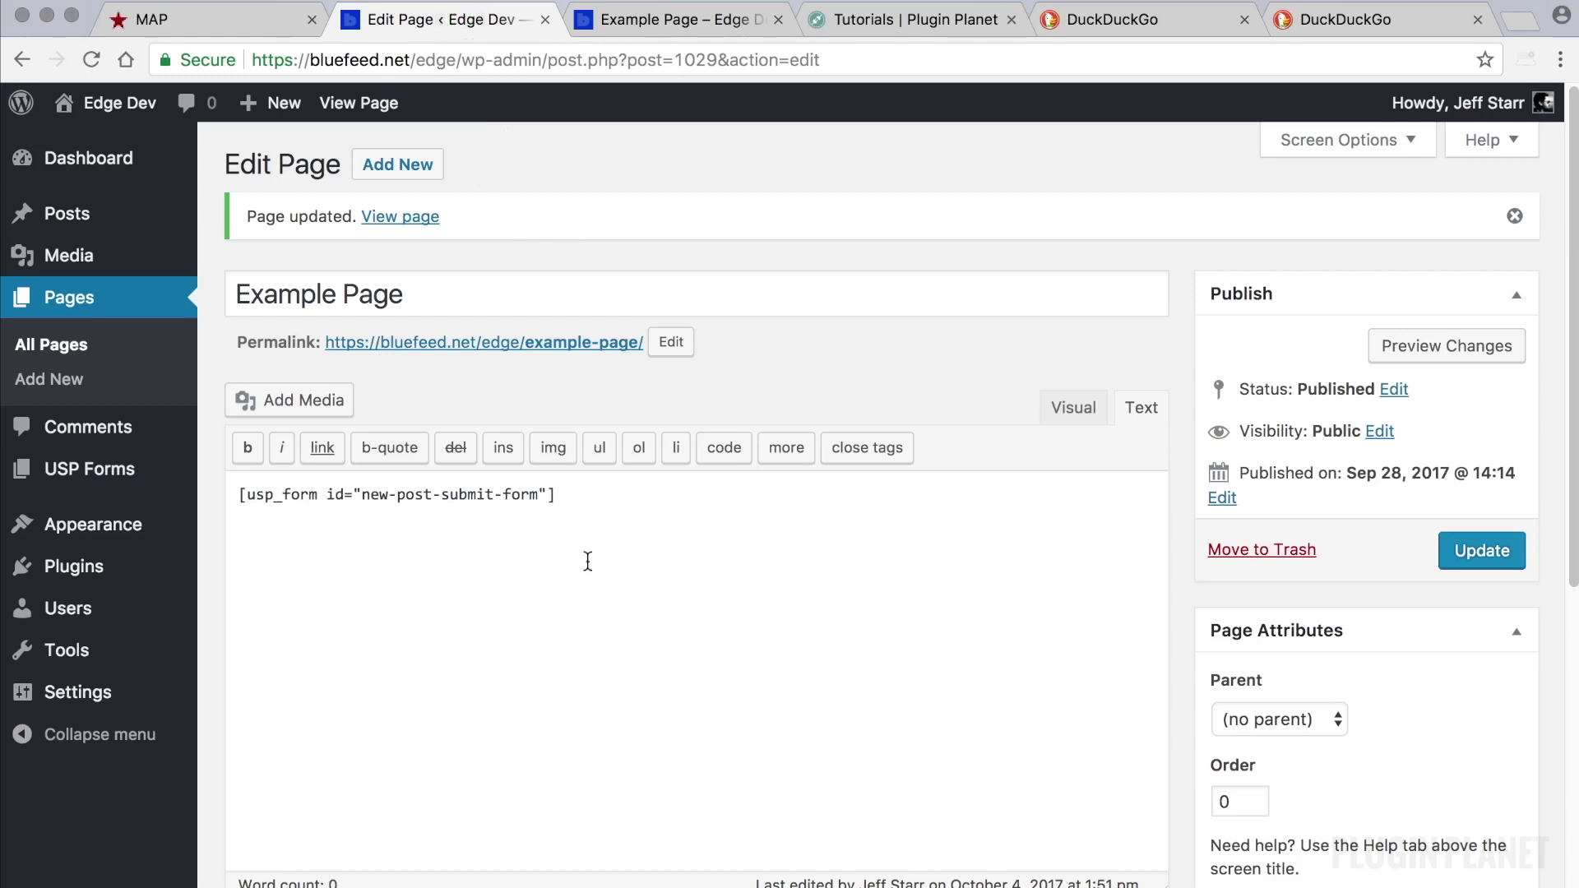
Step: Start a blank new USP form, then switch to the Plugin Planet Tutorials page
{"action": "scroll", "coordinate": [517, 543], "scroll_direction": "down", "scroll_amount": 3}
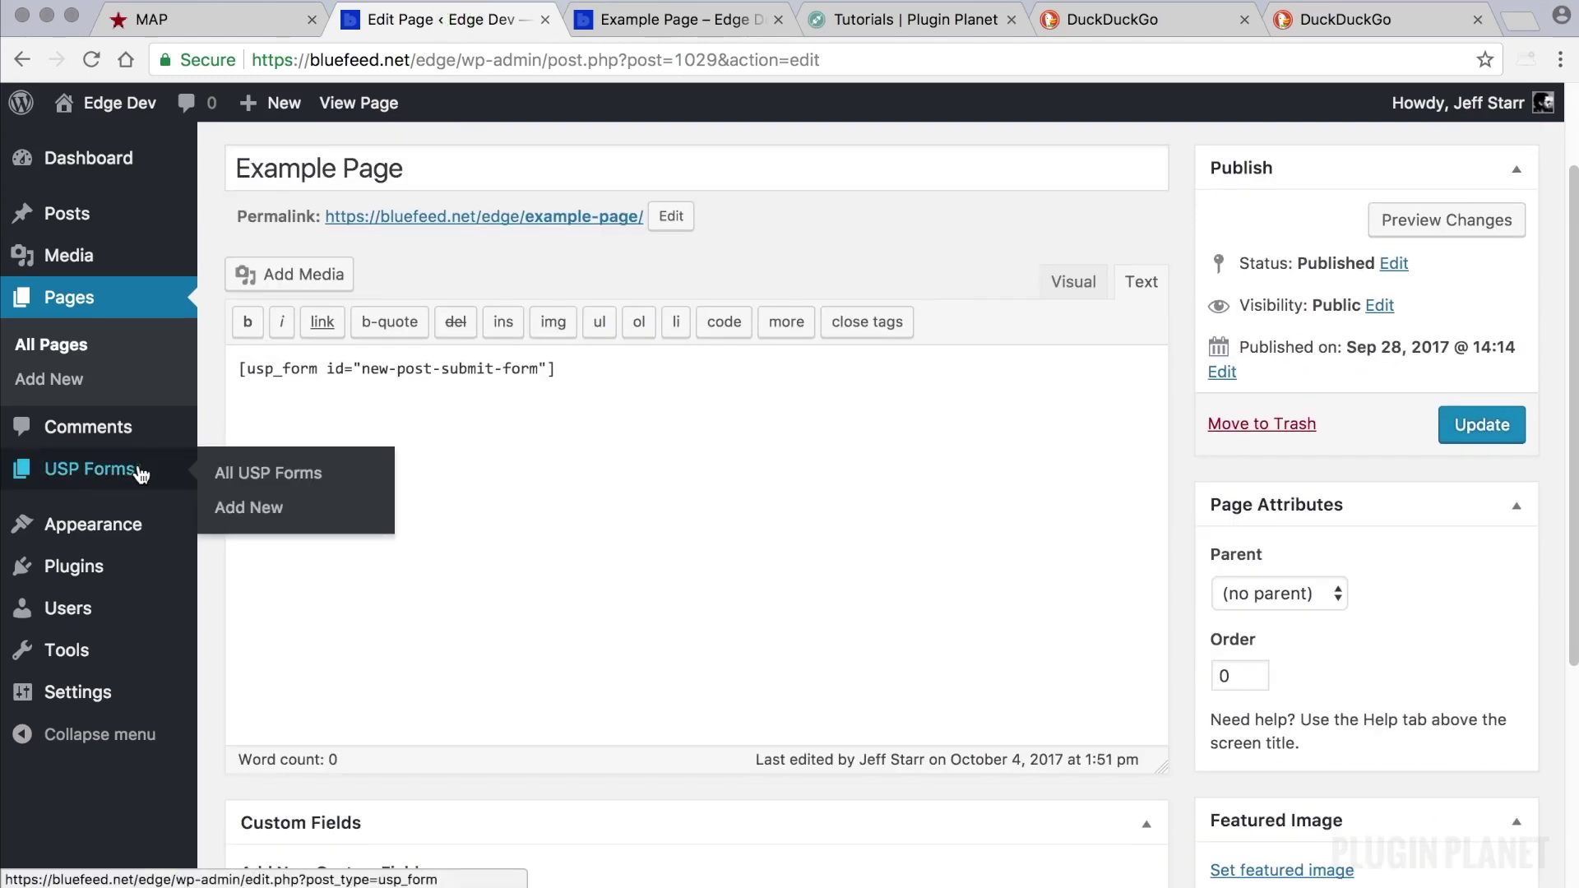
{"action": "left_click", "coordinate": [138, 466]}
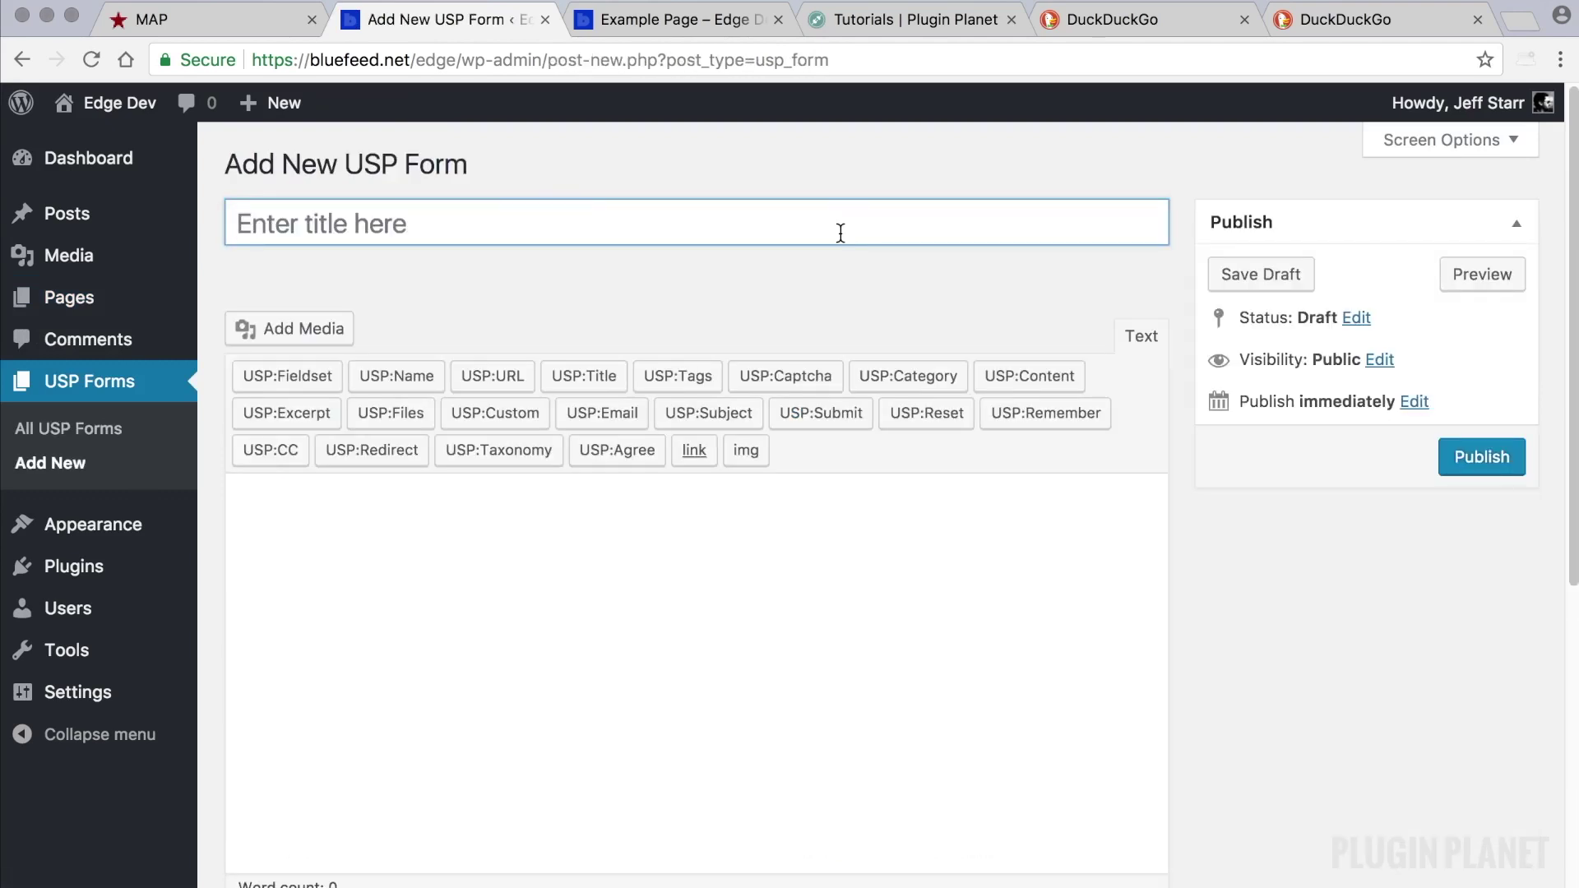
{"action": "left_click", "coordinate": [891, 18]}
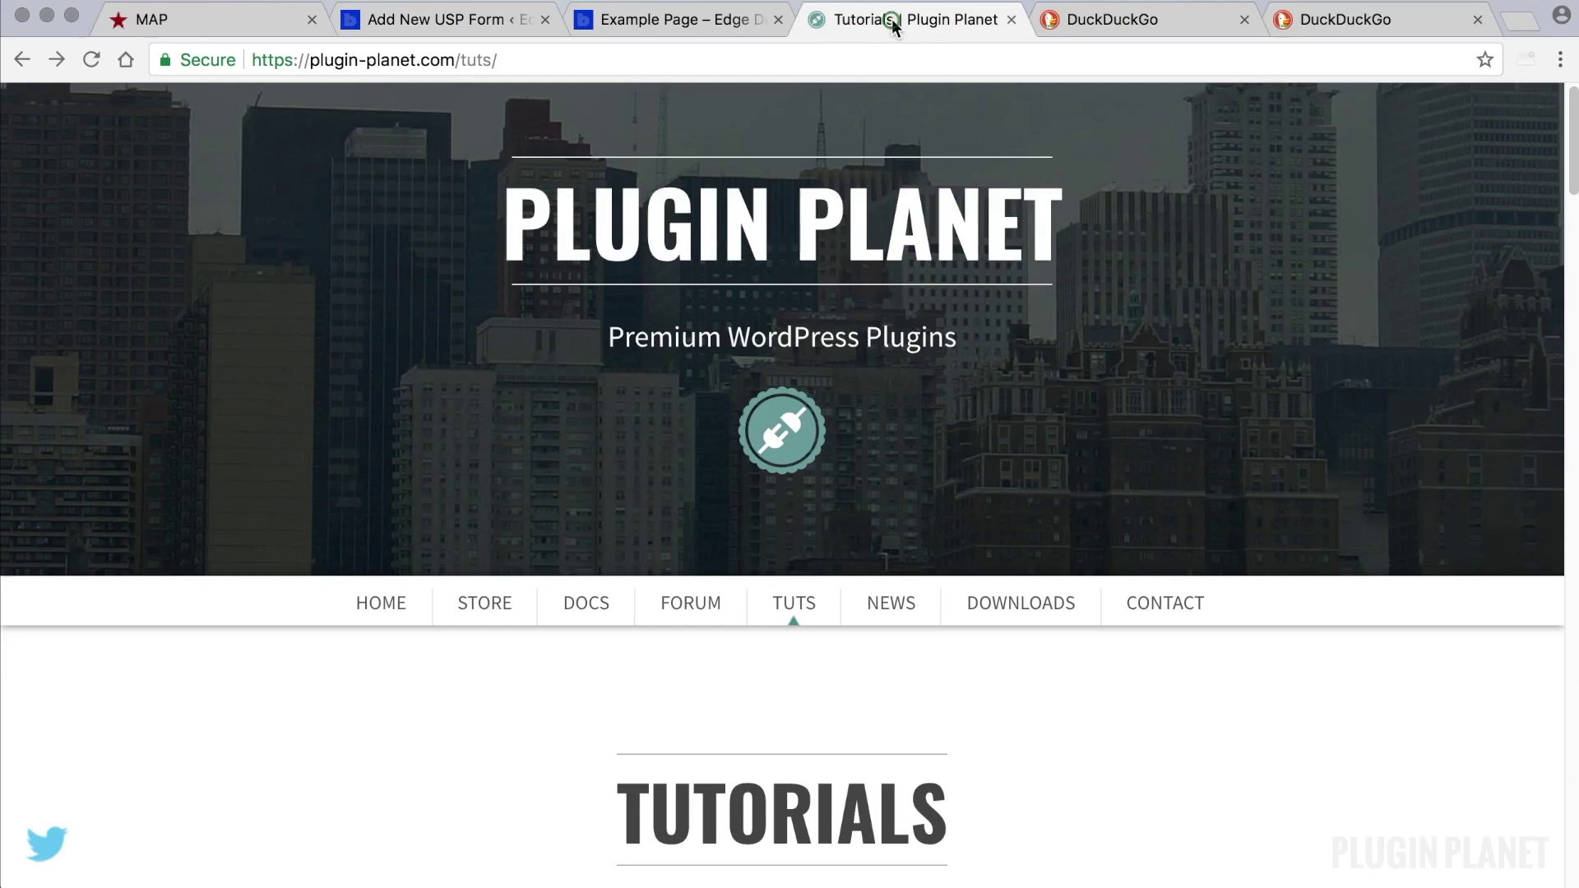
Step: Search the tutorials for 'post submit form' and open USP Pro – Make a Post-Submit Form
{"action": "scroll", "coordinate": [1046, 444], "scroll_direction": "down", "scroll_amount": 7}
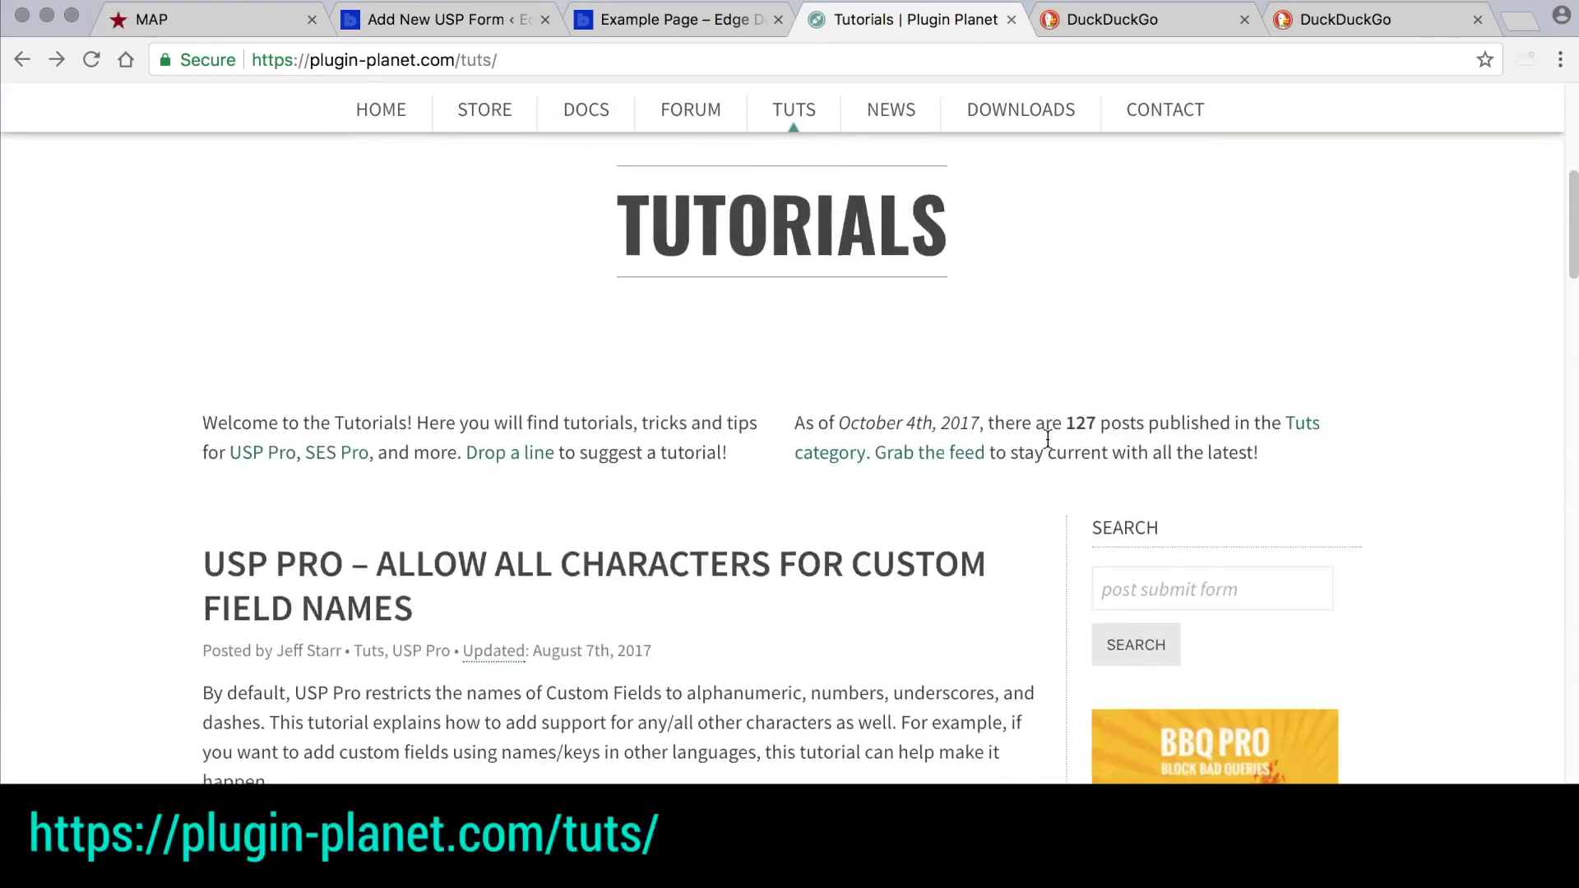
{"action": "left_click", "coordinate": [1164, 594]}
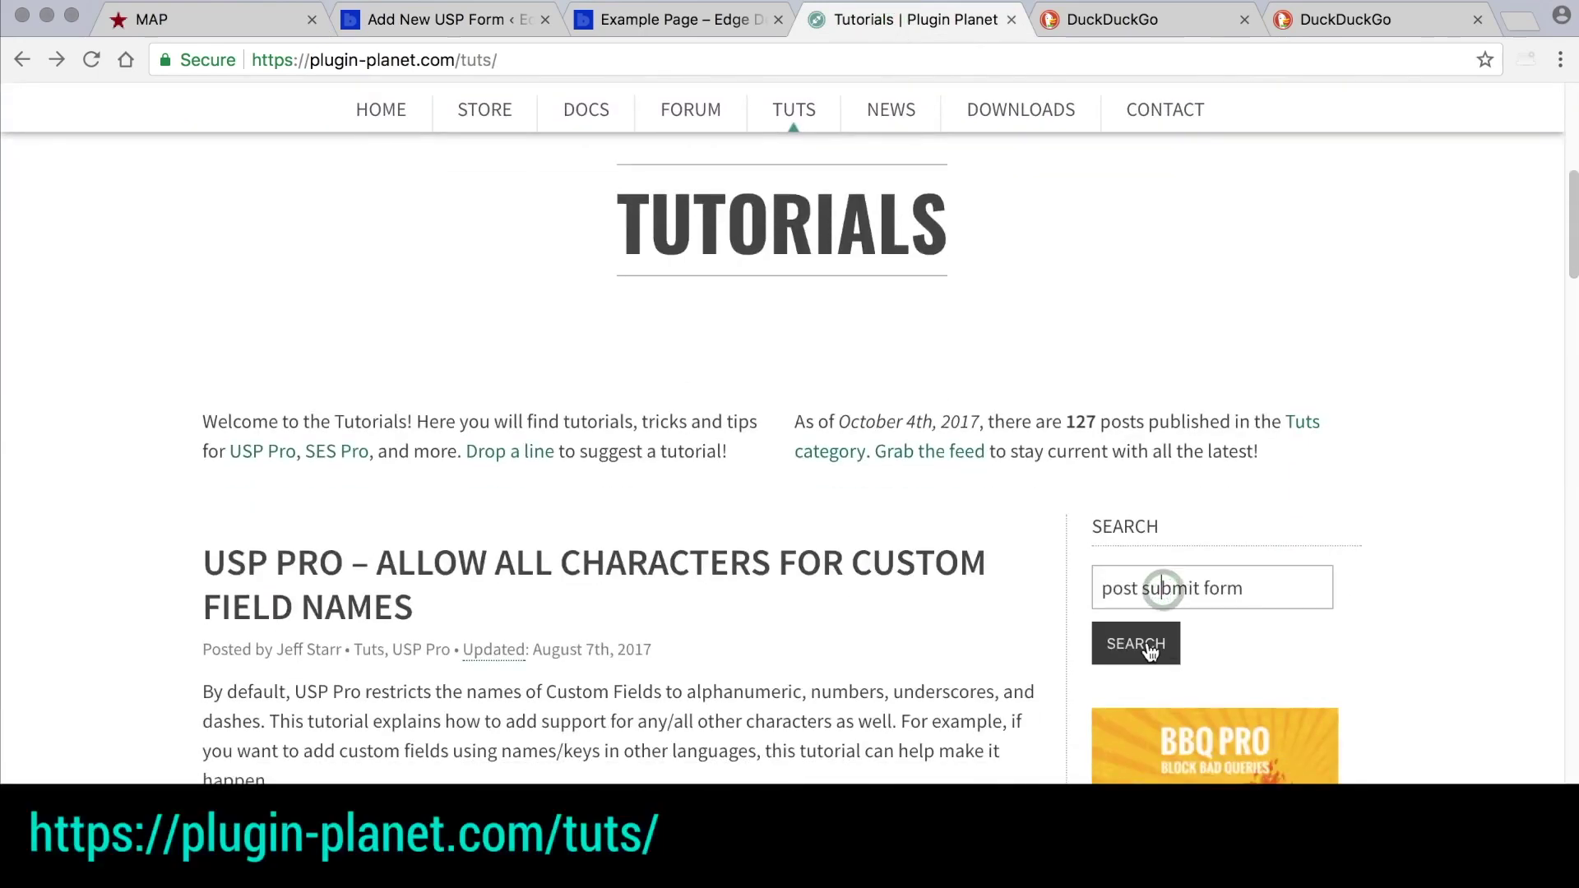
{"action": "triple_click", "coordinate": [1253, 595]}
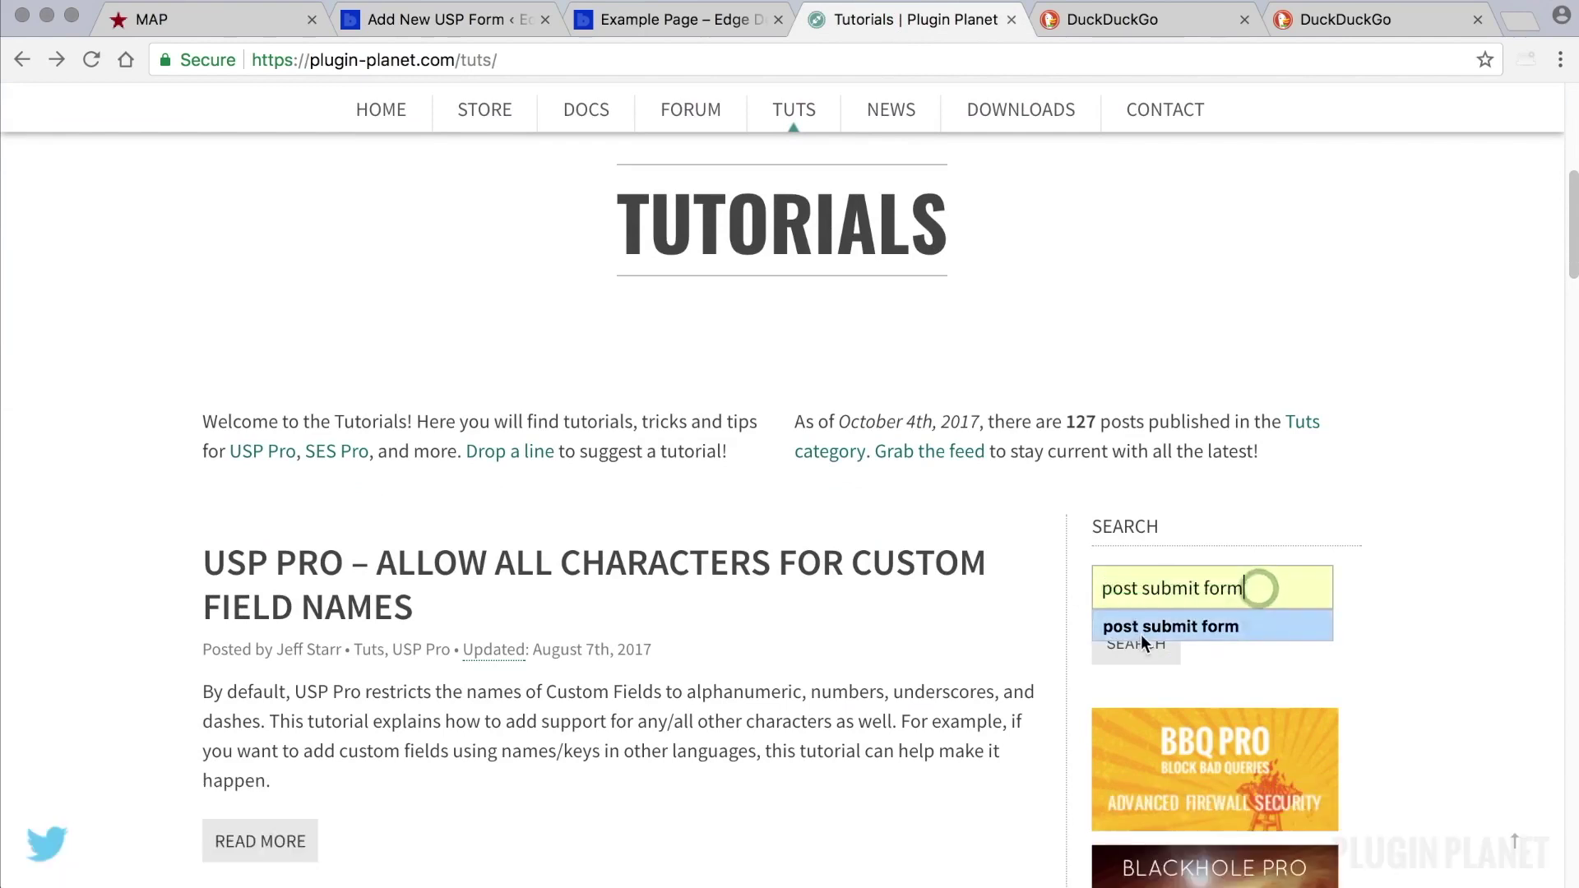
{"action": "left_click", "coordinate": [1141, 634]}
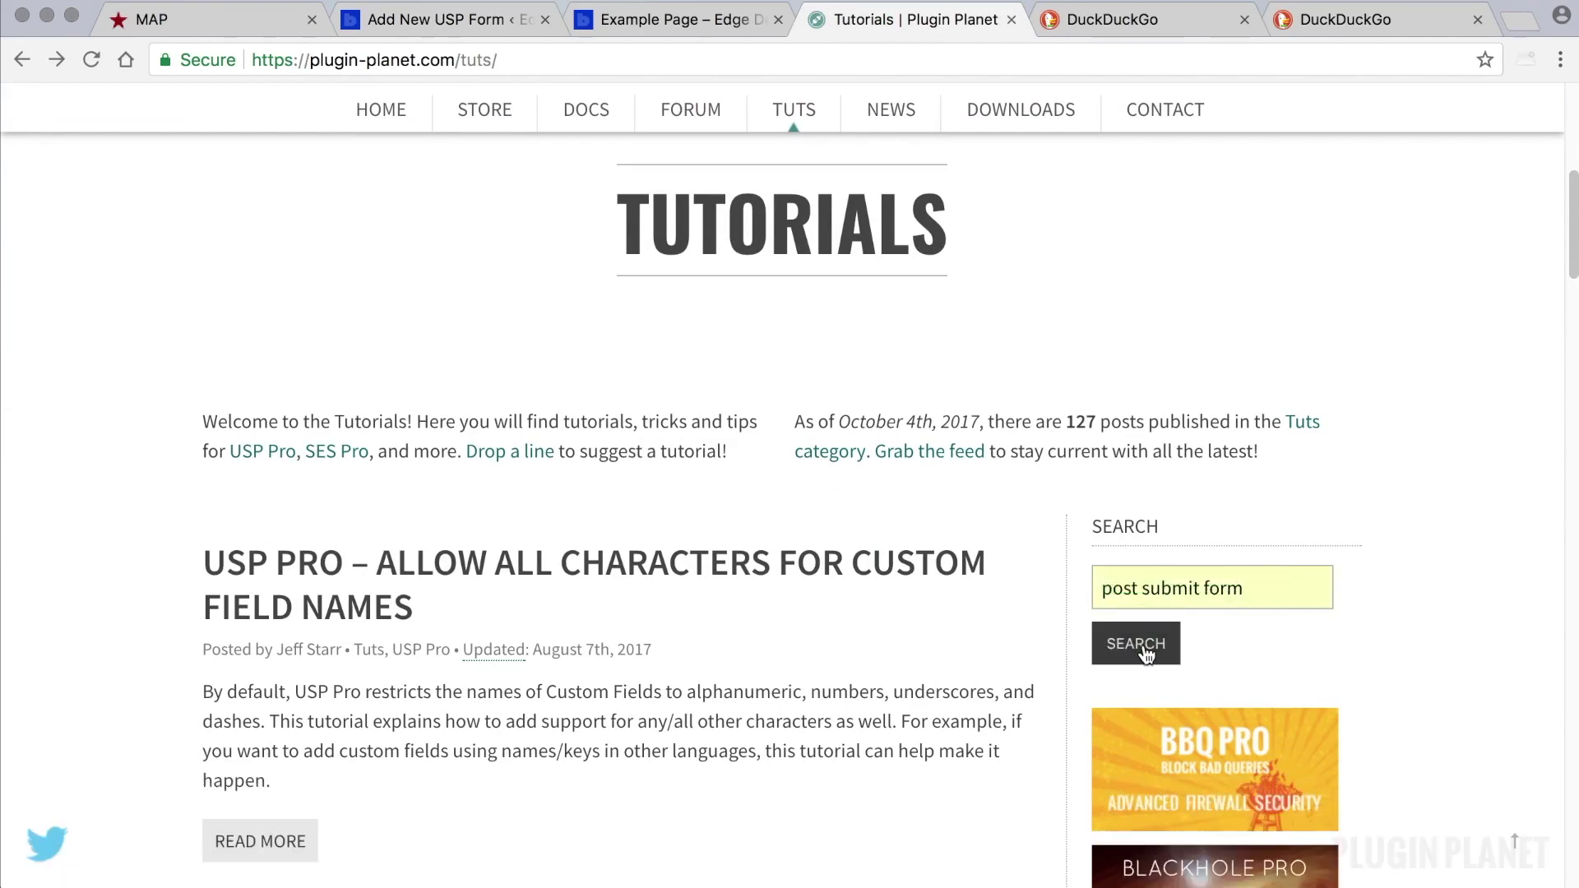
{"action": "left_click", "coordinate": [1145, 654]}
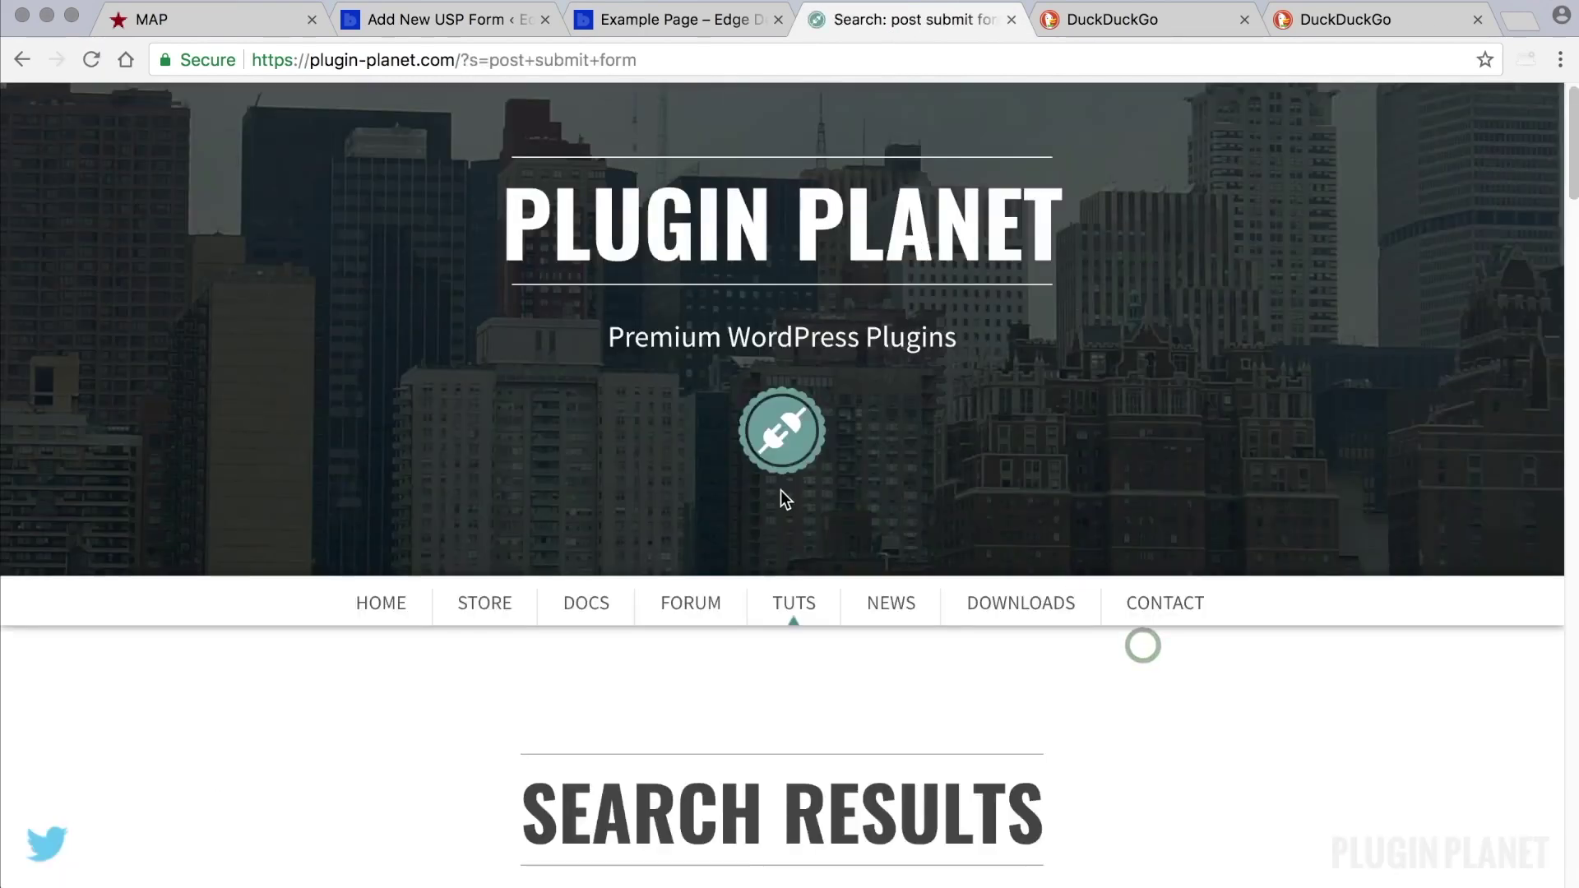
{"action": "scroll", "coordinate": [783, 492], "scroll_direction": "down", "scroll_amount": 3}
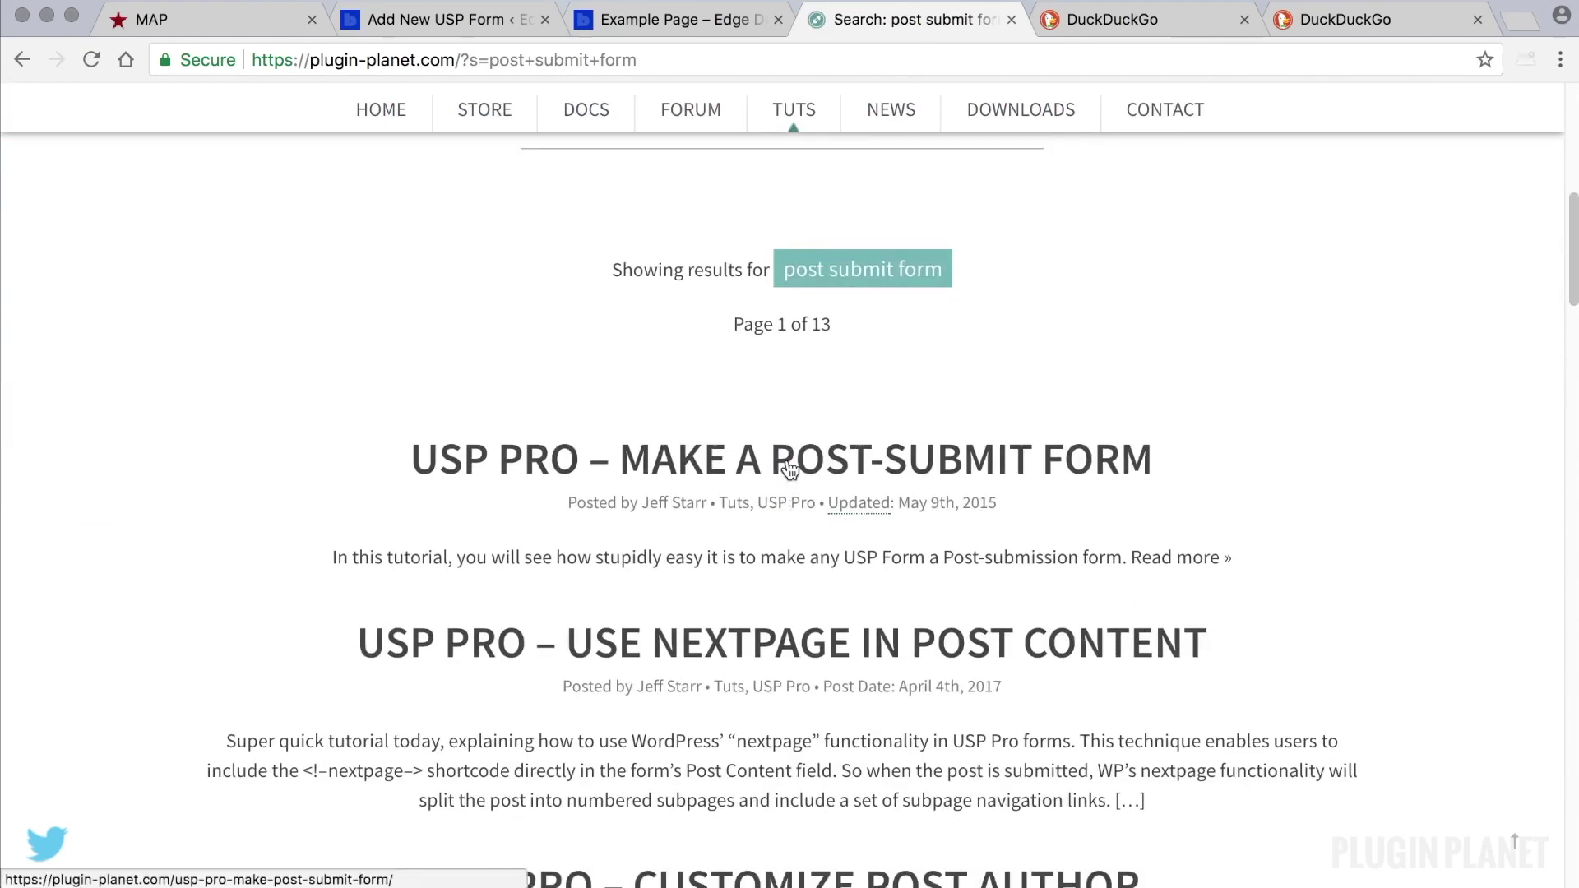
{"action": "left_click", "coordinate": [789, 469]}
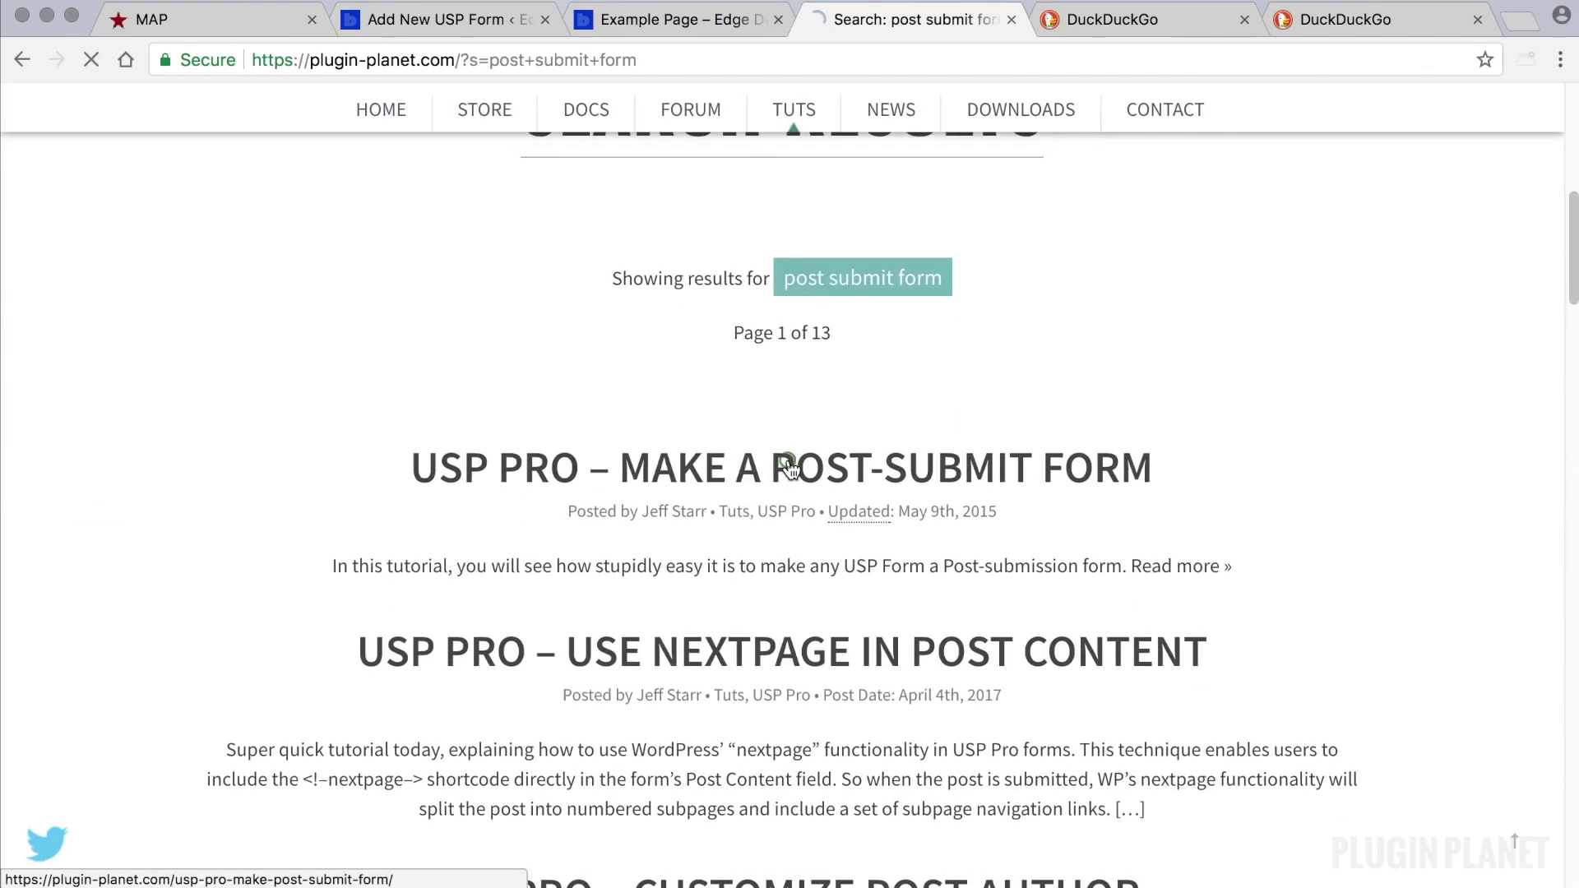
Step: Select the required [usp_name], [usp_title] and [usp_content] shortcodes to copy
{"action": "scroll", "coordinate": [791, 467], "scroll_direction": "down", "scroll_amount": 5}
{"action": "scroll", "coordinate": [790, 469], "scroll_direction": "down", "scroll_amount": 1}
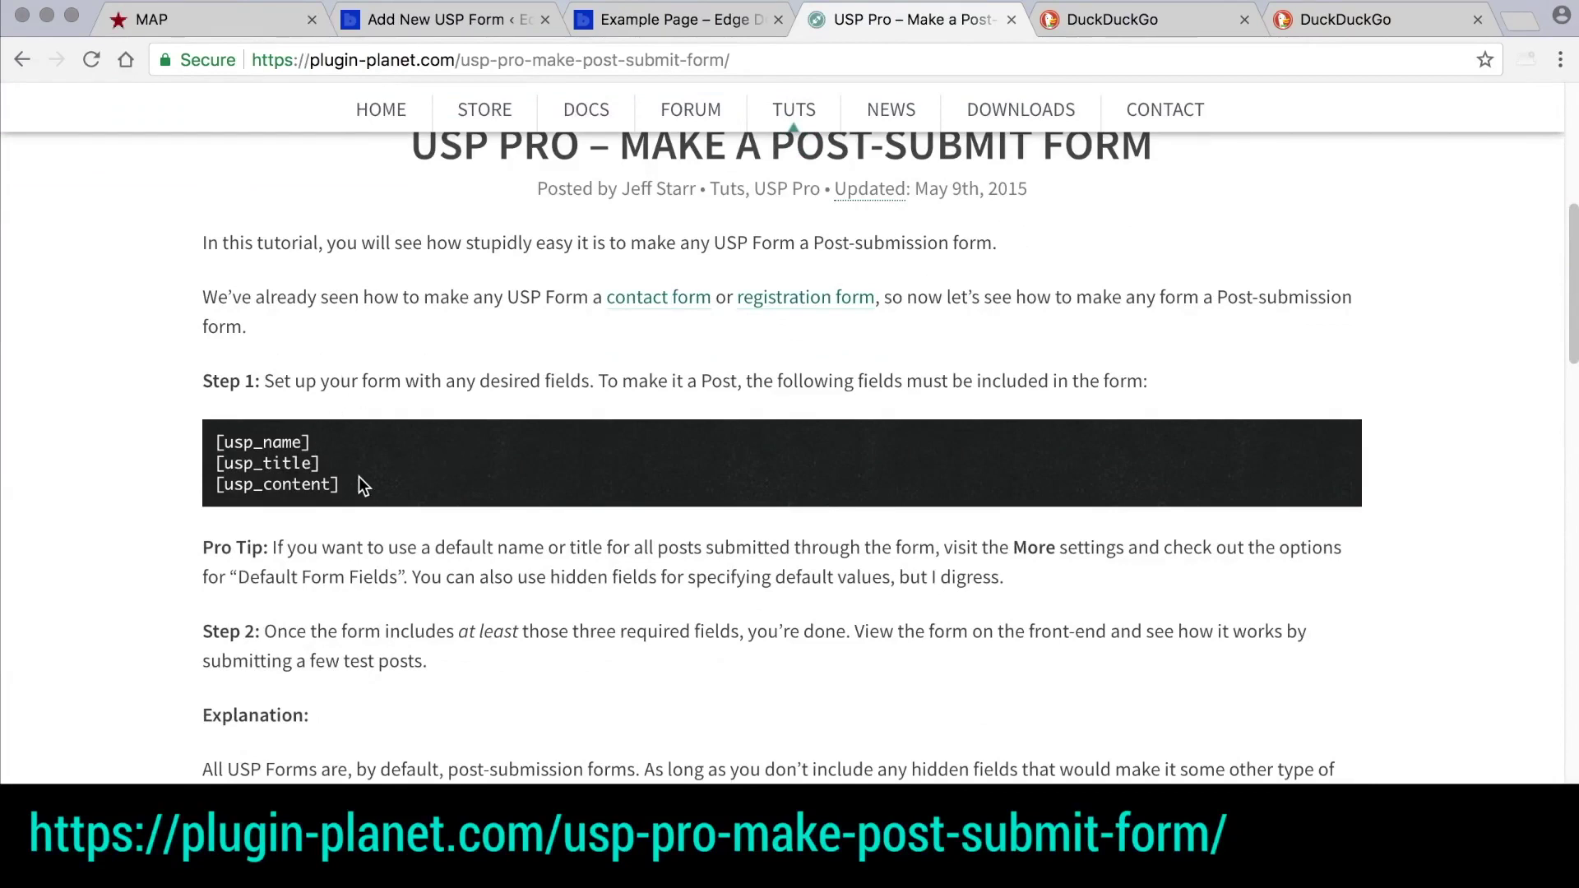
{"action": "left_click_drag", "start_coordinate": [370, 483], "coordinate": [212, 444]}
{"action": "left_click", "coordinate": [516, 449]}
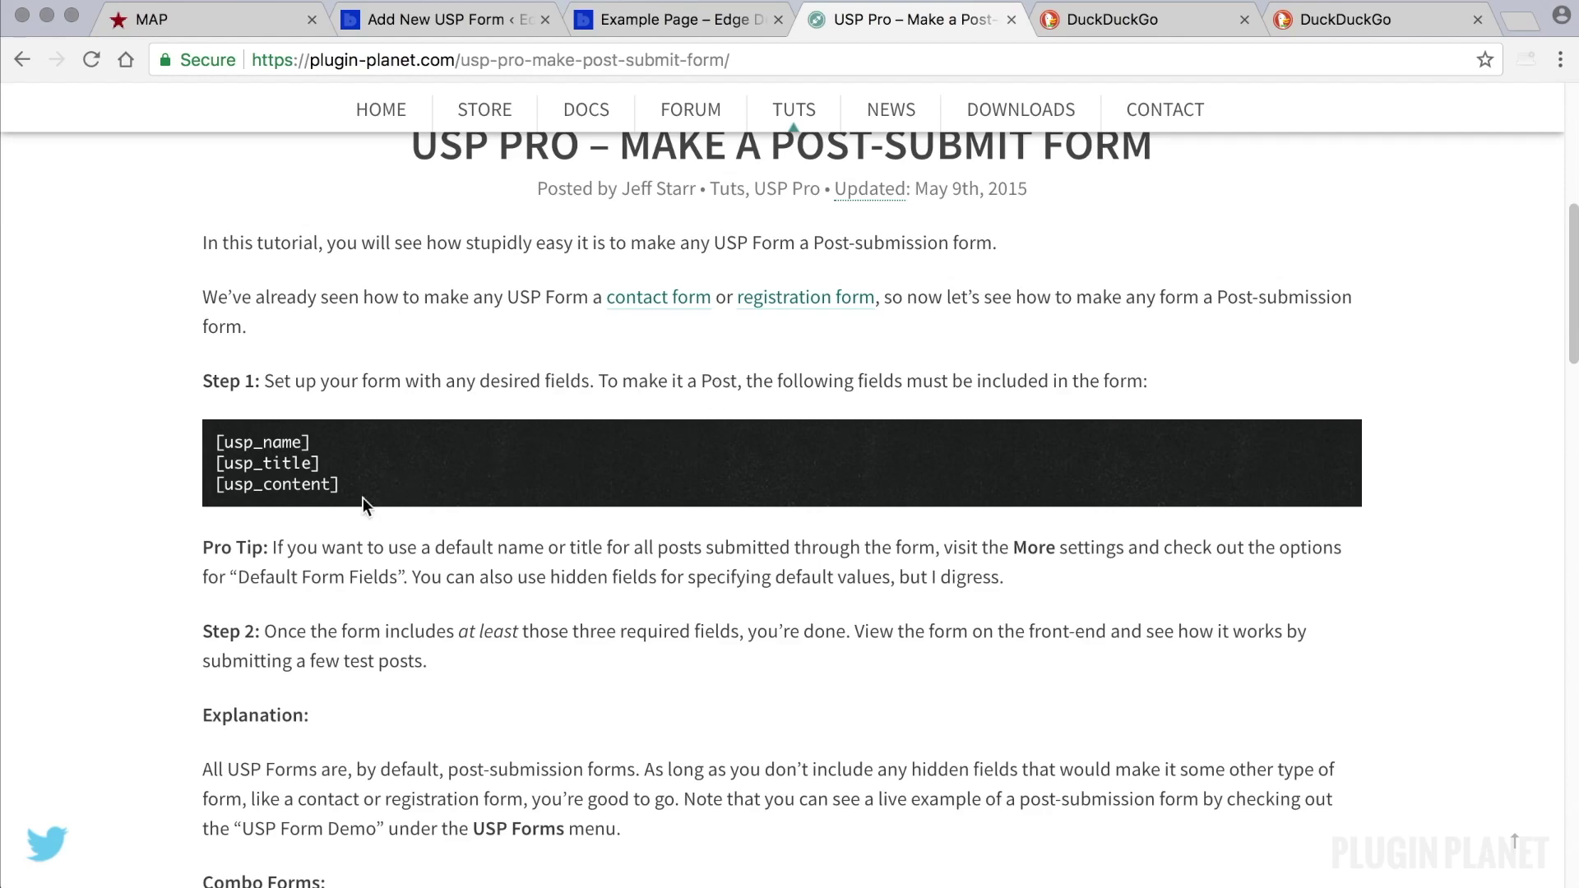
{"action": "left_click_drag", "start_coordinate": [363, 498], "coordinate": [205, 453]}
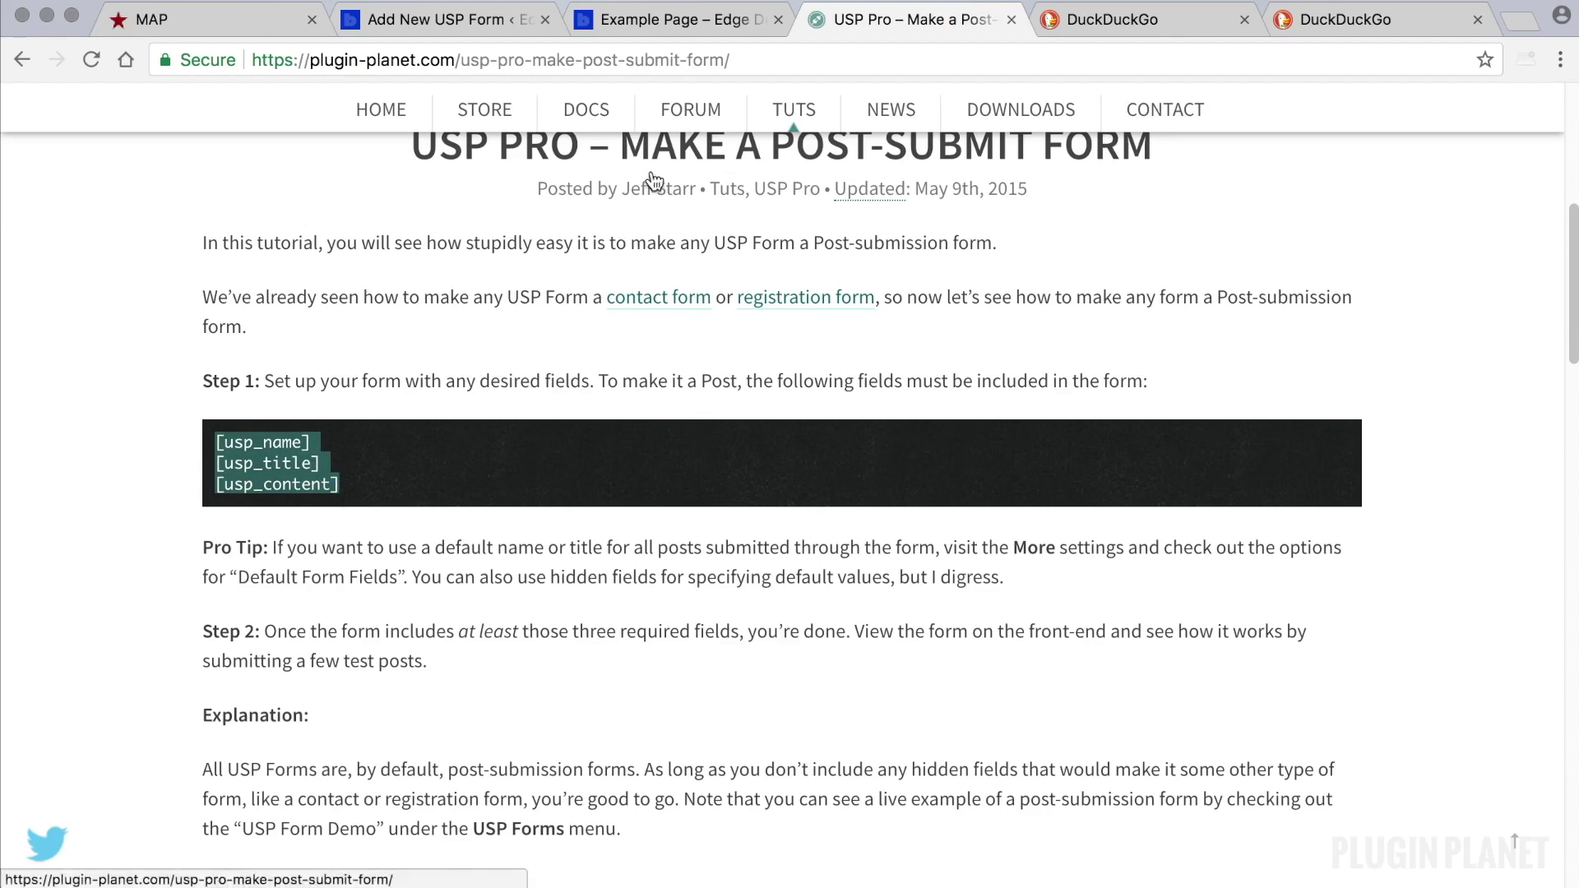
Step: Title the new form 'New Custom Post Submit Form' and publish it with the three shortcodes
{"action": "left_click", "coordinate": [468, 23]}
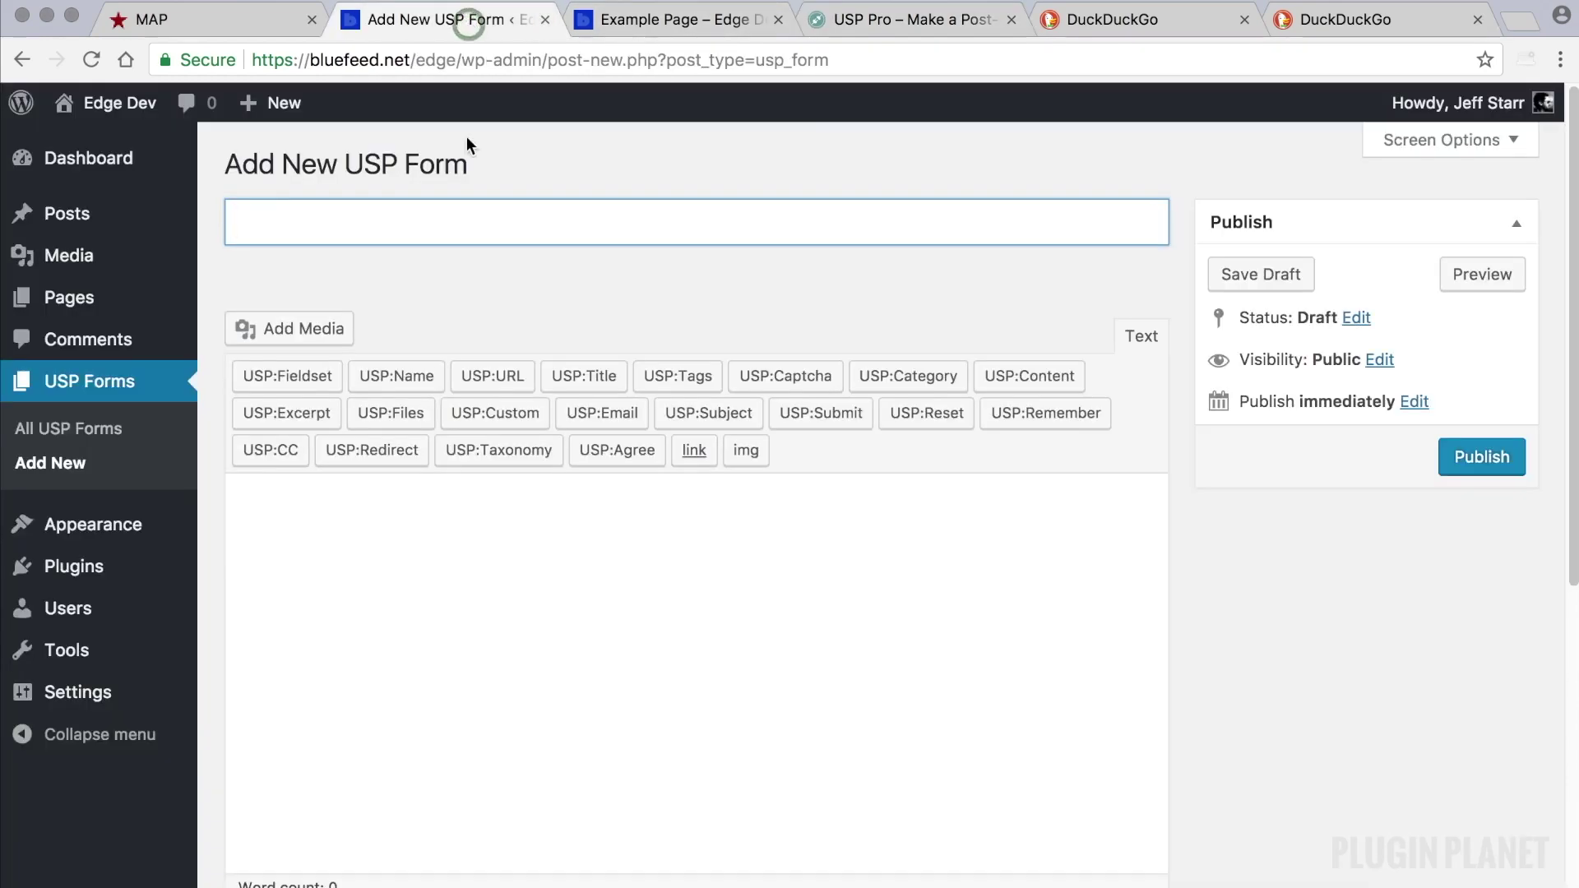
{"action": "type", "text": "New Custom Post Submit Form"}
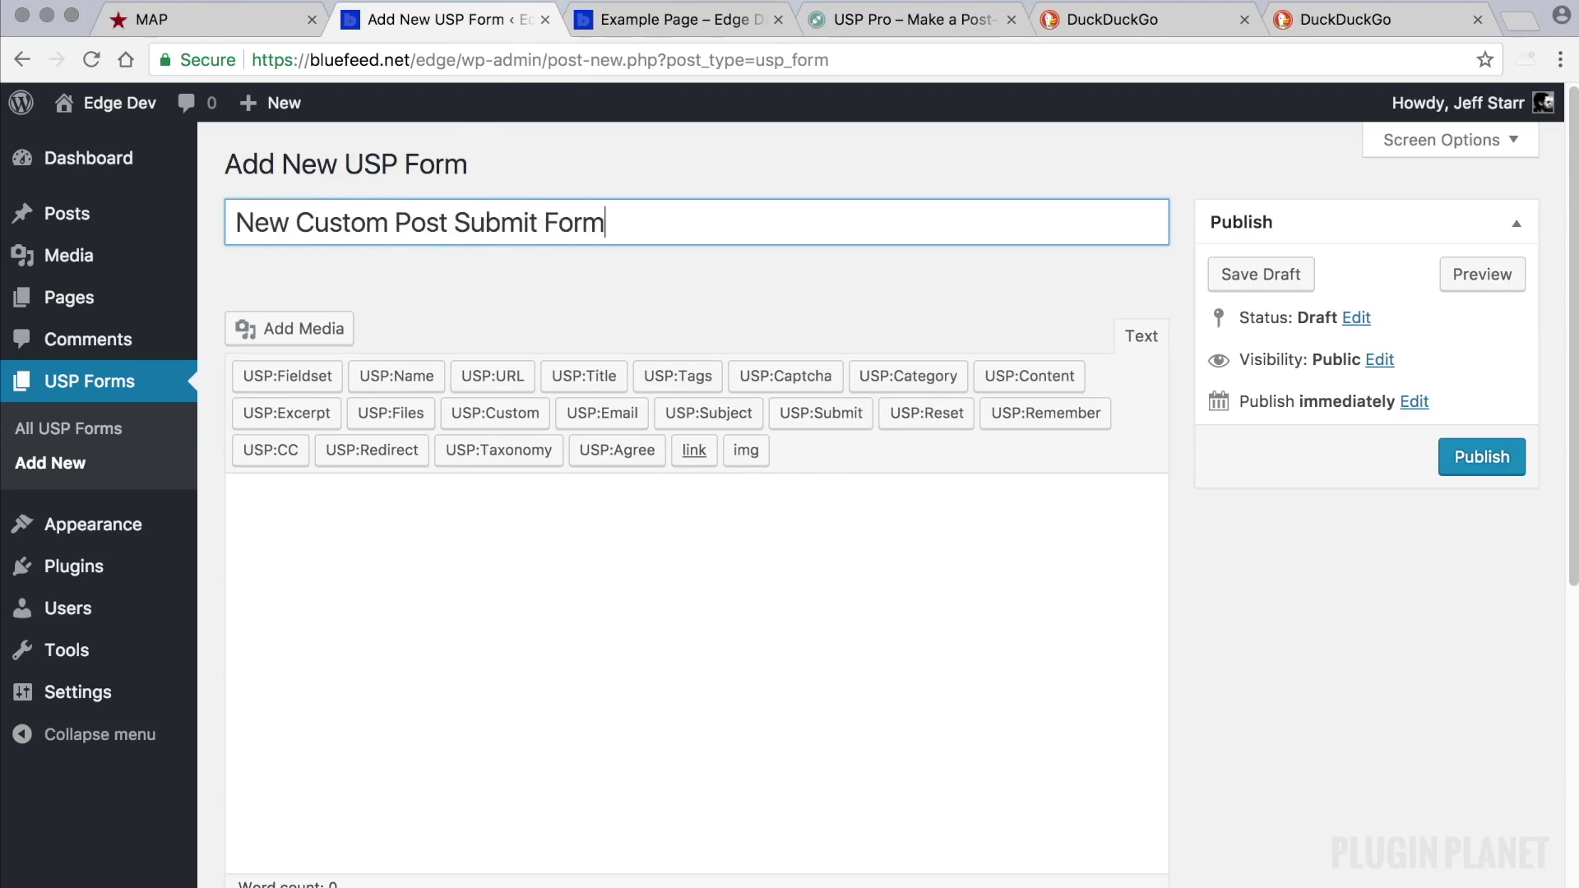
{"action": "scroll", "coordinate": [405, 222], "scroll_direction": "down", "scroll_amount": 1}
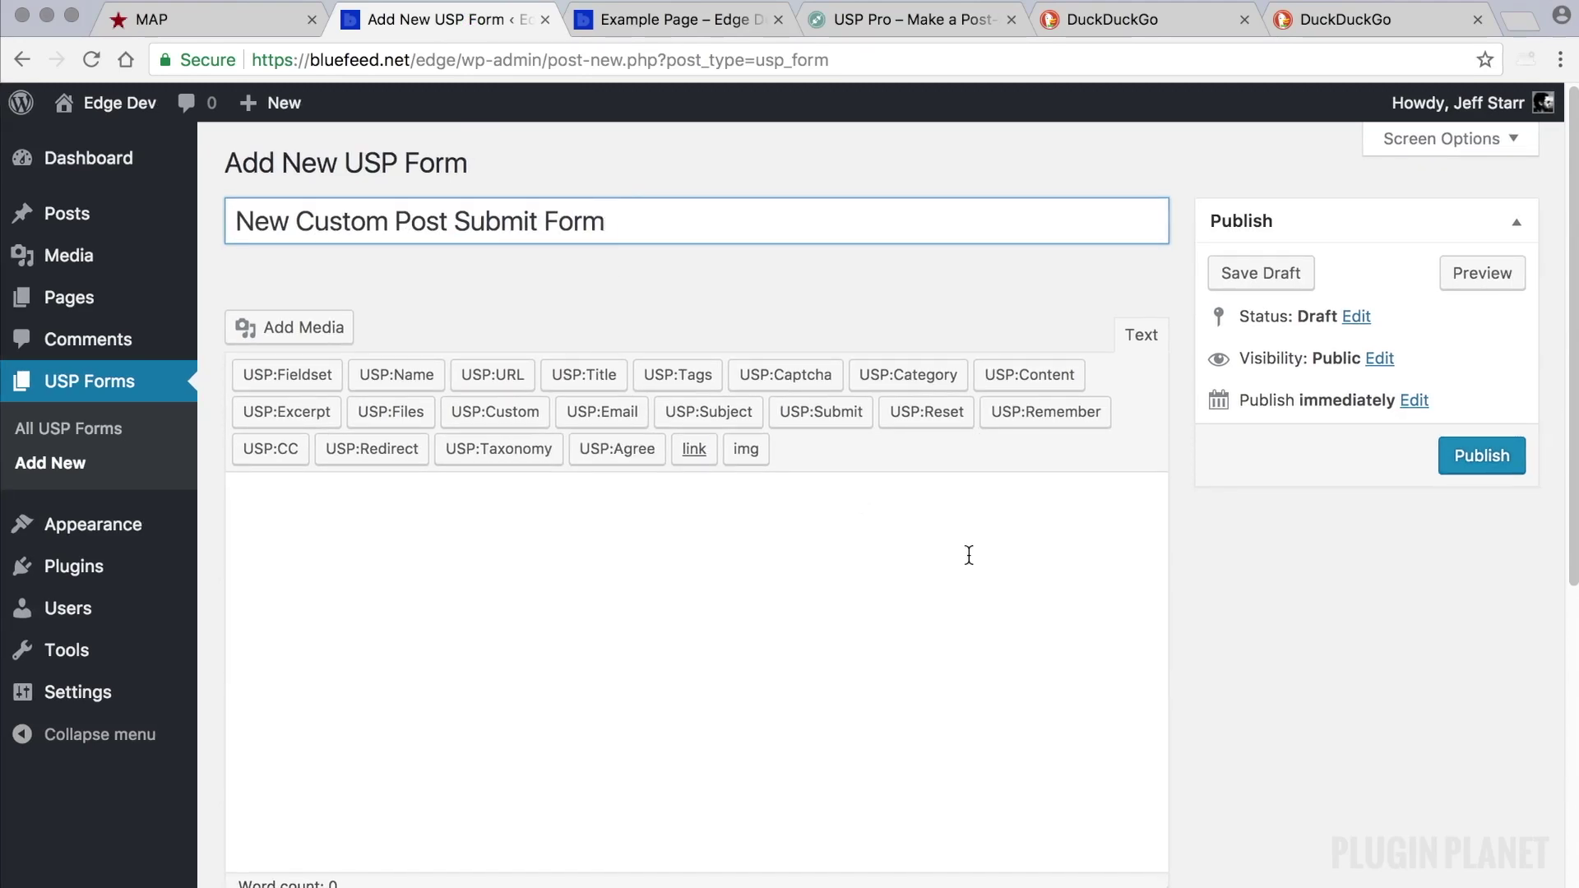
{"action": "left_click", "coordinate": [1481, 457]}
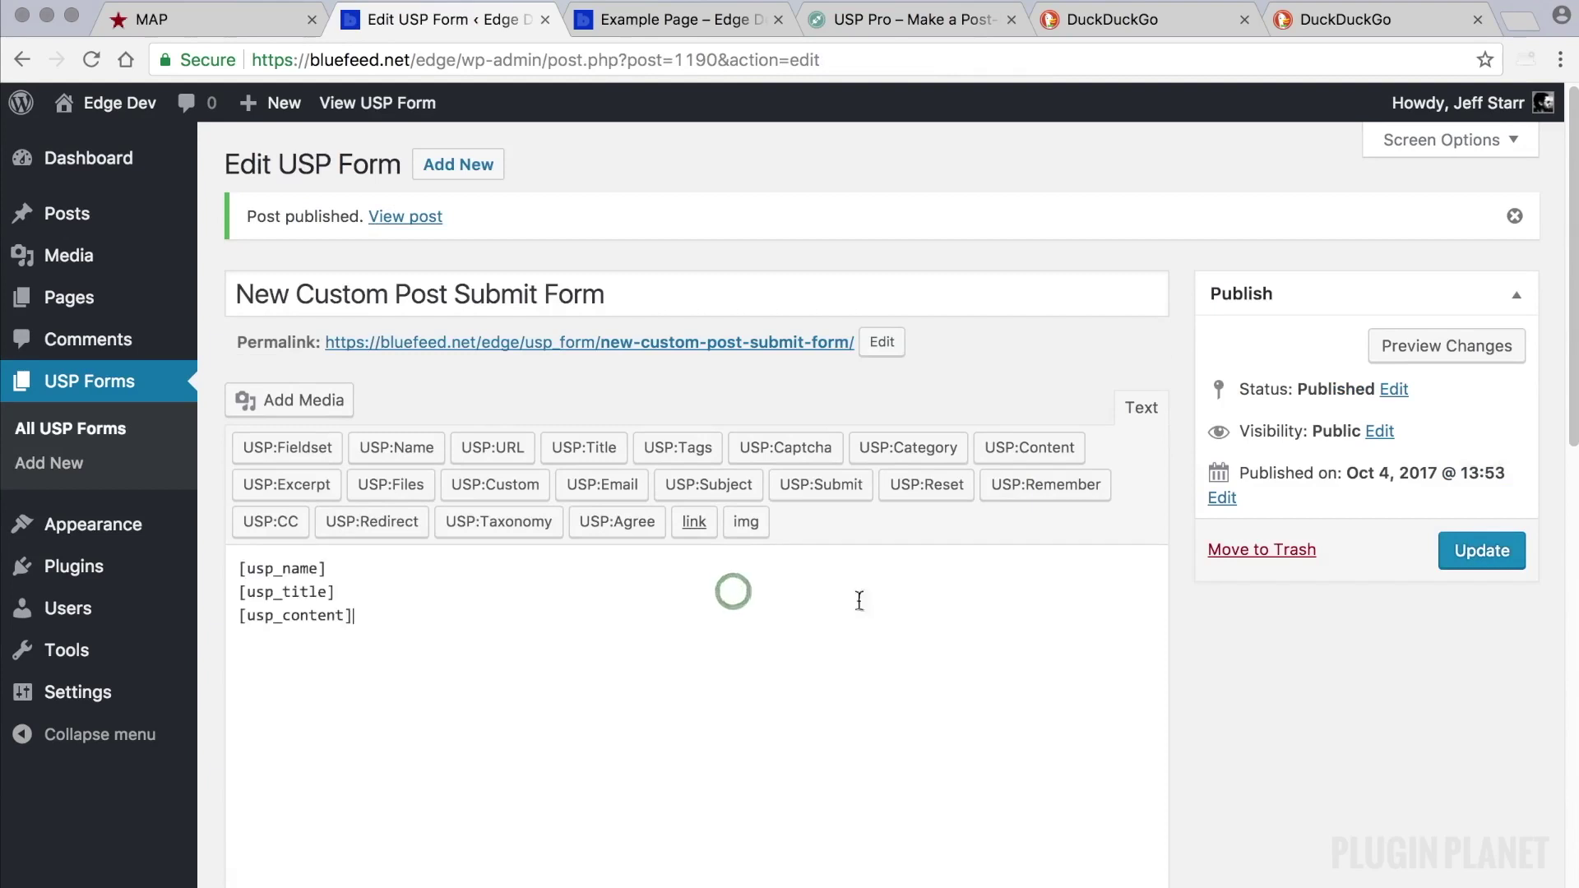
{"action": "scroll", "coordinate": [822, 596], "scroll_direction": "down", "scroll_amount": 3}
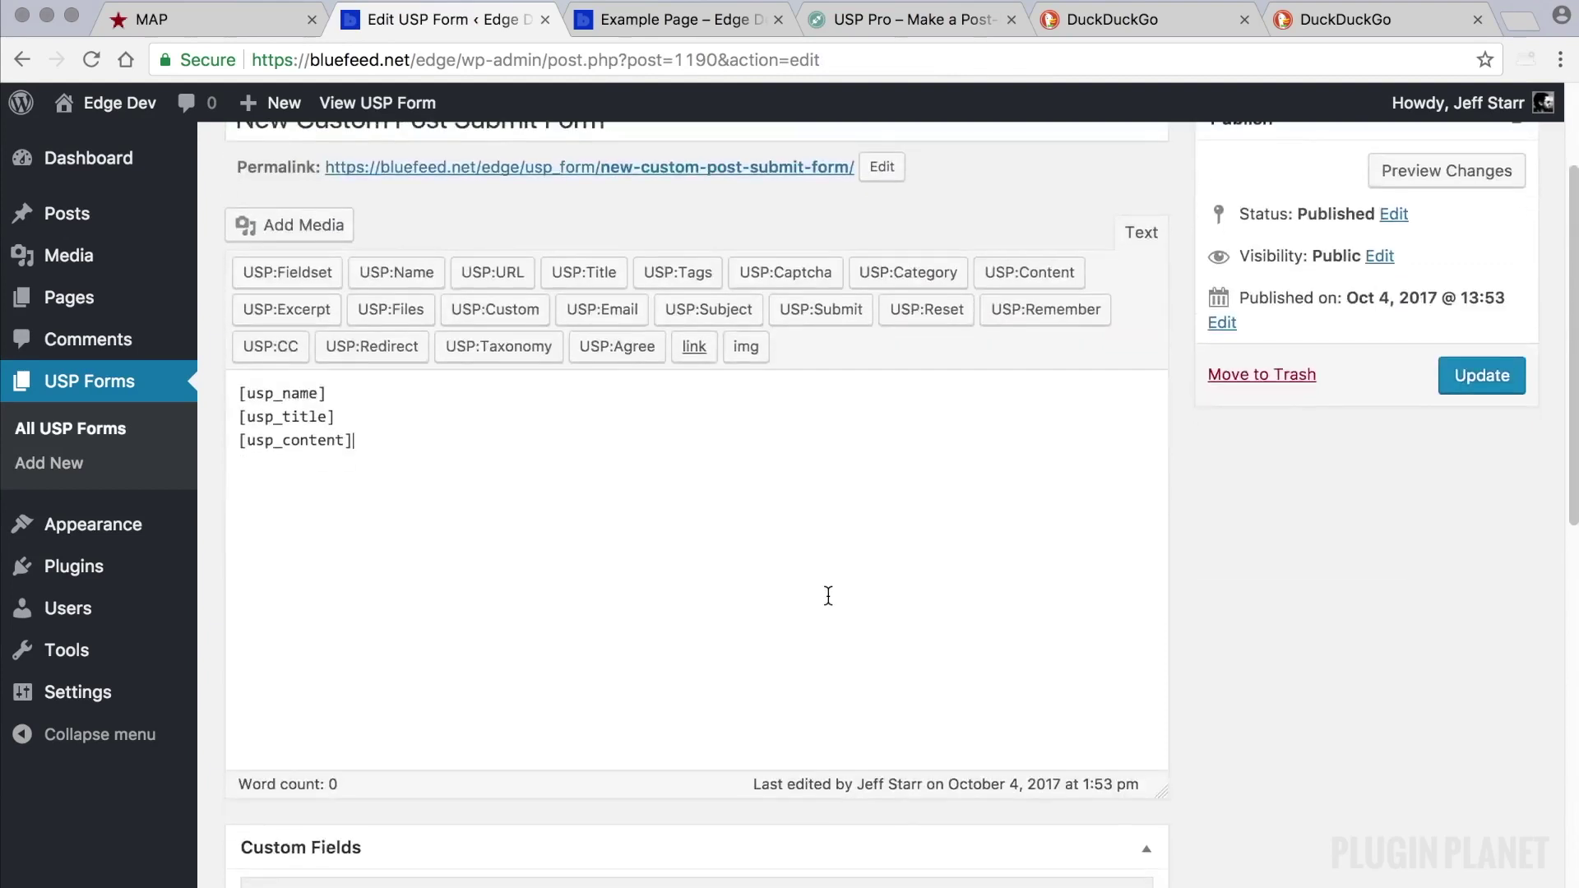
{"action": "left_click", "coordinate": [870, 25]}
{"action": "scroll", "coordinate": [610, 448], "scroll_direction": "down", "scroll_amount": 3}
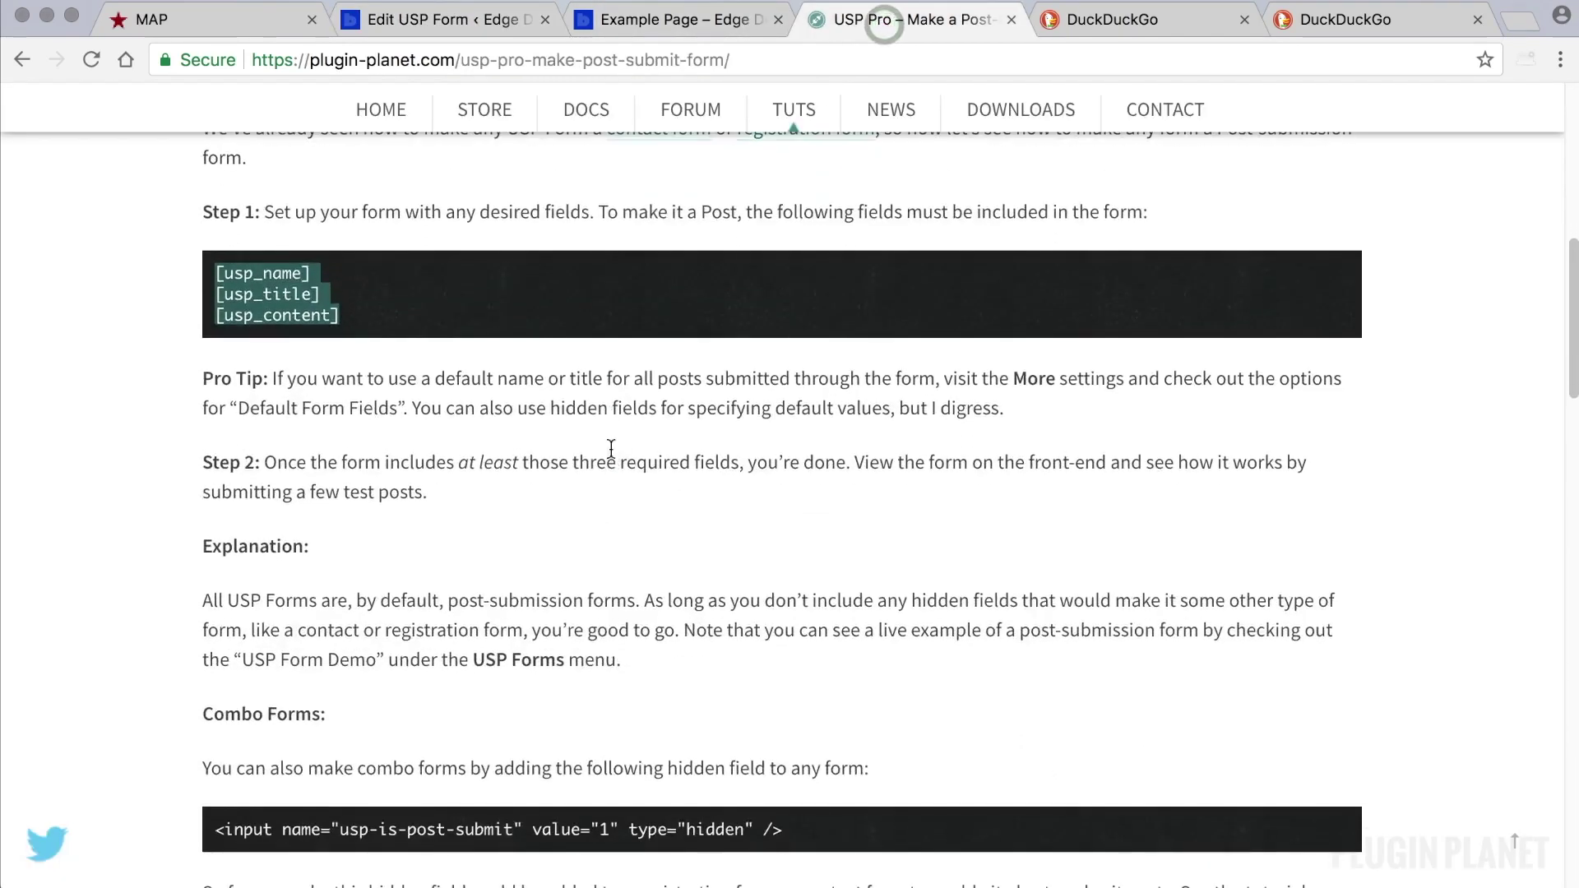
{"action": "scroll", "coordinate": [432, 488], "scroll_direction": "down", "scroll_amount": 1}
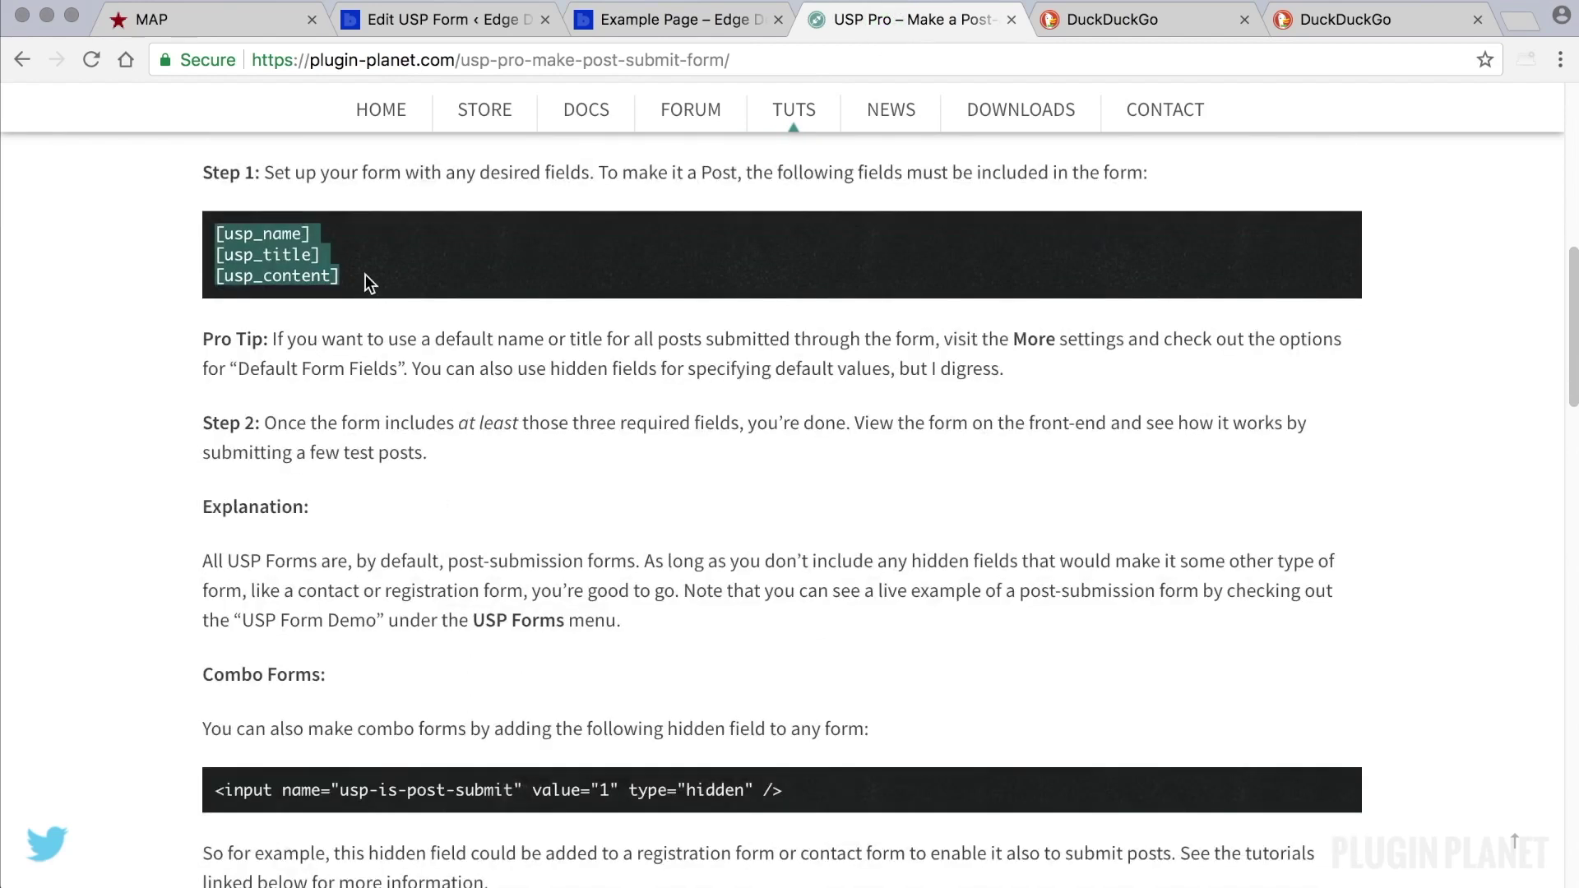
{"action": "left_click", "coordinate": [477, 464]}
{"action": "scroll", "coordinate": [477, 466], "scroll_direction": "down", "scroll_amount": 2}
{"action": "scroll", "coordinate": [477, 466], "scroll_direction": "down", "scroll_amount": 2}
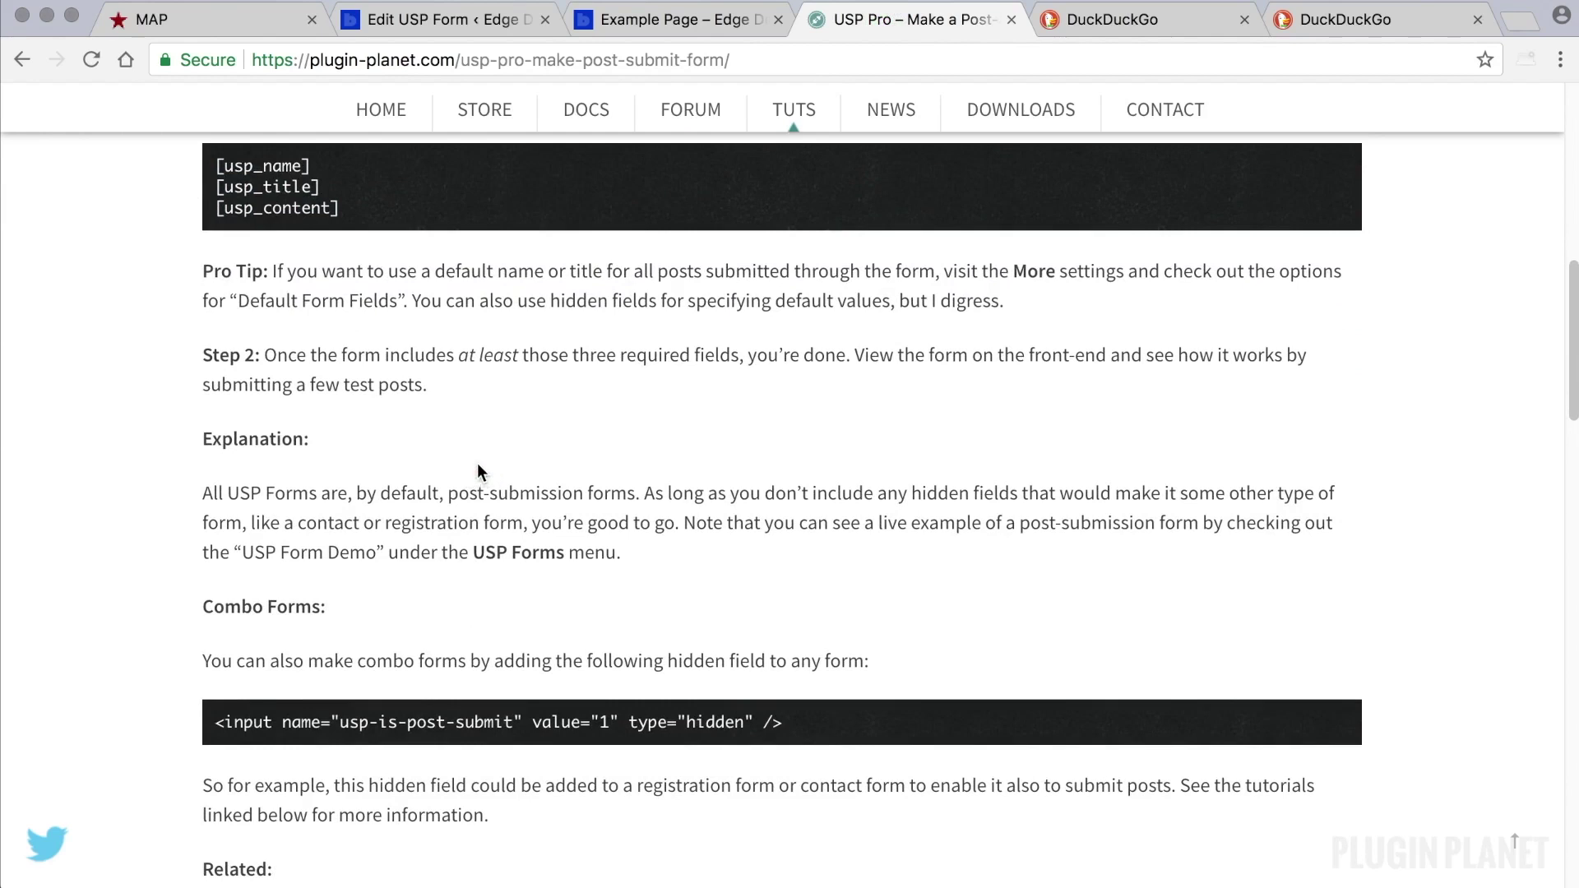
{"action": "scroll", "coordinate": [477, 465], "scroll_direction": "down", "scroll_amount": 1}
{"action": "scroll", "coordinate": [575, 370], "scroll_direction": "up", "scroll_amount": 5}
{"action": "scroll", "coordinate": [649, 278], "scroll_direction": "up", "scroll_amount": 3}
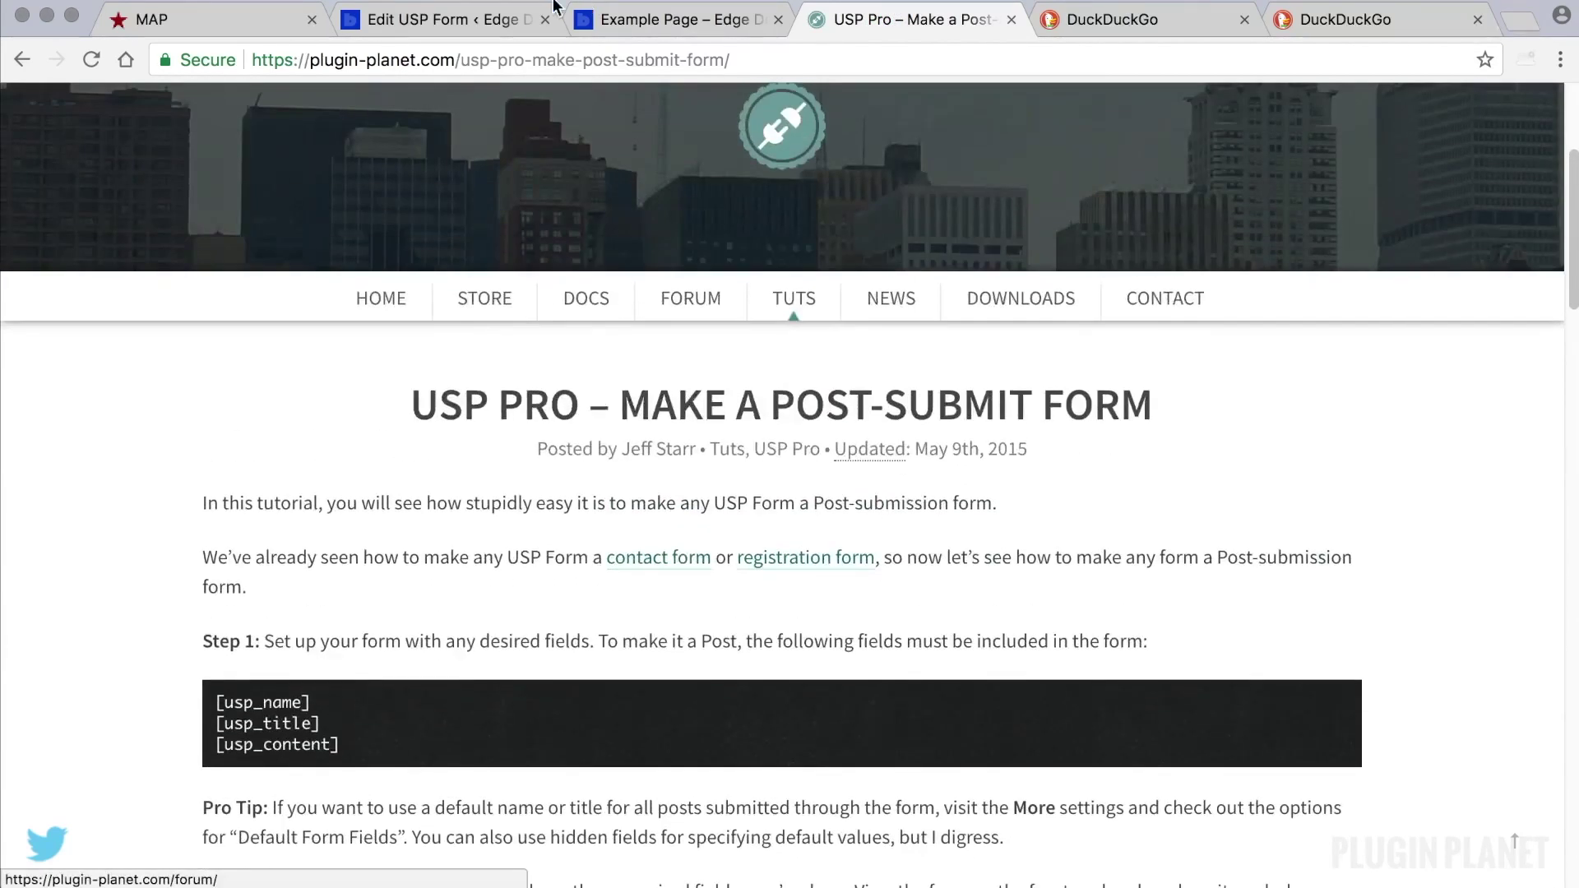
{"action": "left_click", "coordinate": [442, 19]}
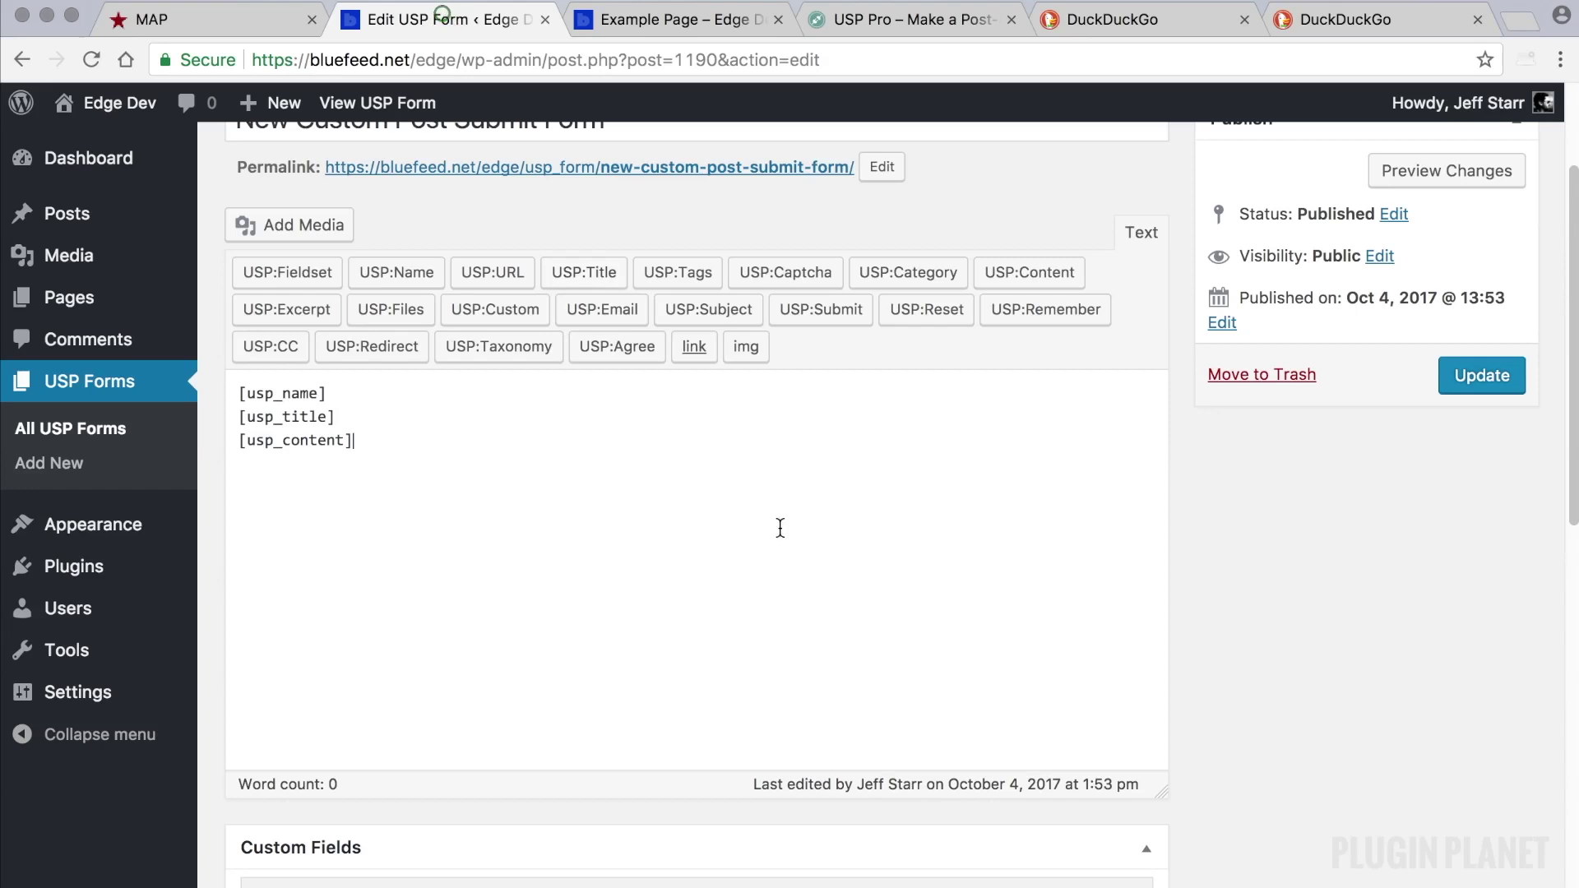
Step: Save the custom form and select its new-custom-post-submit-form shortcode in the All USP Forms list
{"action": "left_click", "coordinate": [1481, 375]}
{"action": "mouse_move", "coordinate": [118, 312]}
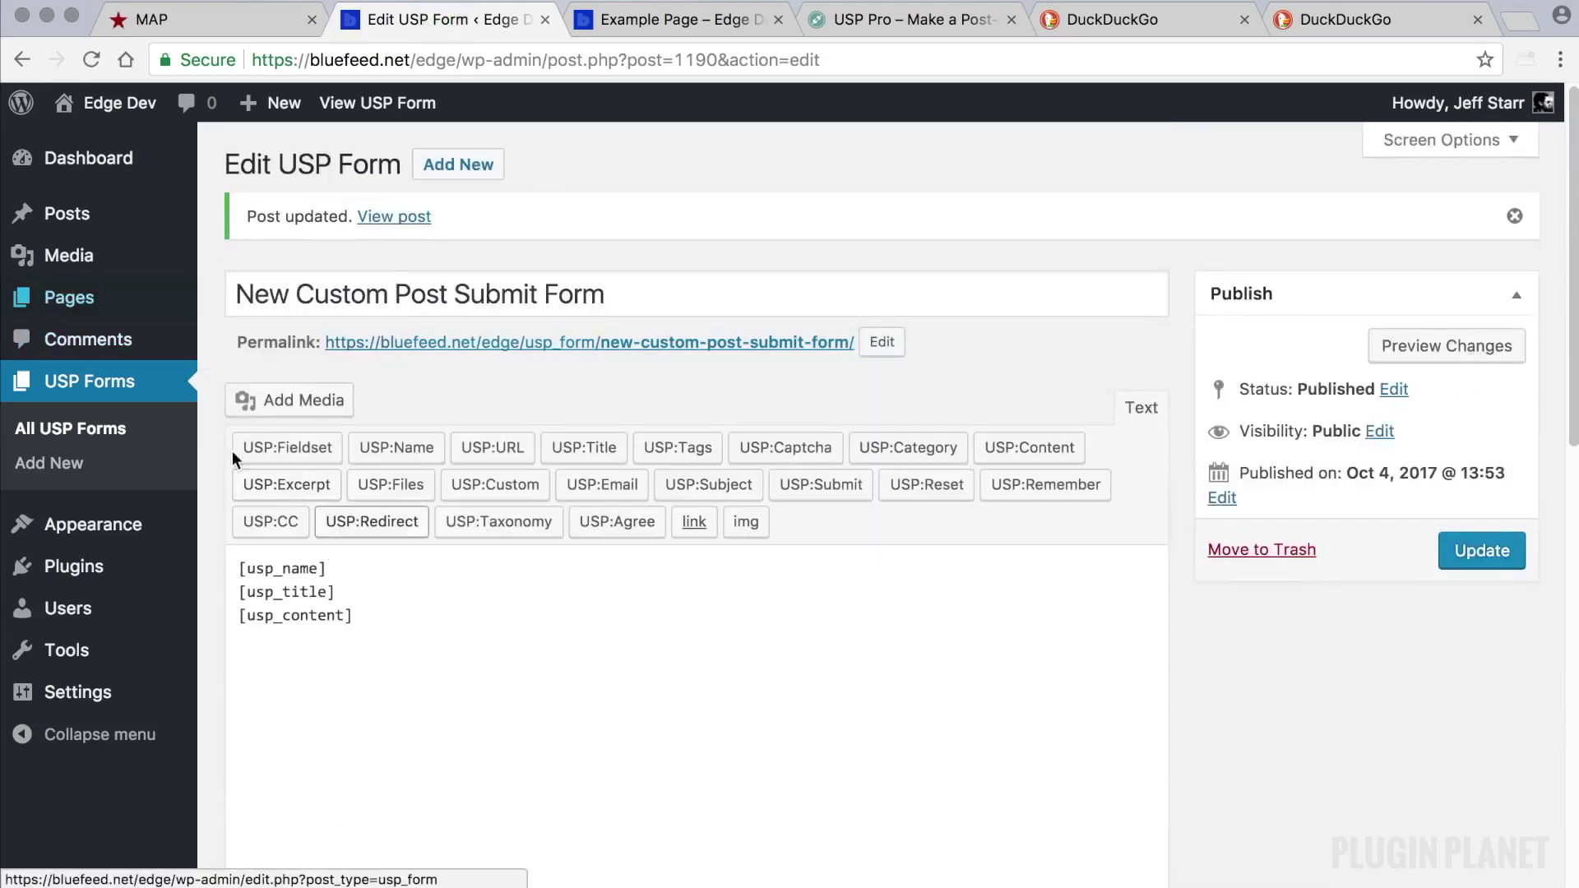
{"action": "left_click", "coordinate": [128, 426]}
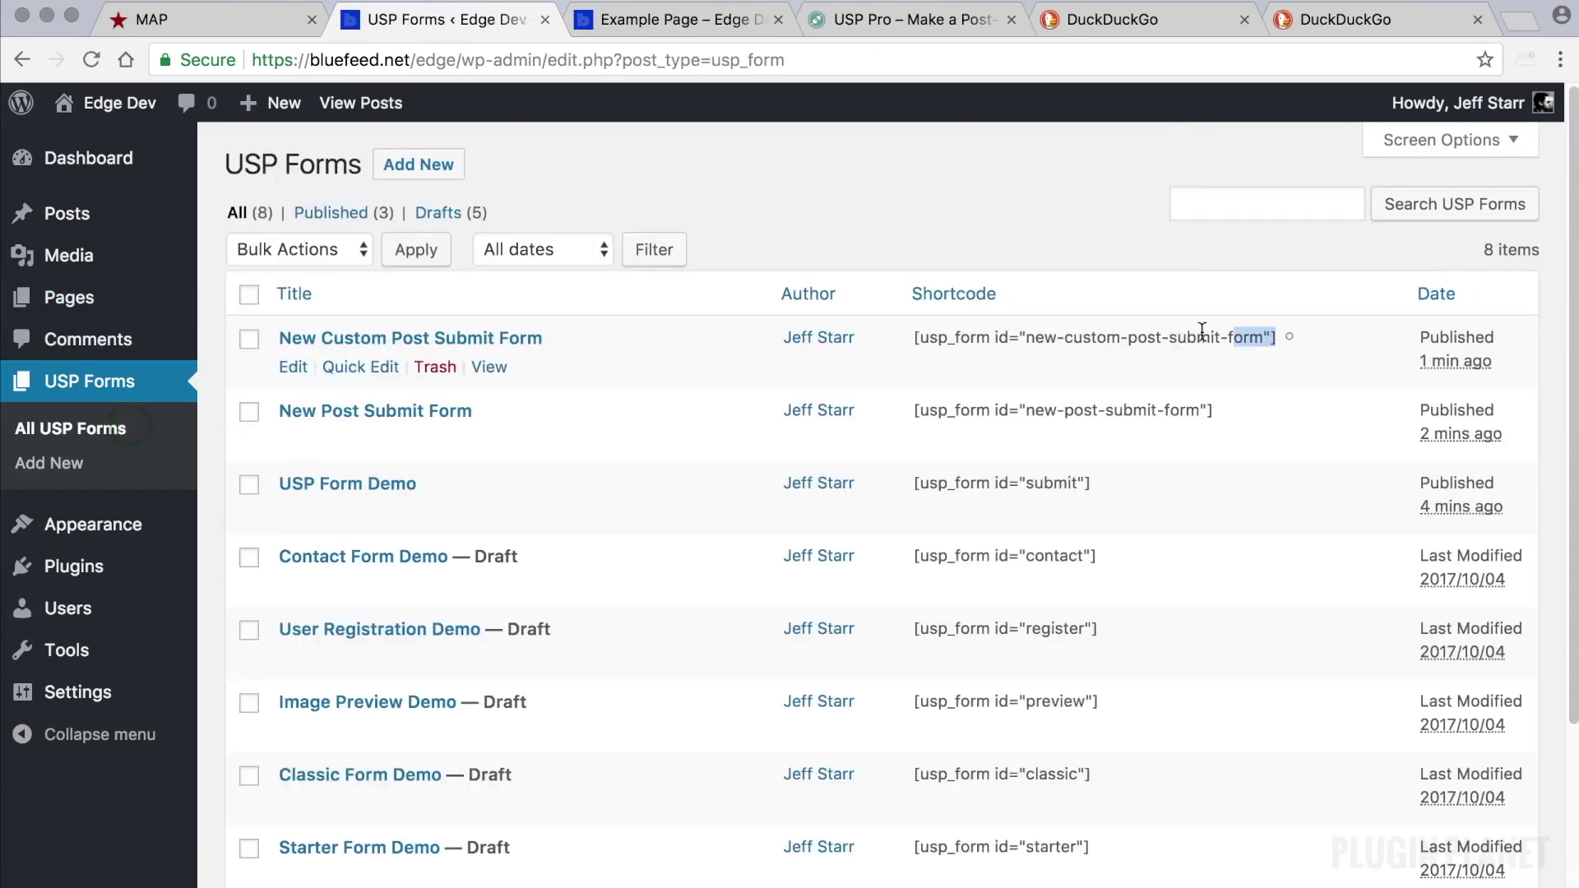
{"action": "left_click_drag", "start_coordinate": [1201, 331], "coordinate": [910, 333]}
{"action": "key", "text": "ctrl+c"}
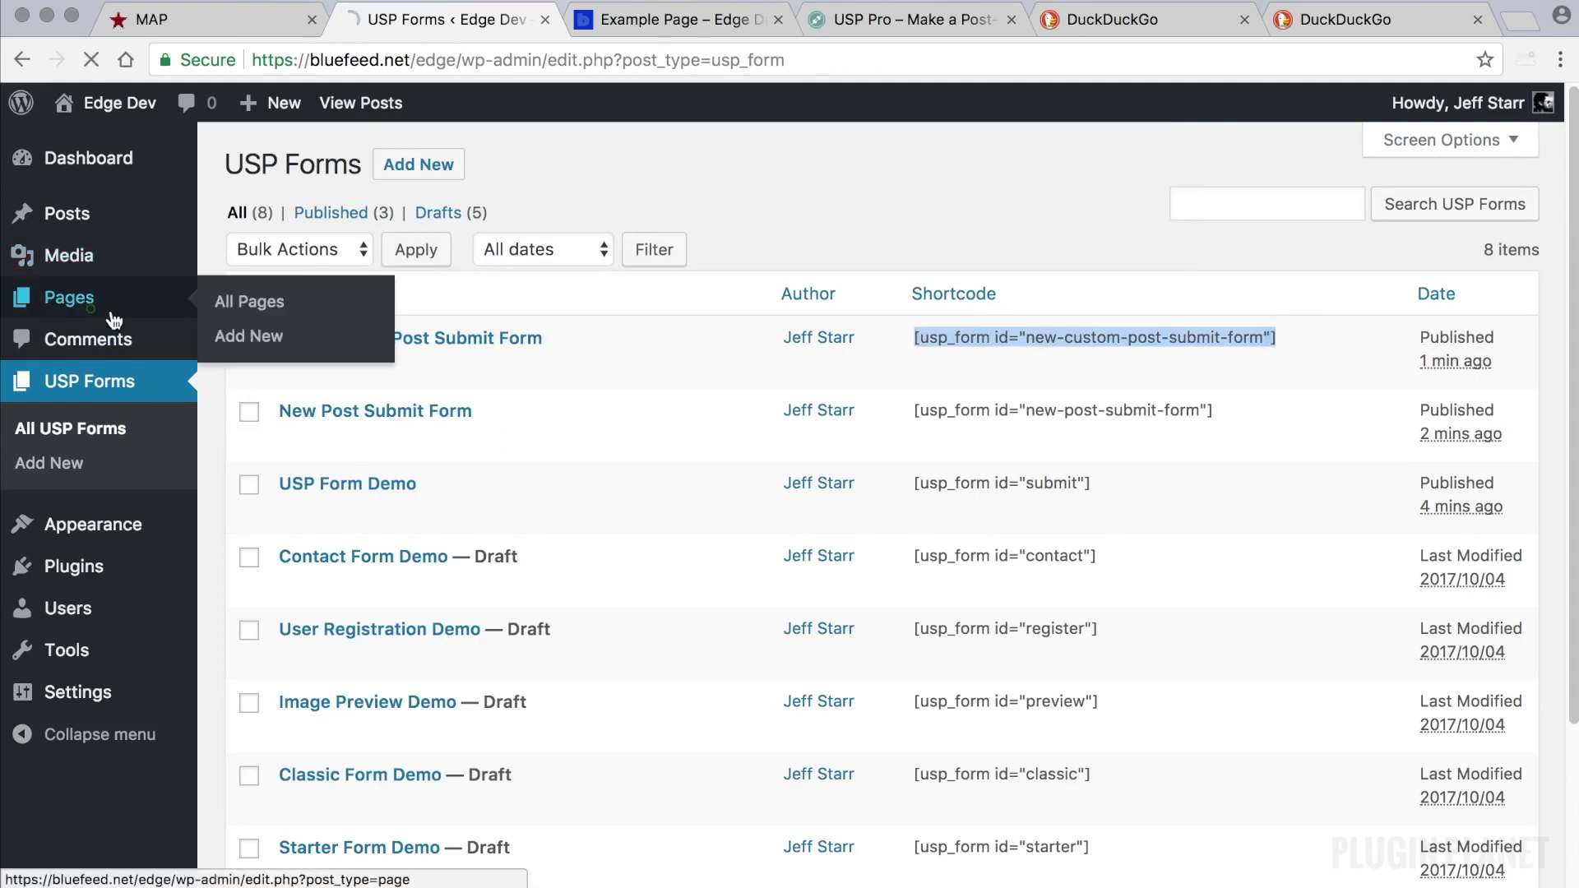
Step: Replace Example Page's old shortcode with [usp_form id="new-custom-post-submit-form"] and update the page
{"action": "left_click", "coordinate": [83, 304]}
{"action": "left_click", "coordinate": [340, 487]}
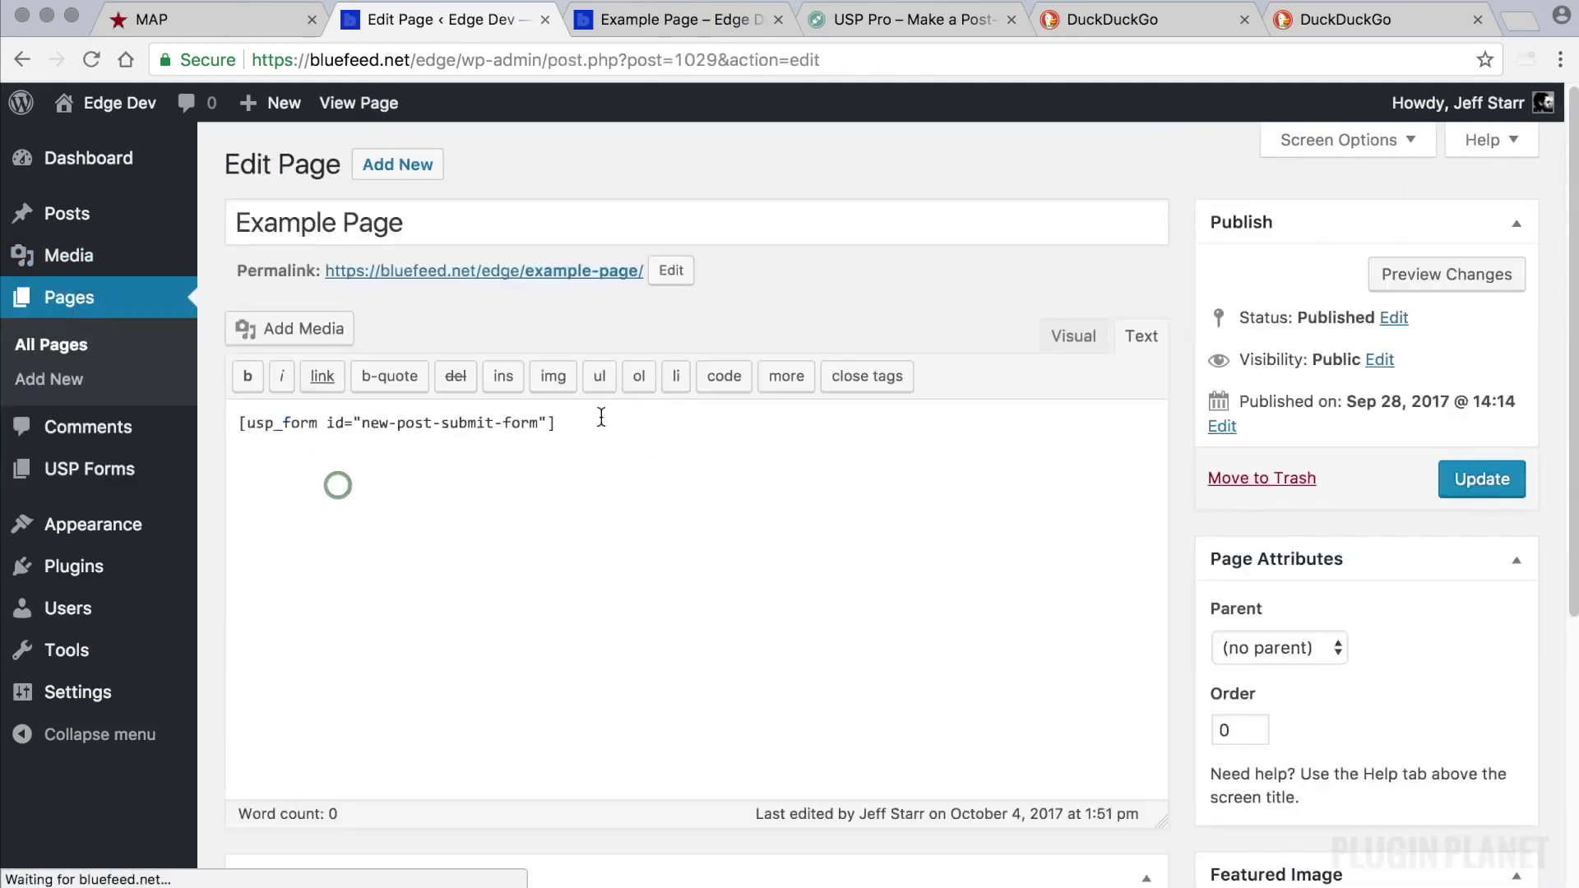
{"action": "triple_click", "coordinate": [588, 422]}
{"action": "key", "text": "ctrl+v"}
{"action": "left_click", "coordinate": [1484, 480]}
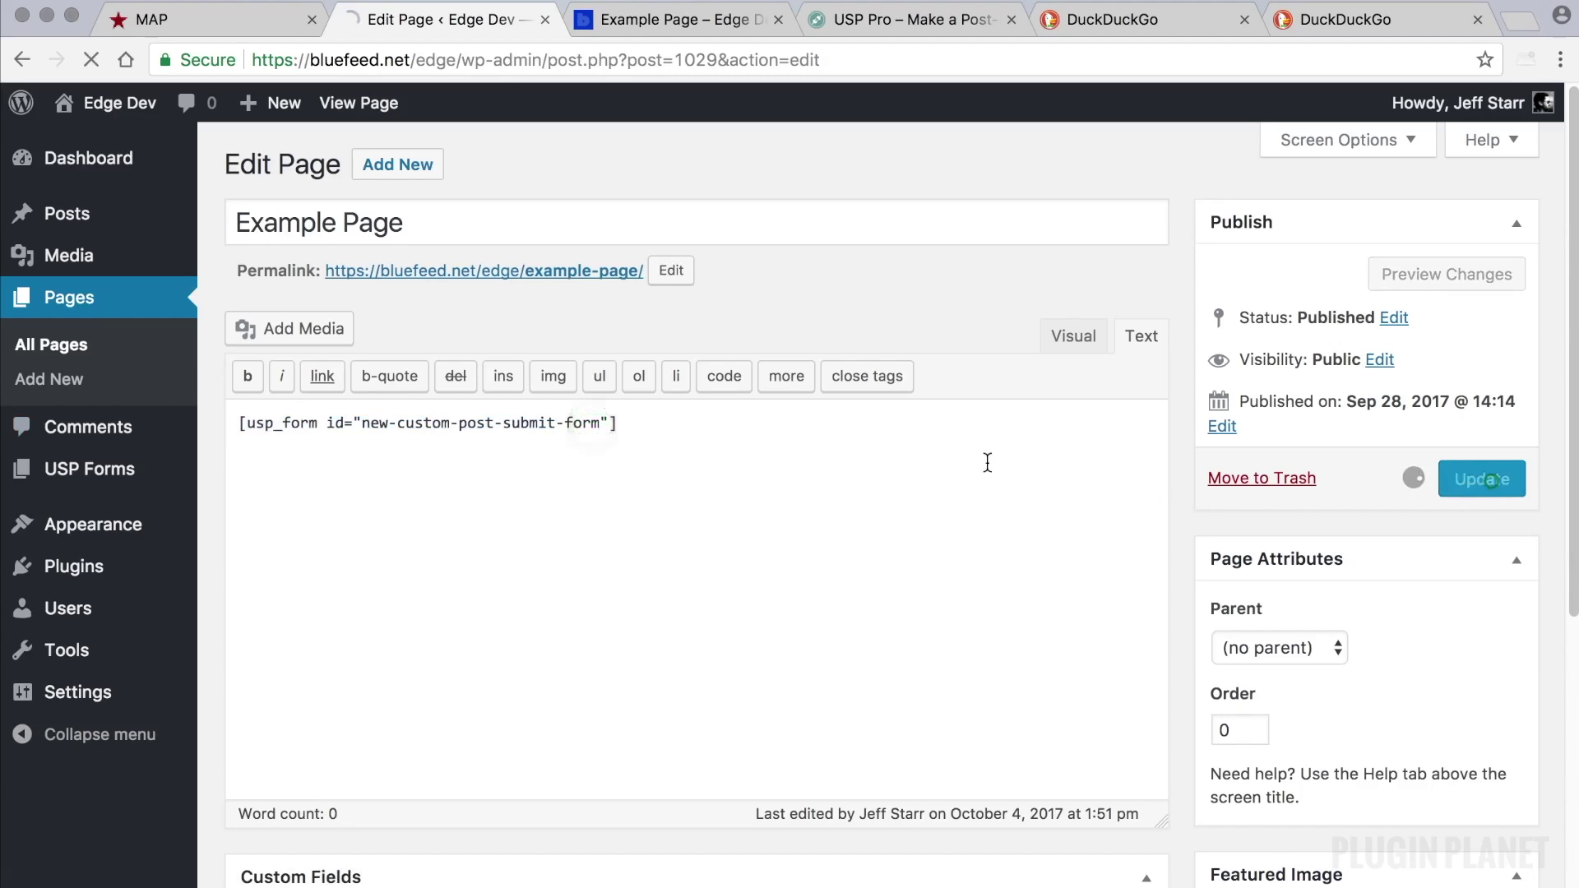
{"action": "left_click", "coordinate": [777, 19]}
{"action": "right_click", "coordinate": [419, 215]}
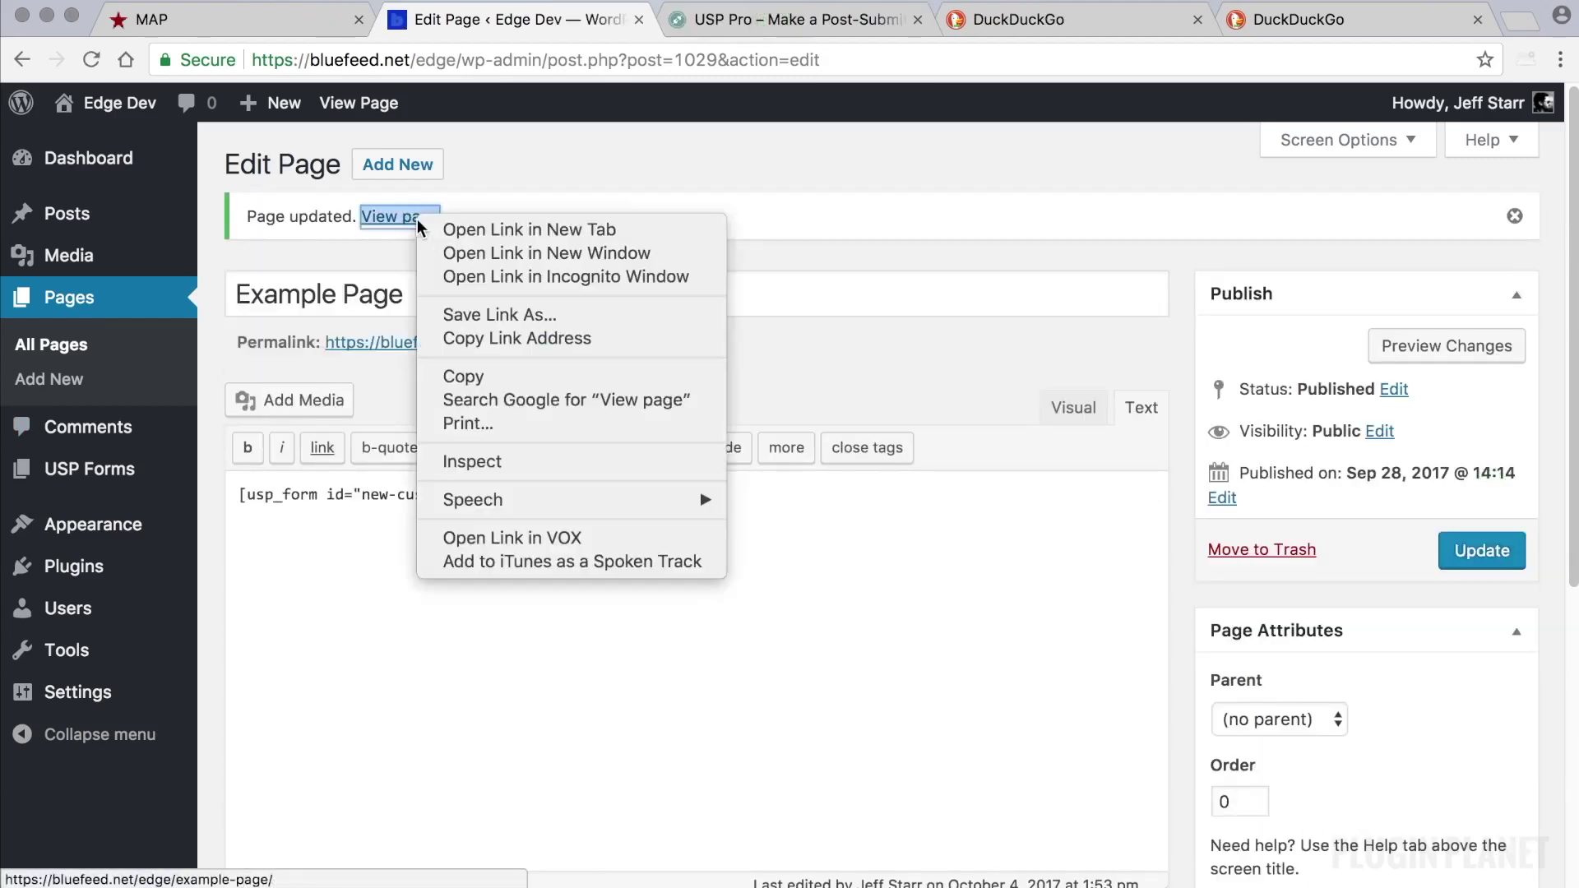
Step: Open the live Example Page in a new tab and view the form
{"action": "left_click", "coordinate": [479, 229]}
{"action": "left_click", "coordinate": [663, 19]}
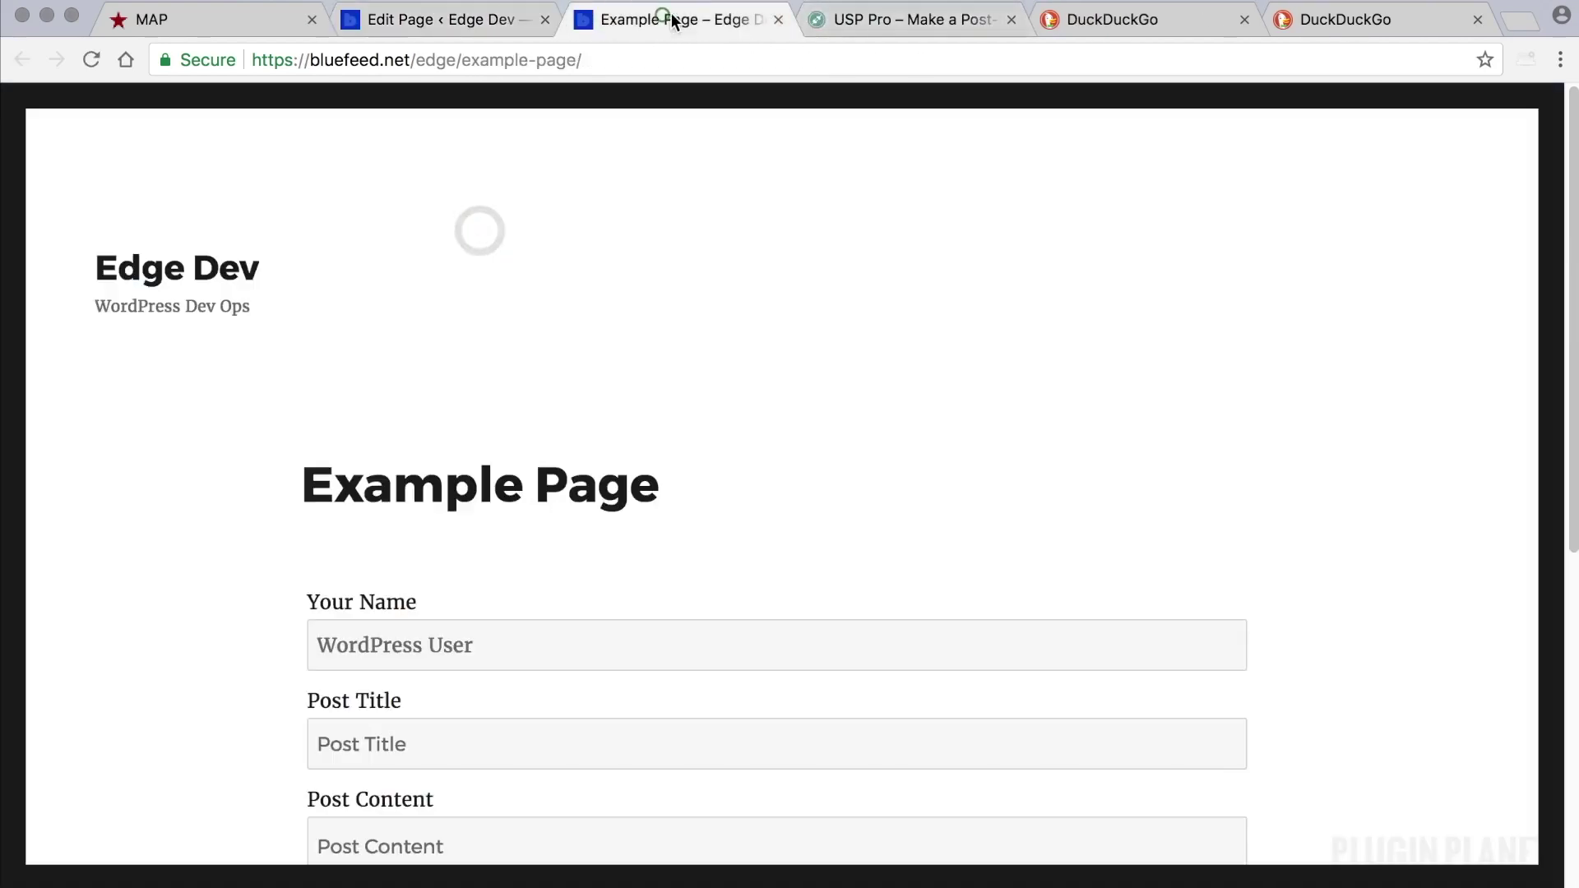
{"action": "scroll", "coordinate": [699, 313], "scroll_direction": "down", "scroll_amount": 5}
{"action": "scroll", "coordinate": [701, 311], "scroll_direction": "down", "scroll_amount": 3}
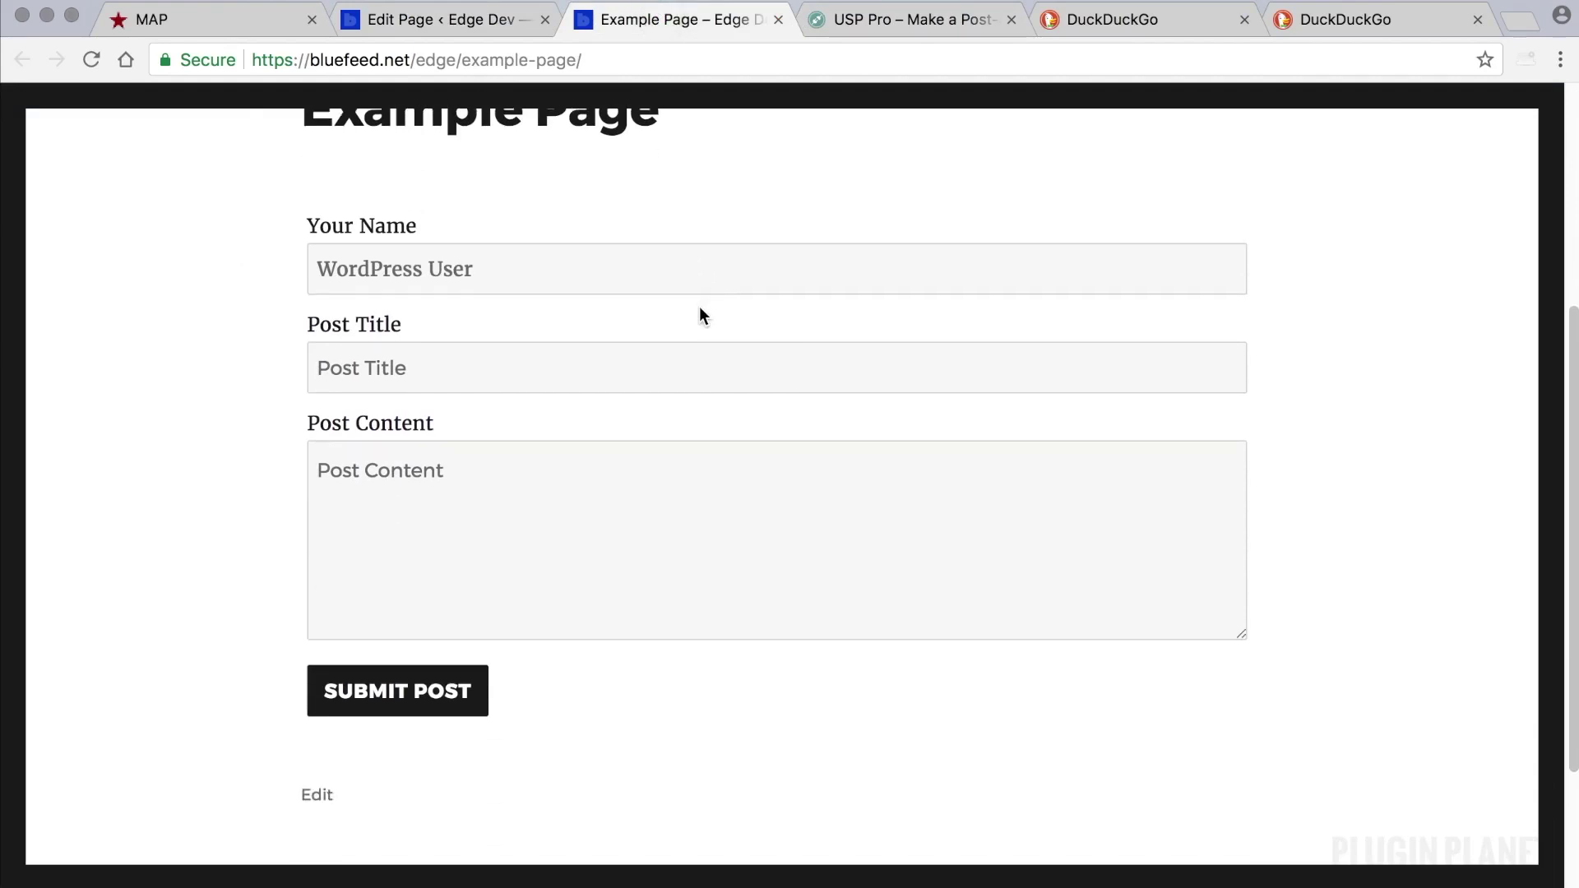
{"action": "scroll", "coordinate": [700, 315], "scroll_direction": "up", "scroll_amount": 2}
Step: Submit a test post titled 'Testing' with 'Lorem ipsum..' content, confirm Success!, and return to the editor
{"action": "left_click", "coordinate": [519, 338]}
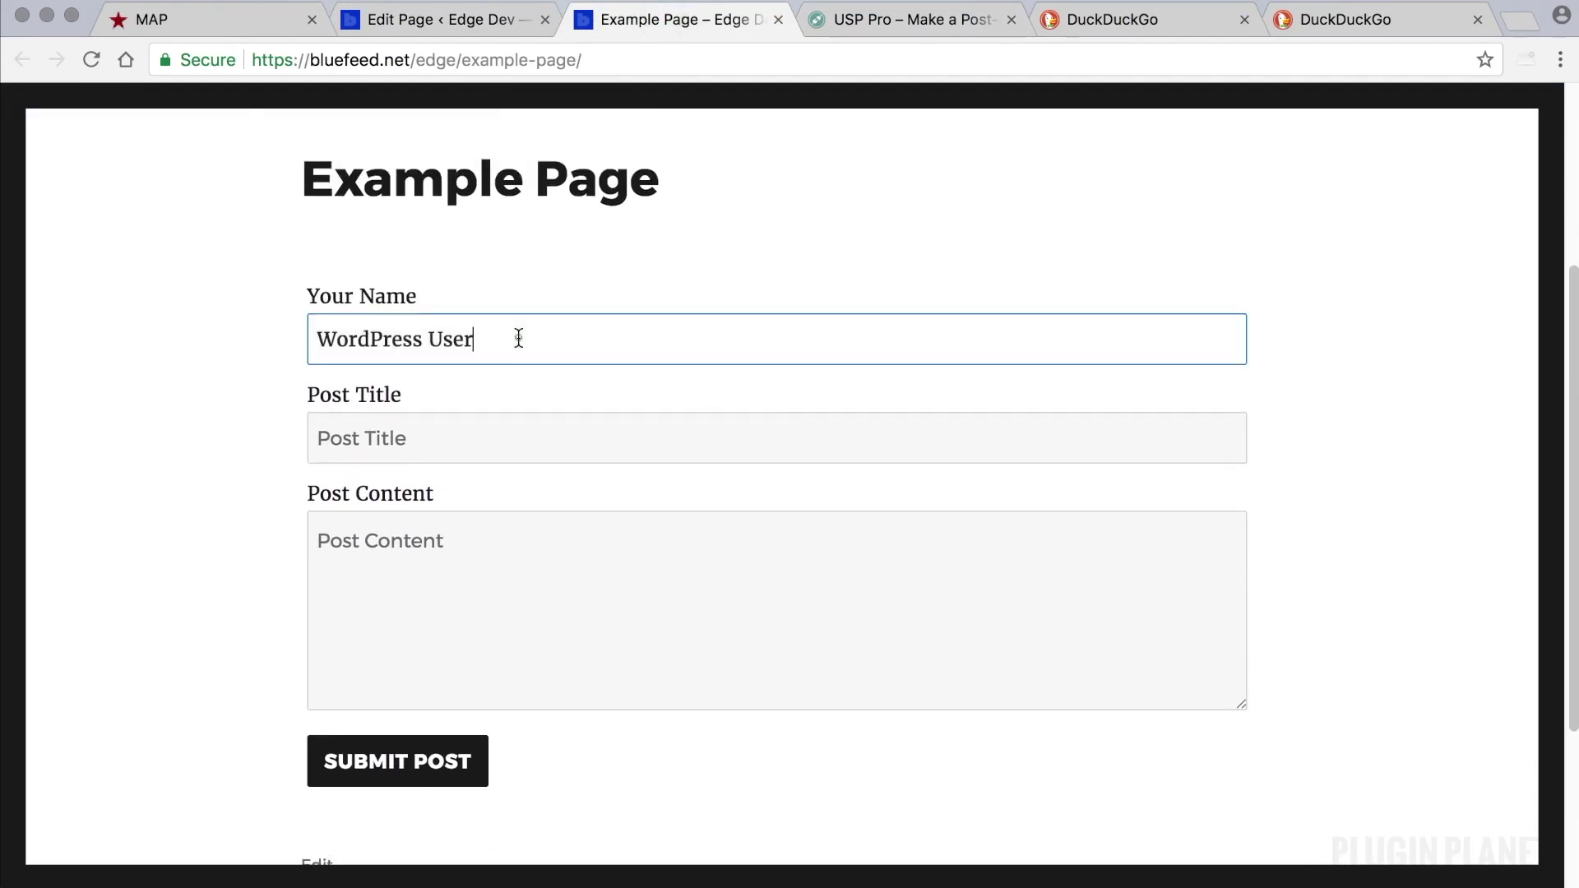
{"action": "left_click", "coordinate": [478, 440]}
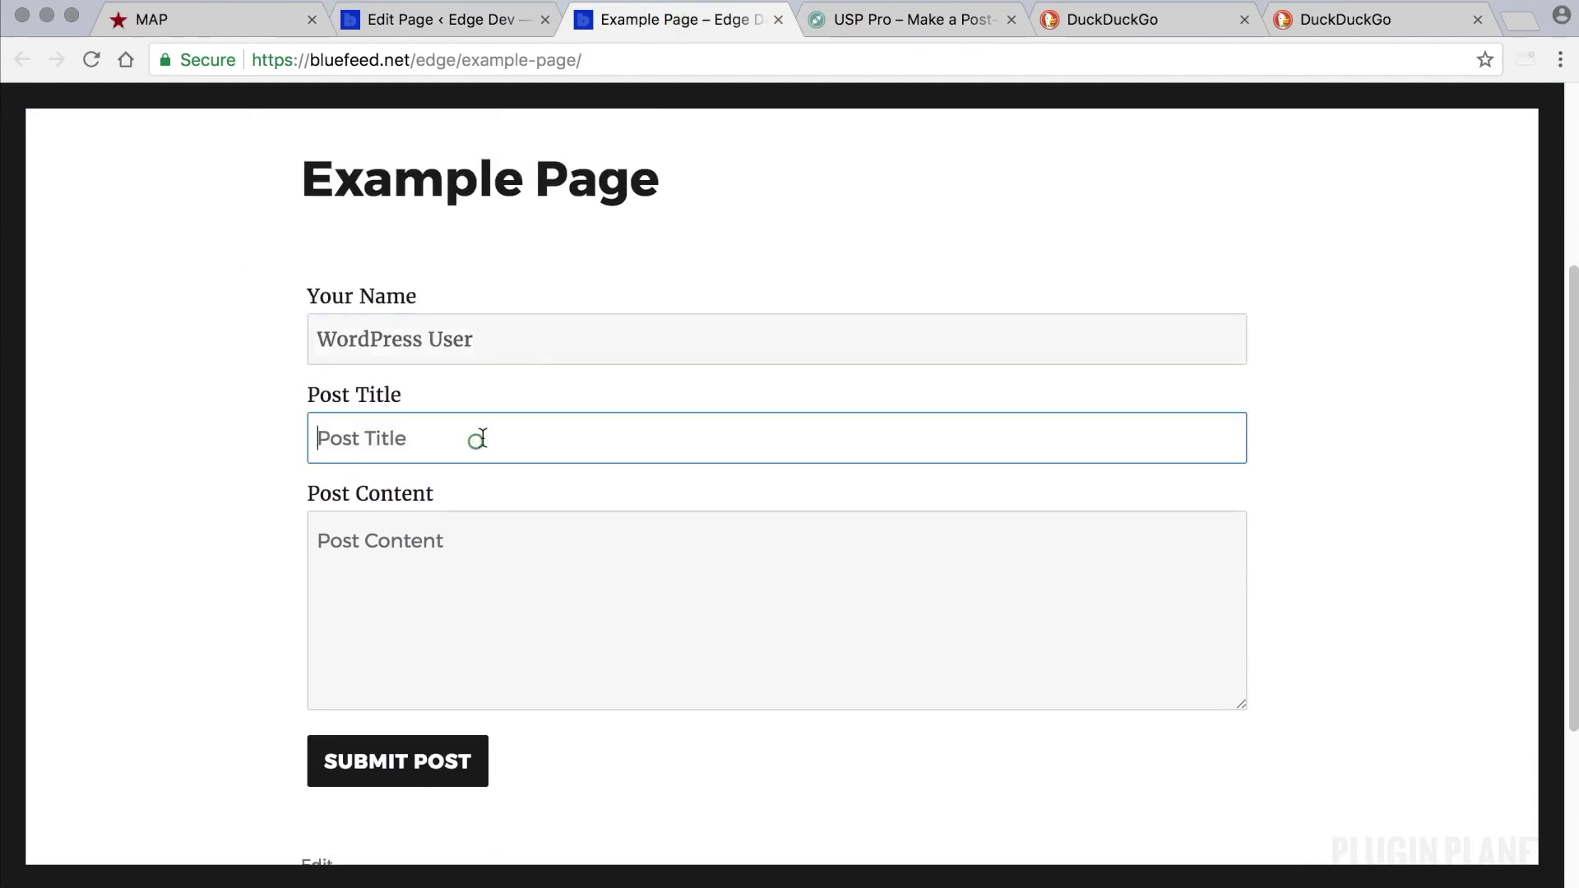
{"action": "type", "text": "Te"}
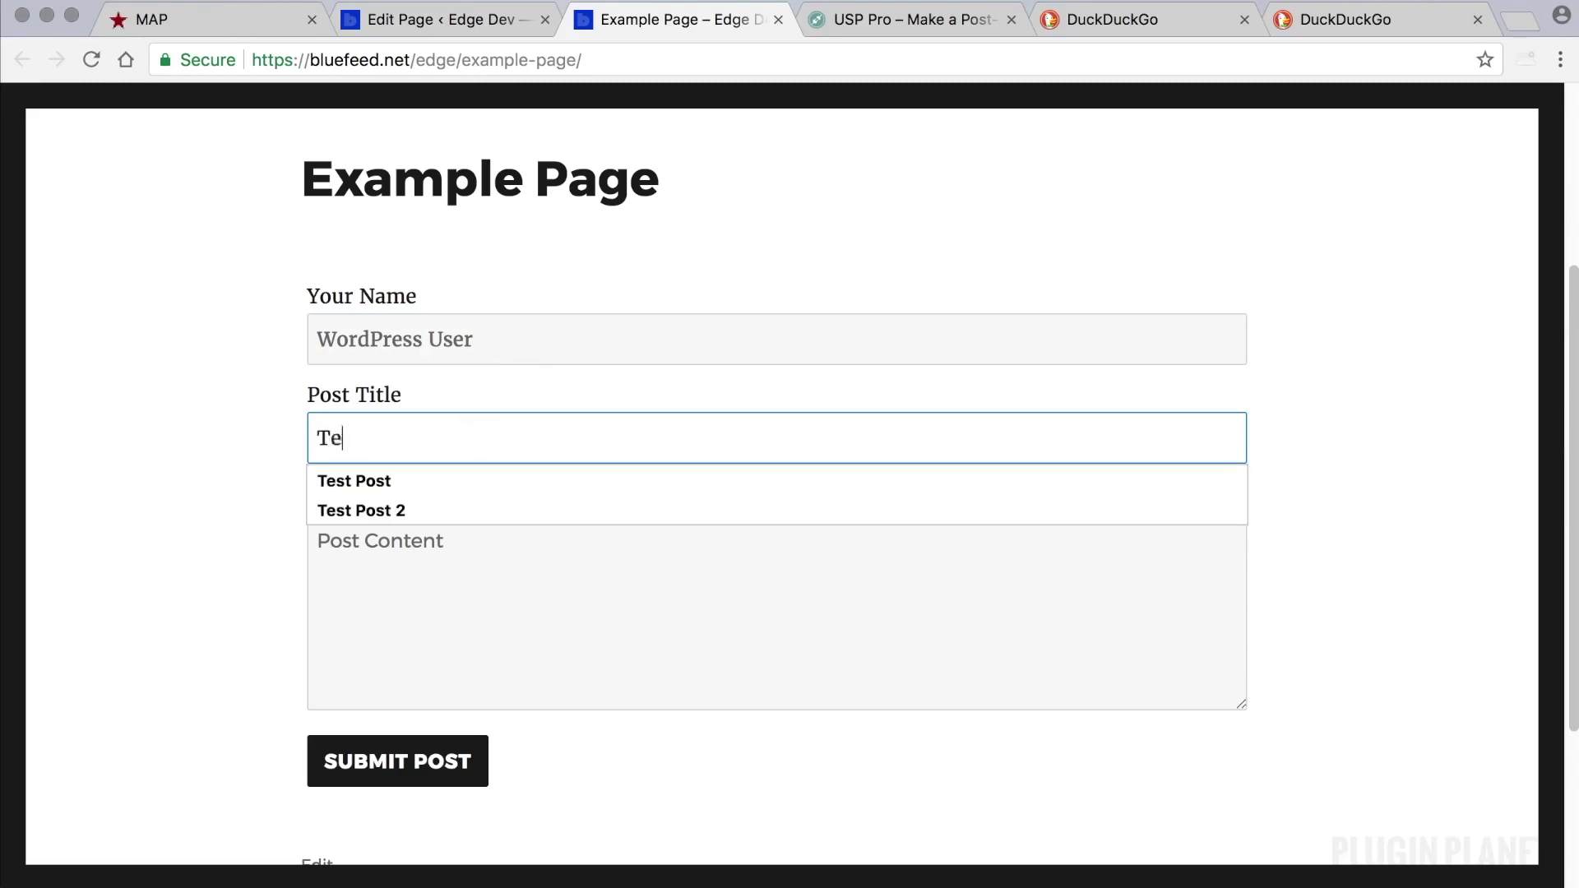
{"action": "type", "text": "sting"}
{"action": "left_click", "coordinate": [494, 568]}
{"action": "type", "text": "Lo"}
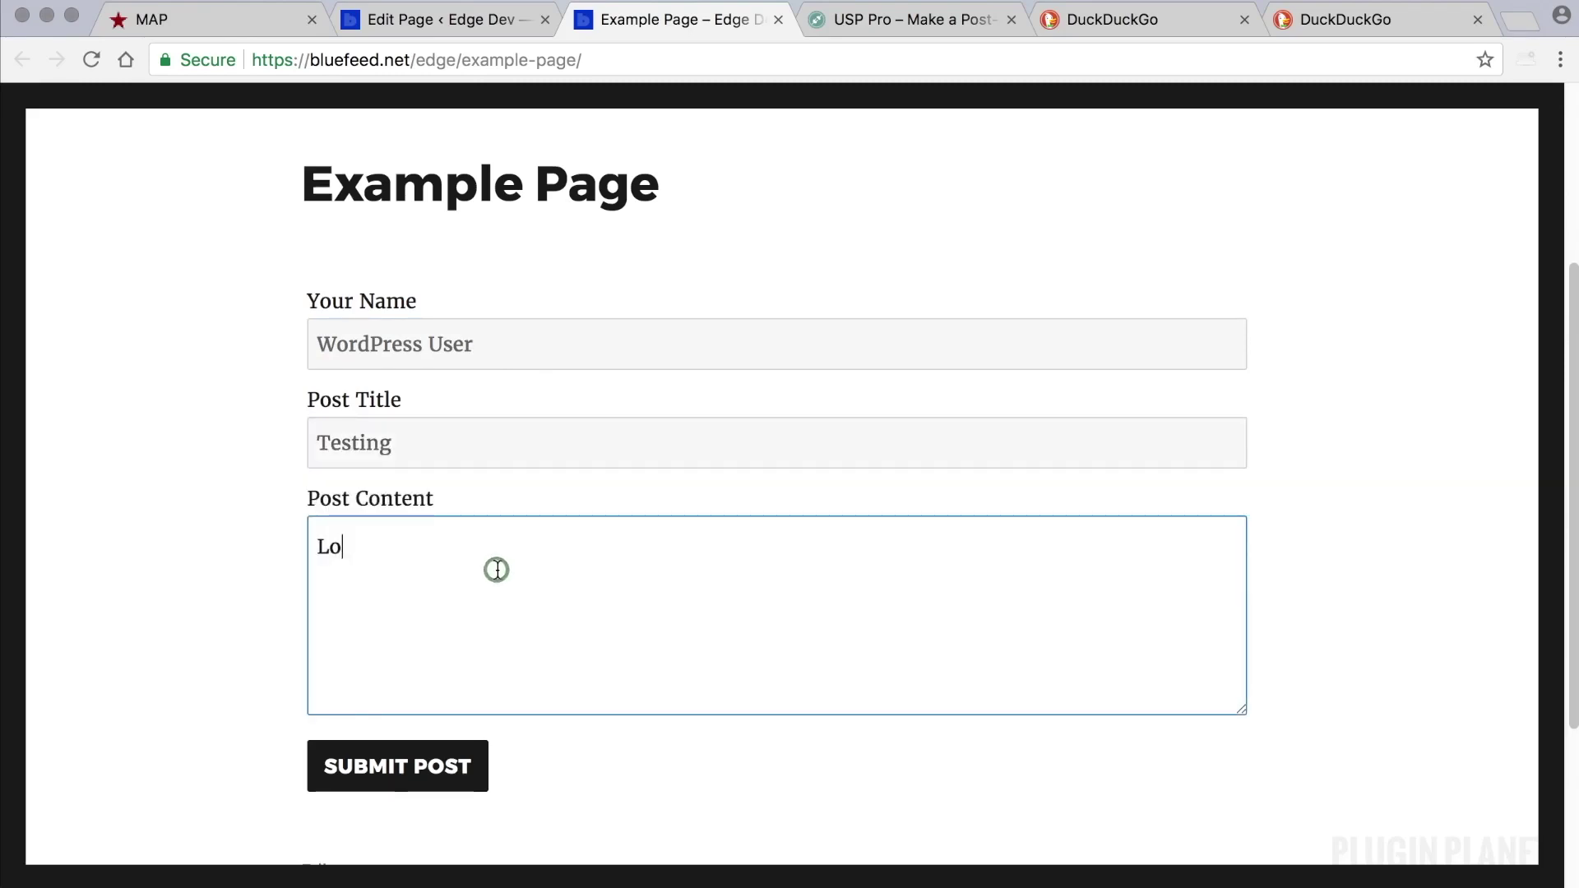
{"action": "type", "text": "rem ips"}
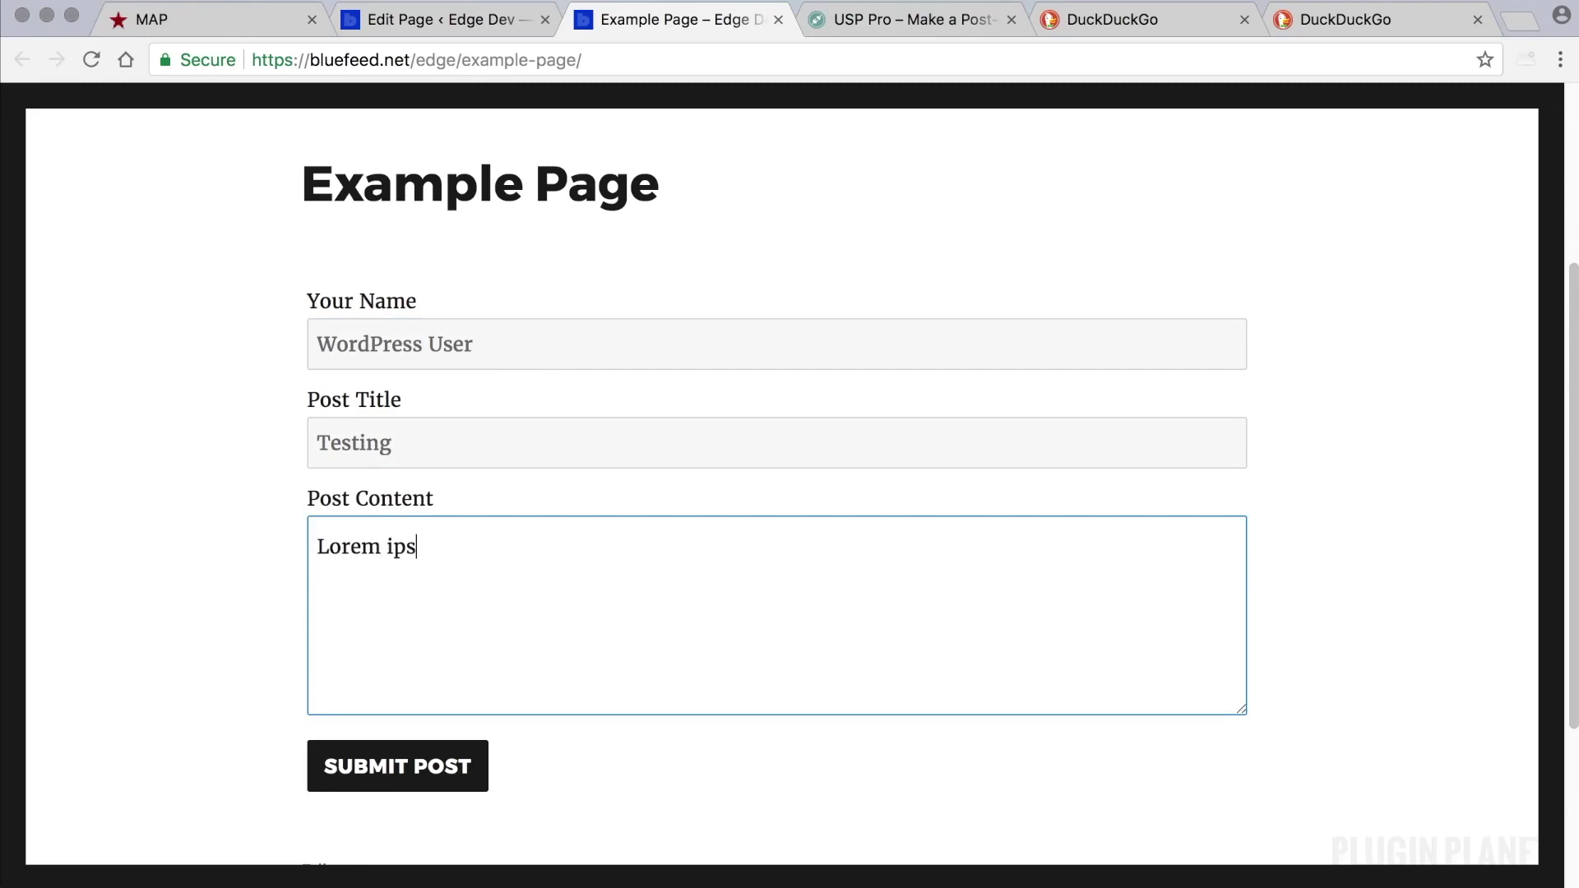
{"action": "type", "text": "um.."}
{"action": "left_click", "coordinate": [458, 761]}
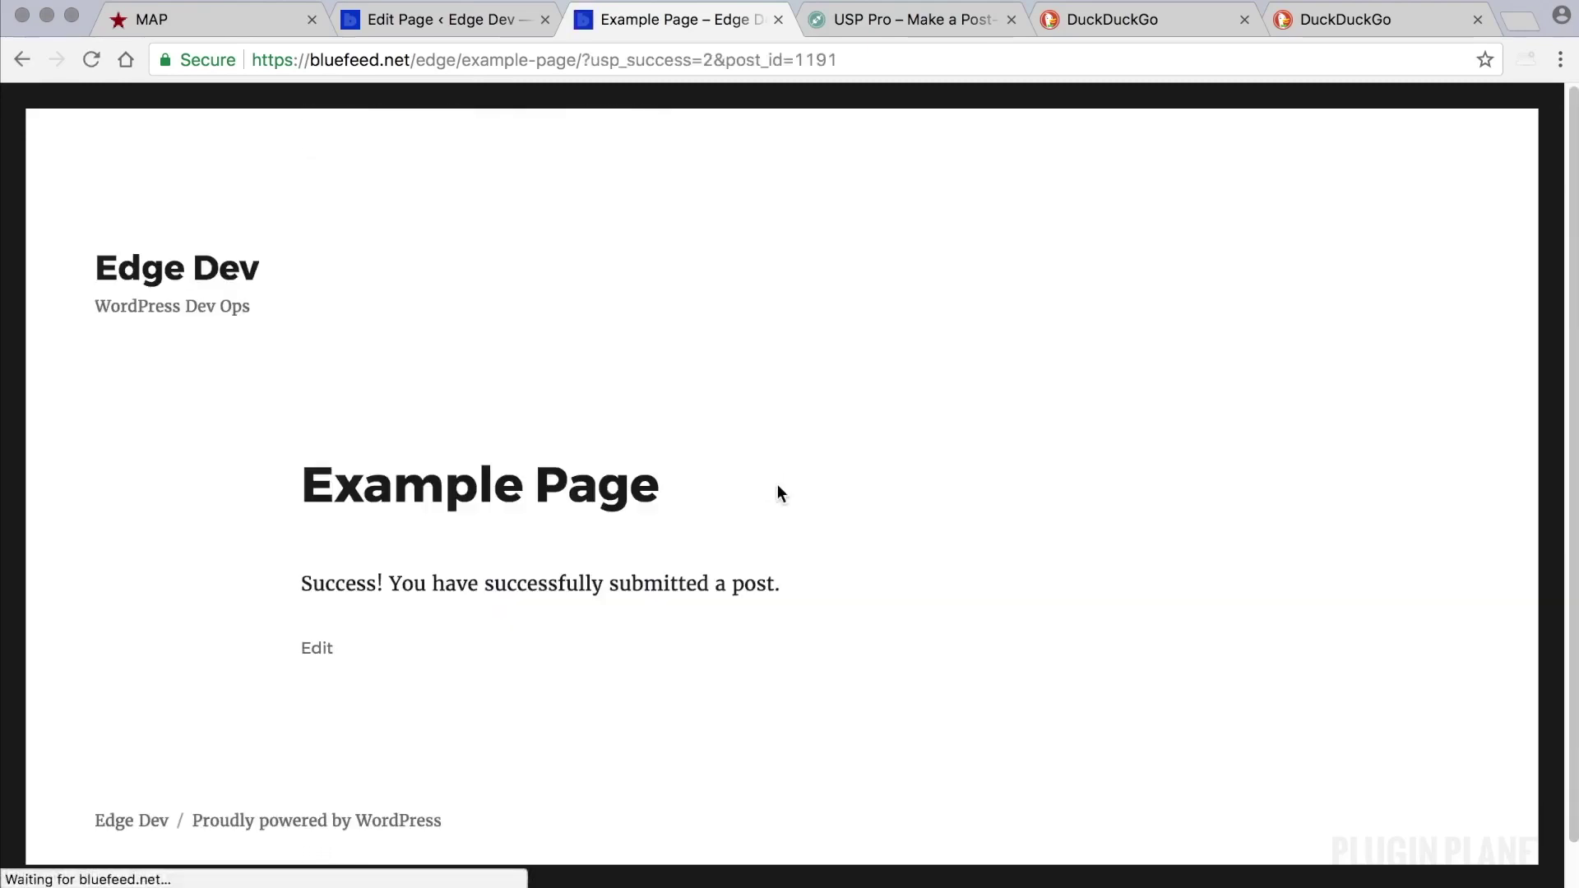
{"action": "double_click", "coordinate": [370, 583]}
{"action": "left_click", "coordinate": [542, 307]}
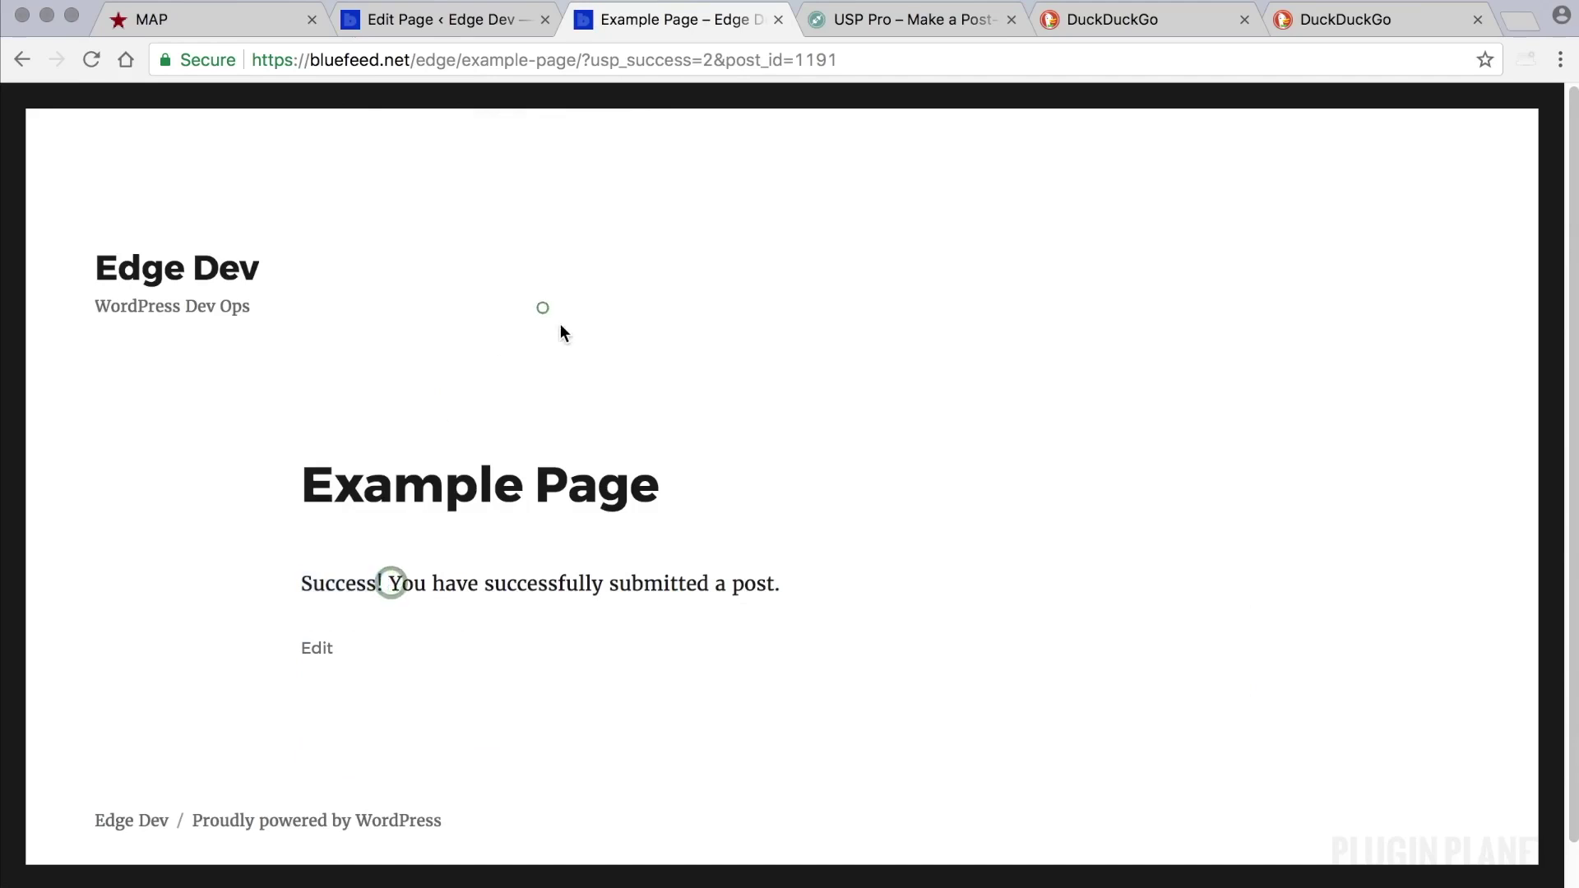
{"action": "left_click", "coordinate": [430, 20]}
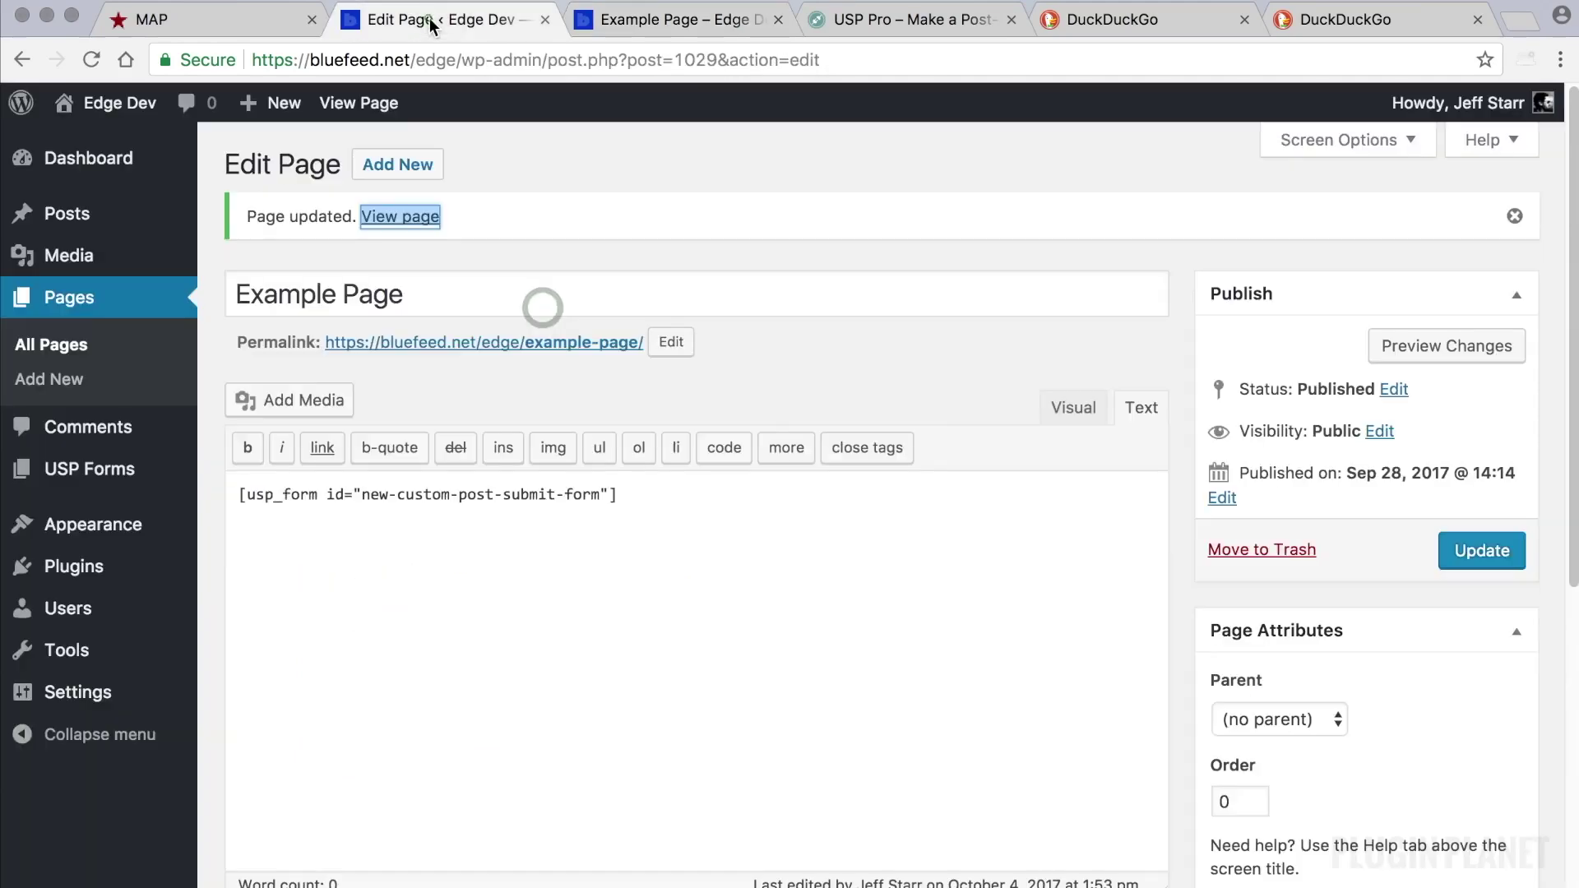
Step: Inspect the submitted 'Testing' draft post in Posts, then return to the USP Forms list
{"action": "left_click", "coordinate": [88, 212]}
{"action": "left_click", "coordinate": [327, 338]}
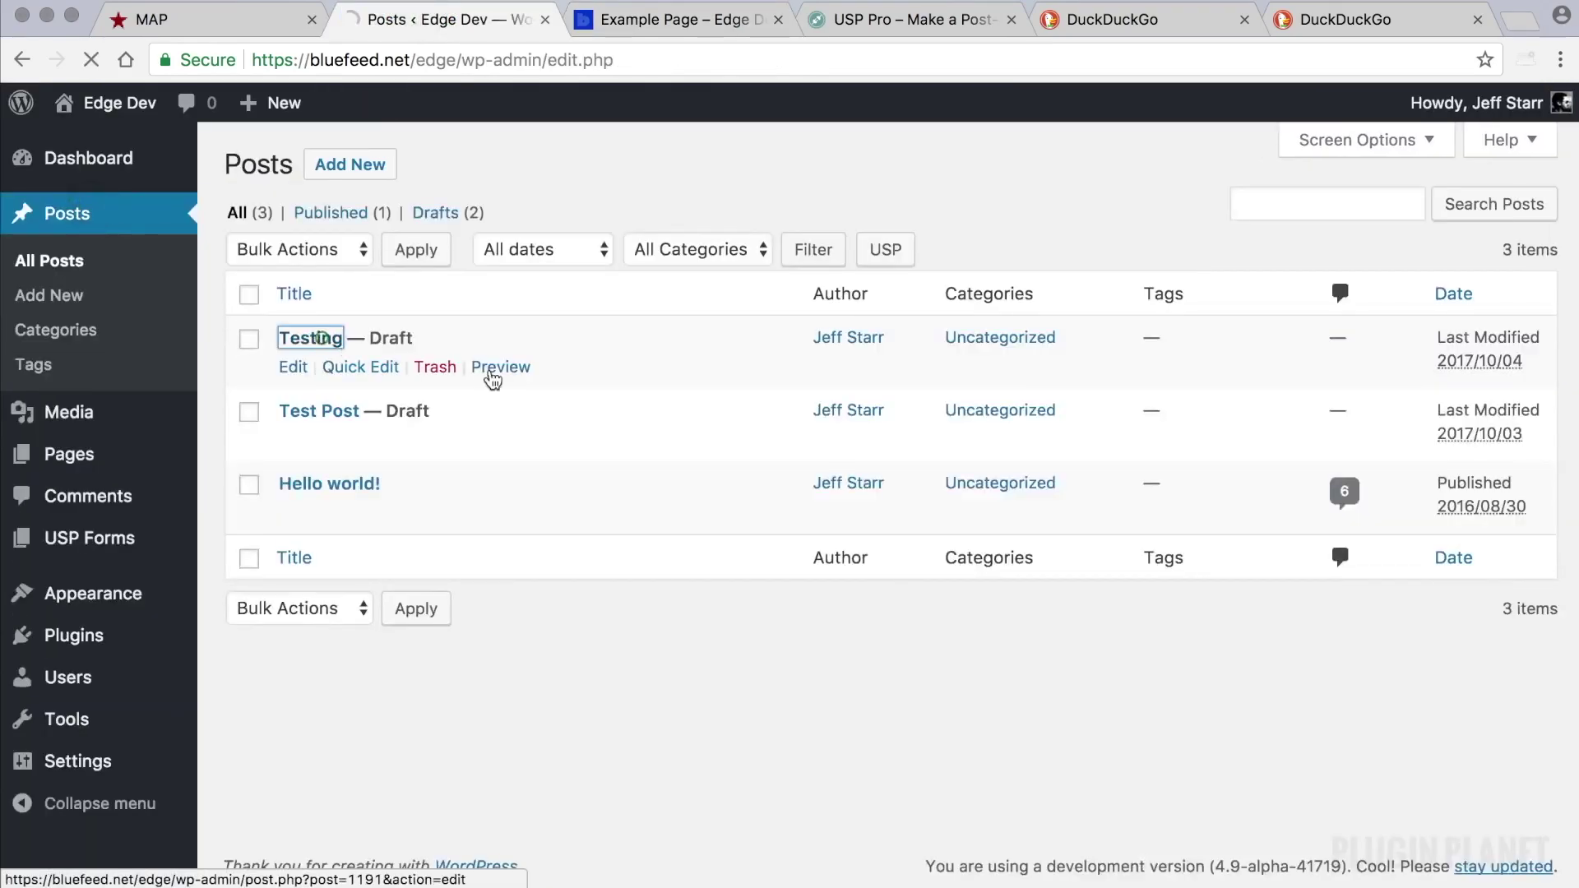
{"action": "left_click", "coordinate": [125, 538]}
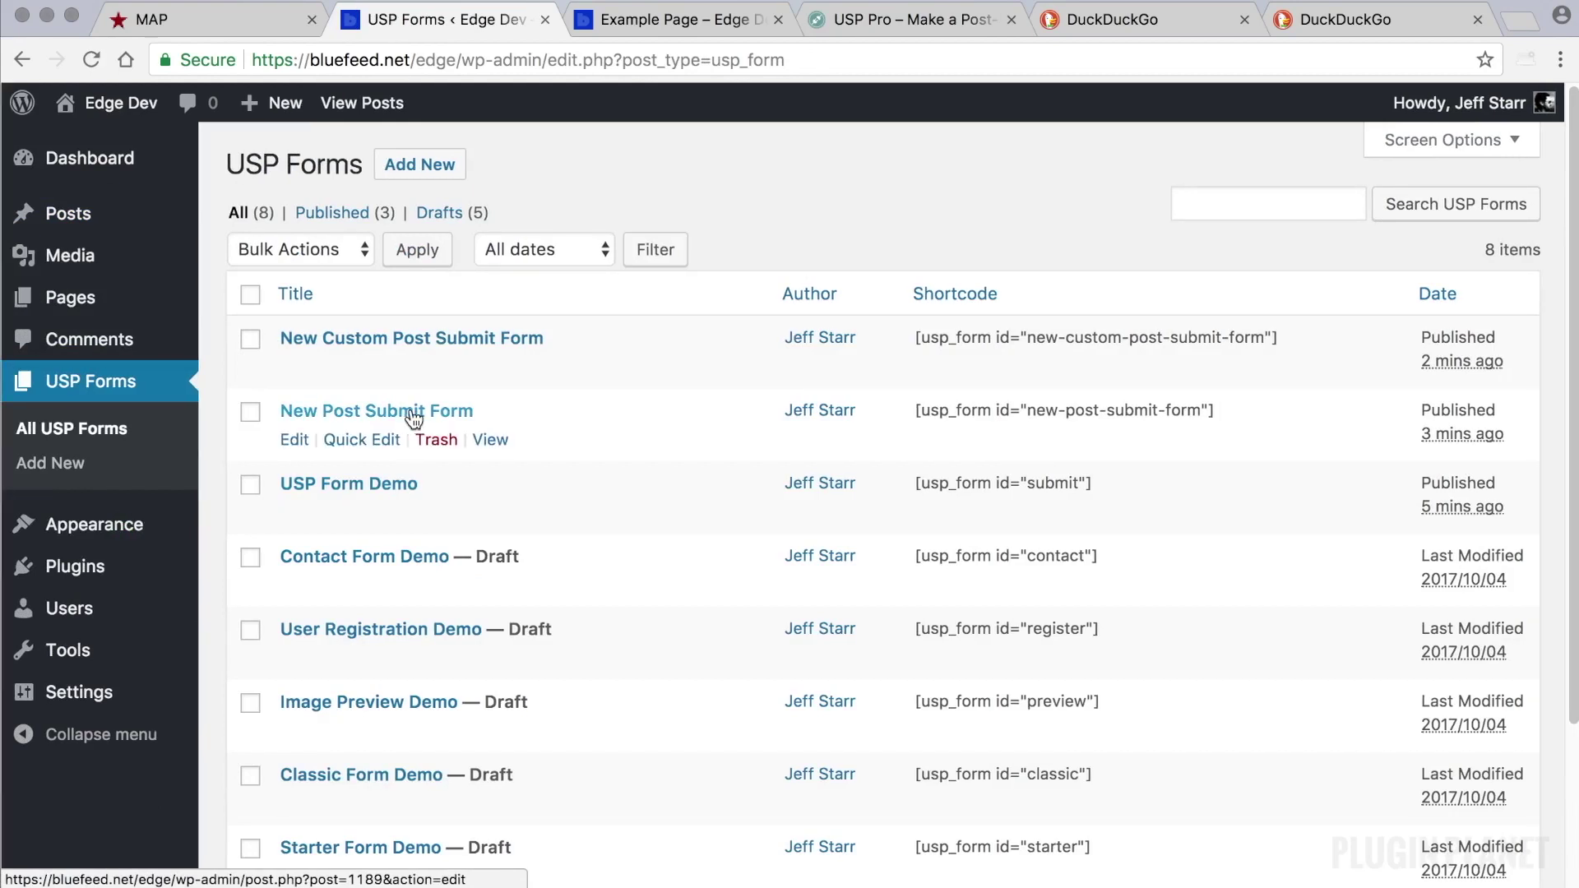
{"action": "scroll", "coordinate": [444, 362], "scroll_direction": "down", "scroll_amount": 1}
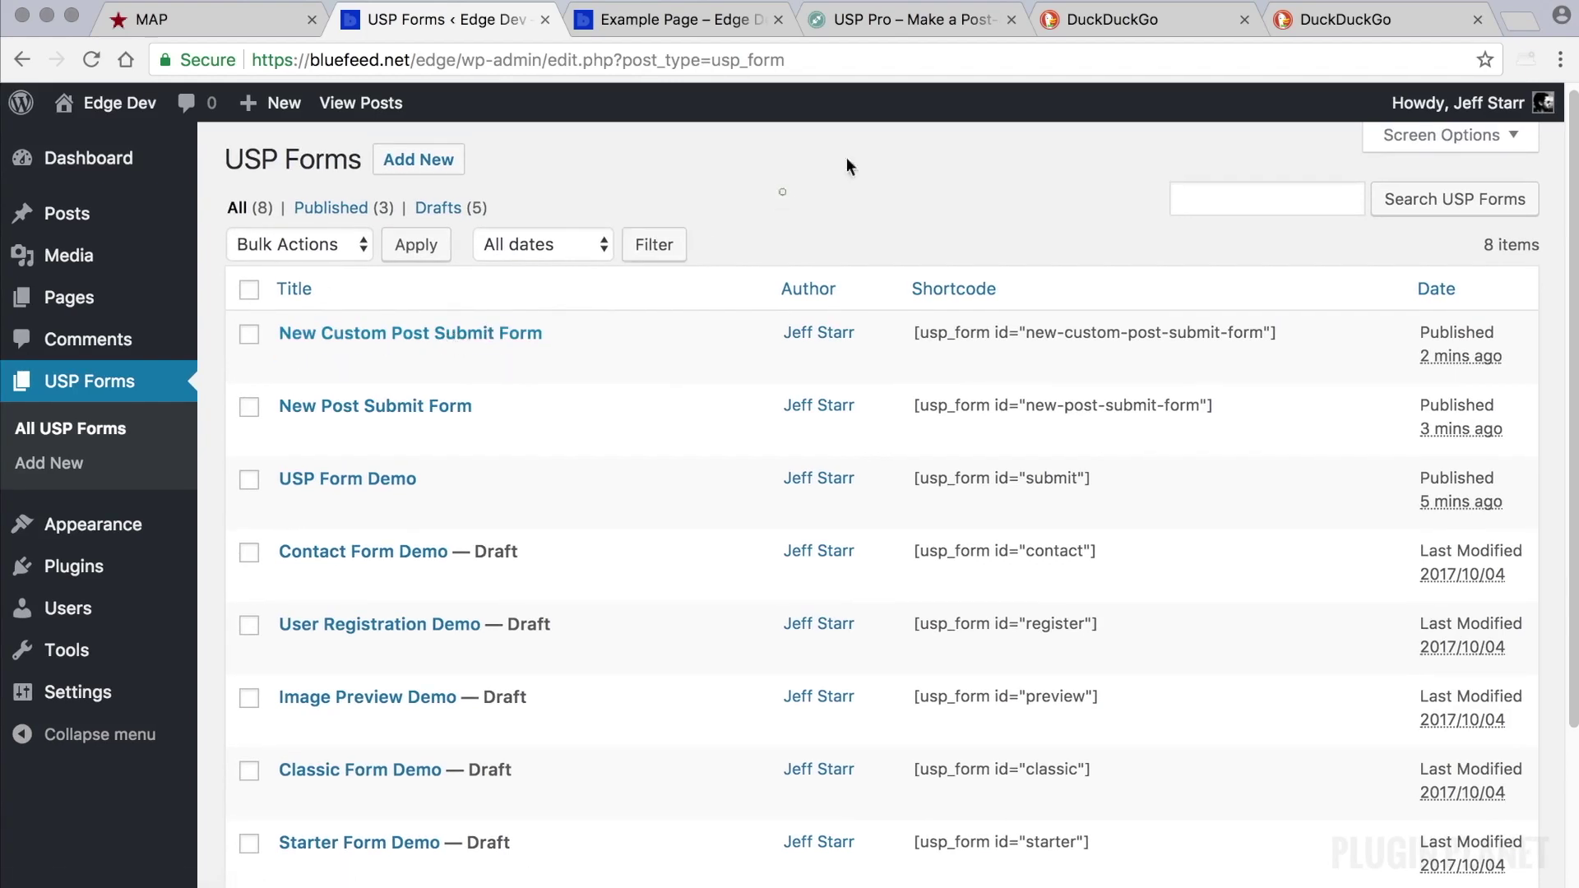
Step: Read through the Plugin Planet post-submit form tutorial, then close the live Example Page tab
{"action": "left_click", "coordinate": [900, 23]}
{"action": "scroll", "coordinate": [882, 403], "scroll_direction": "down", "scroll_amount": 1}
{"action": "scroll", "coordinate": [882, 403], "scroll_direction": "down", "scroll_amount": 5}
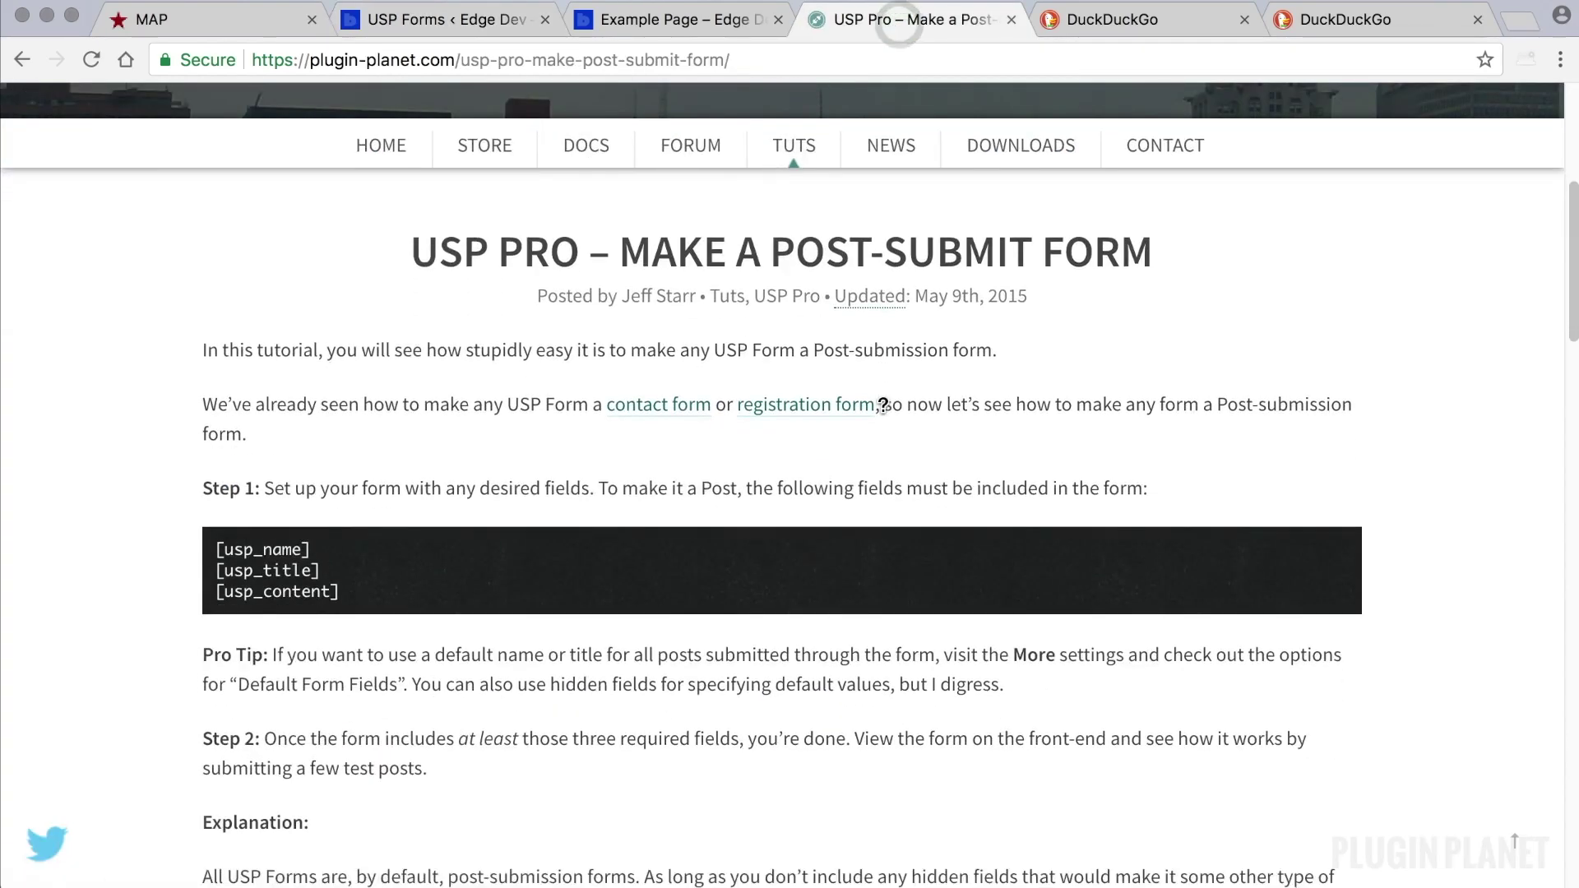
{"action": "scroll", "coordinate": [882, 411], "scroll_direction": "down", "scroll_amount": 5}
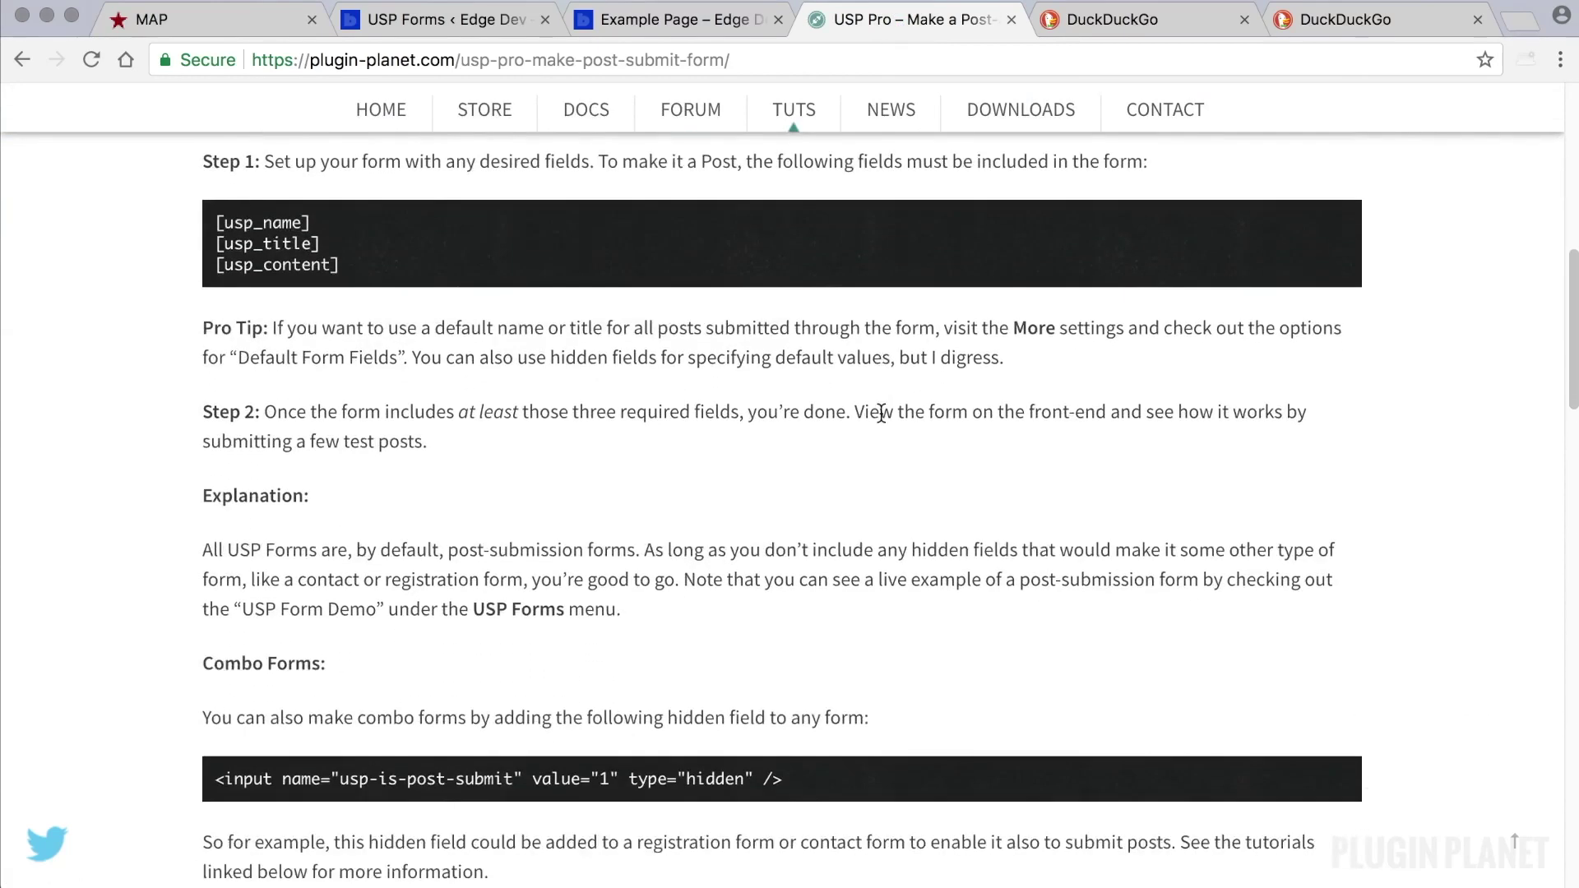
{"action": "scroll", "coordinate": [878, 415], "scroll_direction": "up", "scroll_amount": 7}
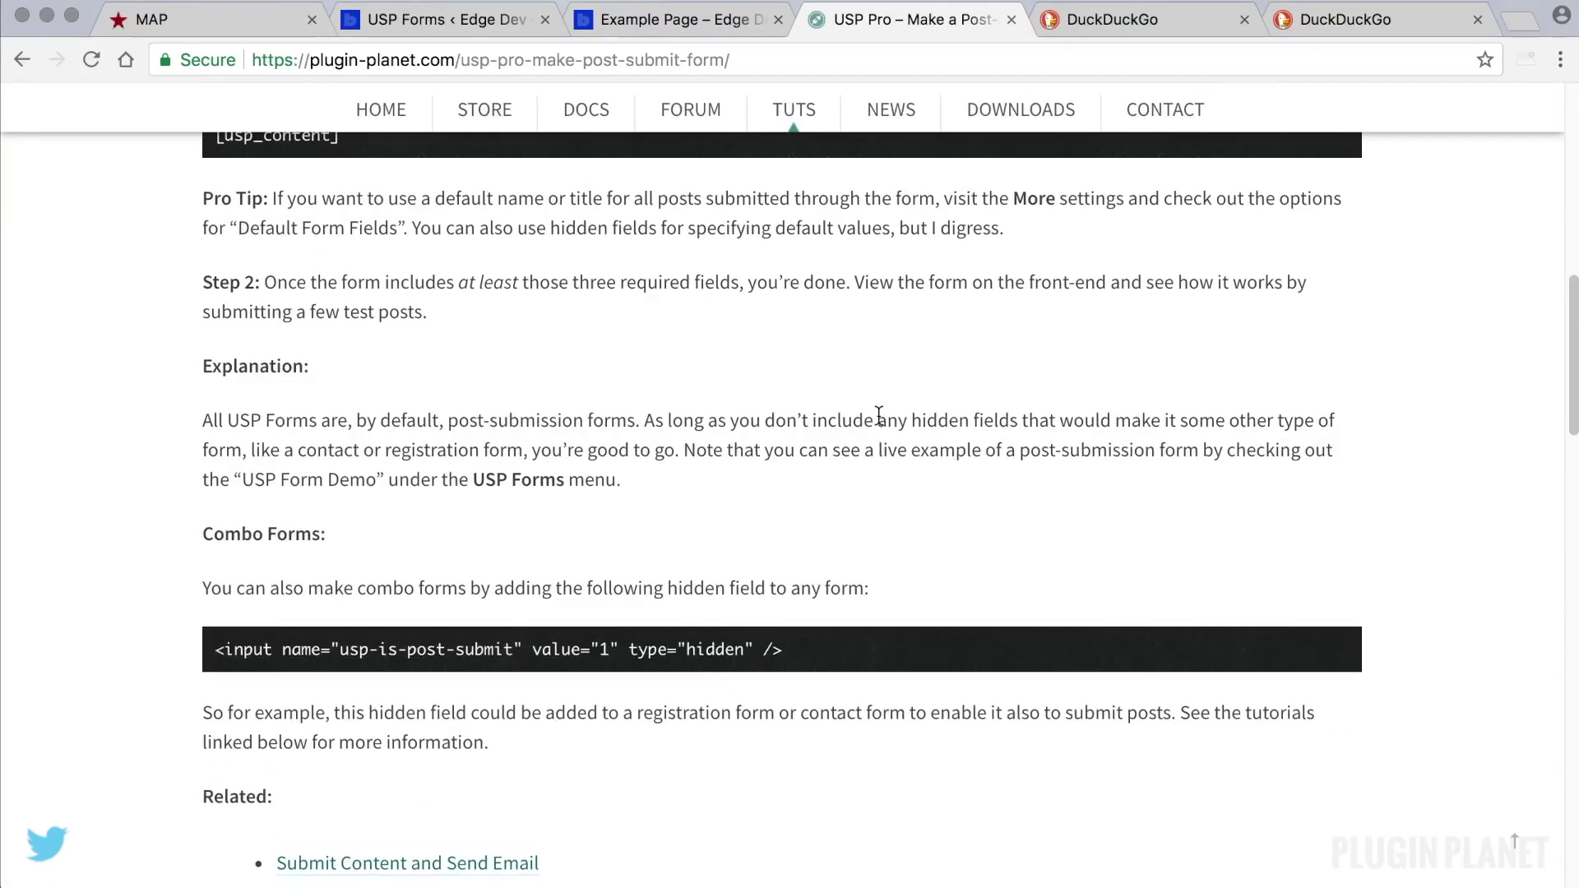
{"action": "scroll", "coordinate": [878, 416], "scroll_direction": "up", "scroll_amount": 5}
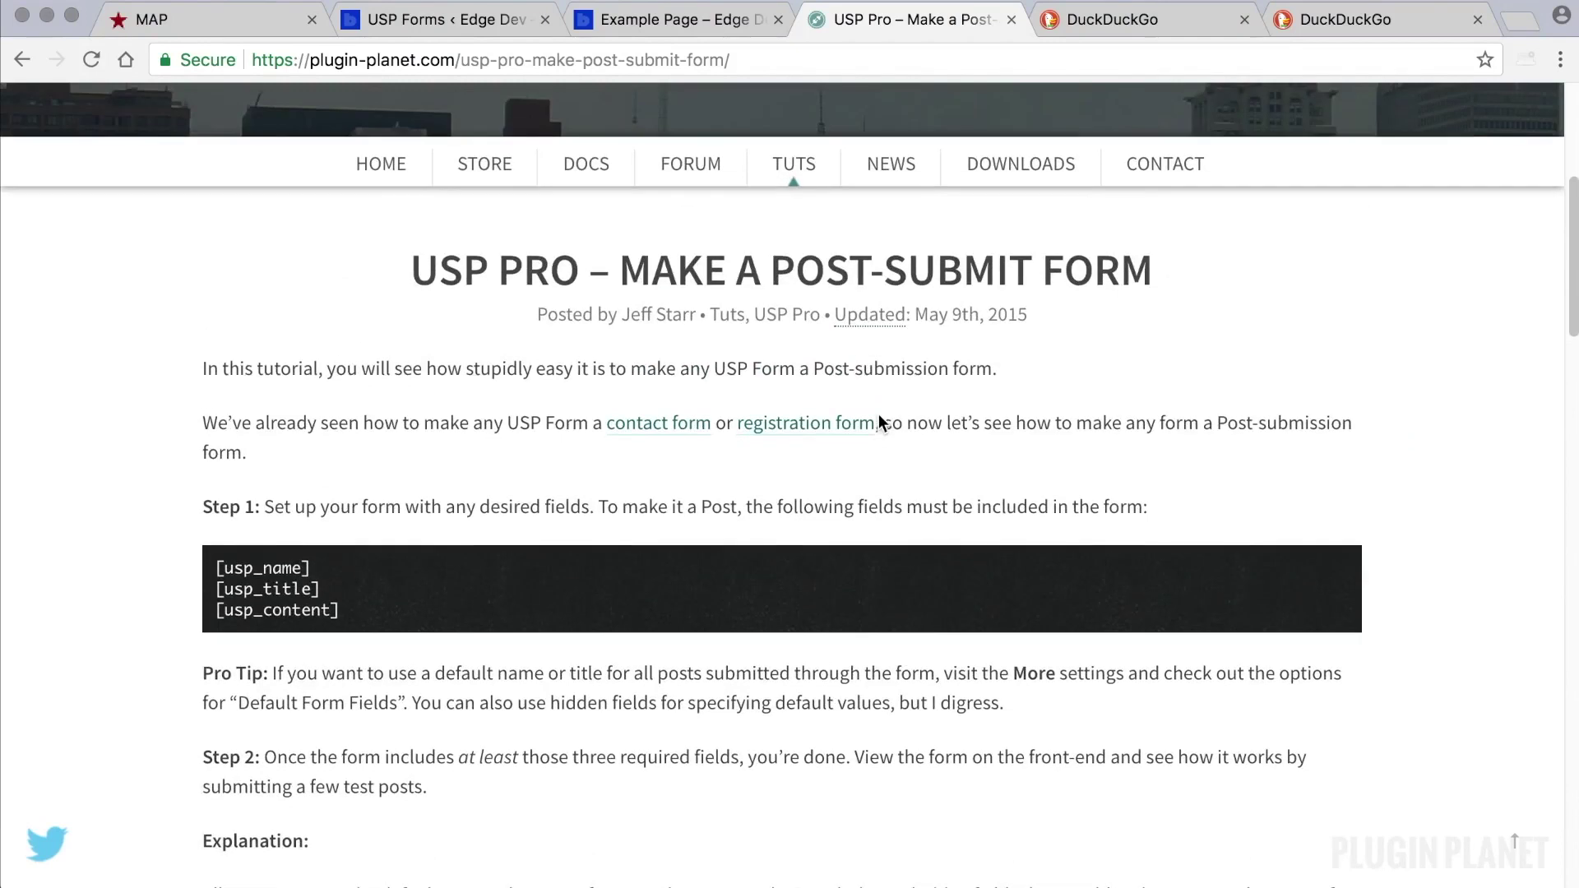
{"action": "scroll", "coordinate": [866, 422], "scroll_direction": "up", "scroll_amount": 2}
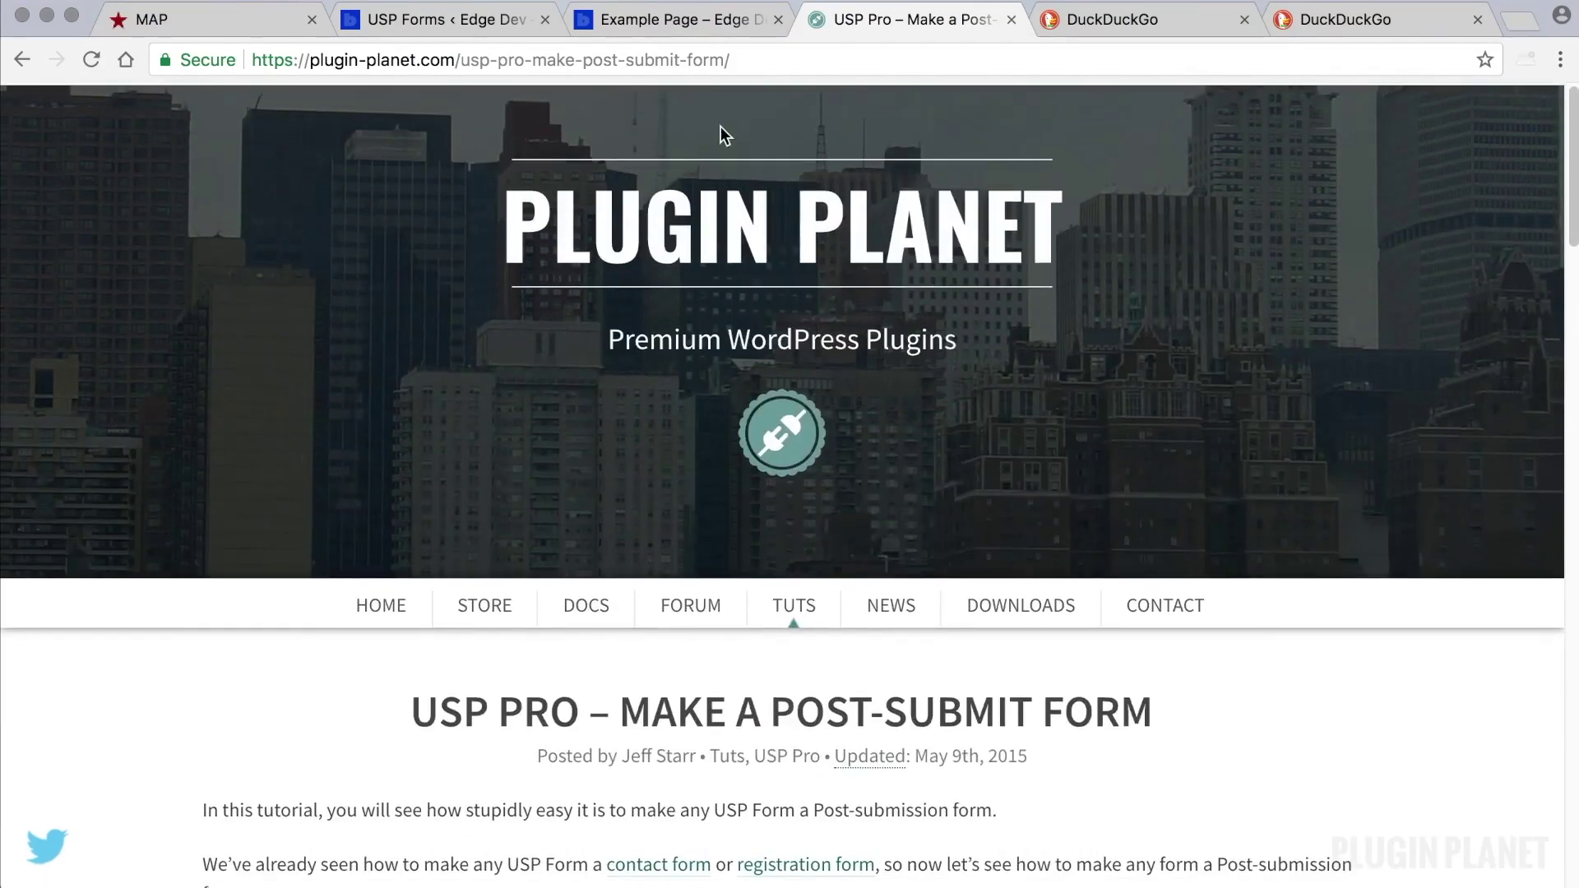
{"action": "left_click", "coordinate": [777, 19]}
{"action": "left_click", "coordinate": [477, 18]}
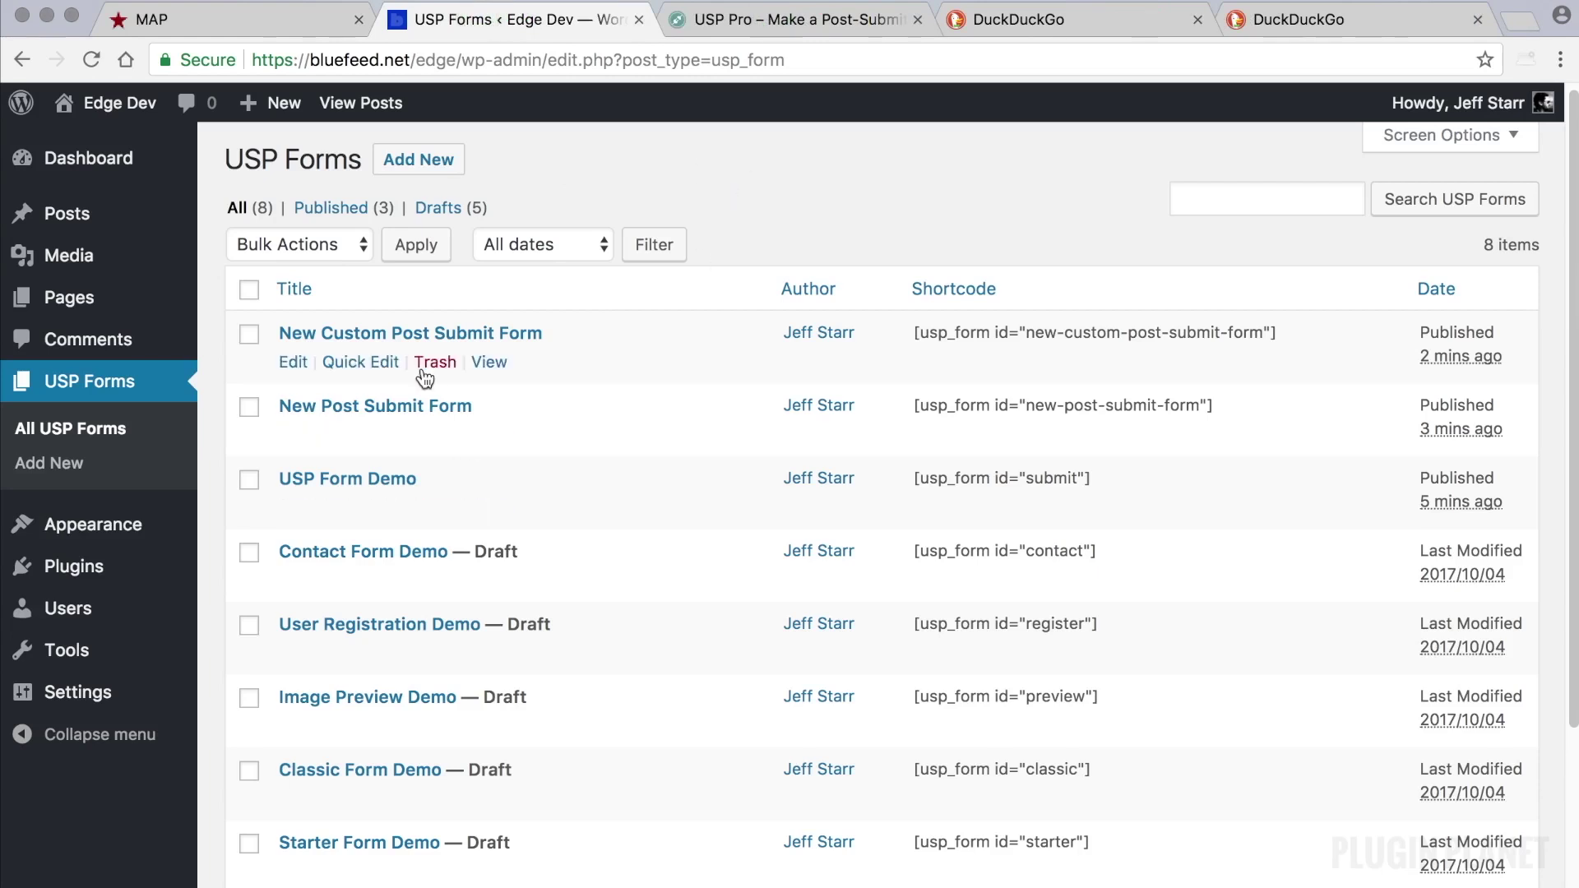
Step: Open New Custom Post Submit Form and review its [usp_title] and [usp_content] field lines
{"action": "left_click", "coordinate": [414, 333]}
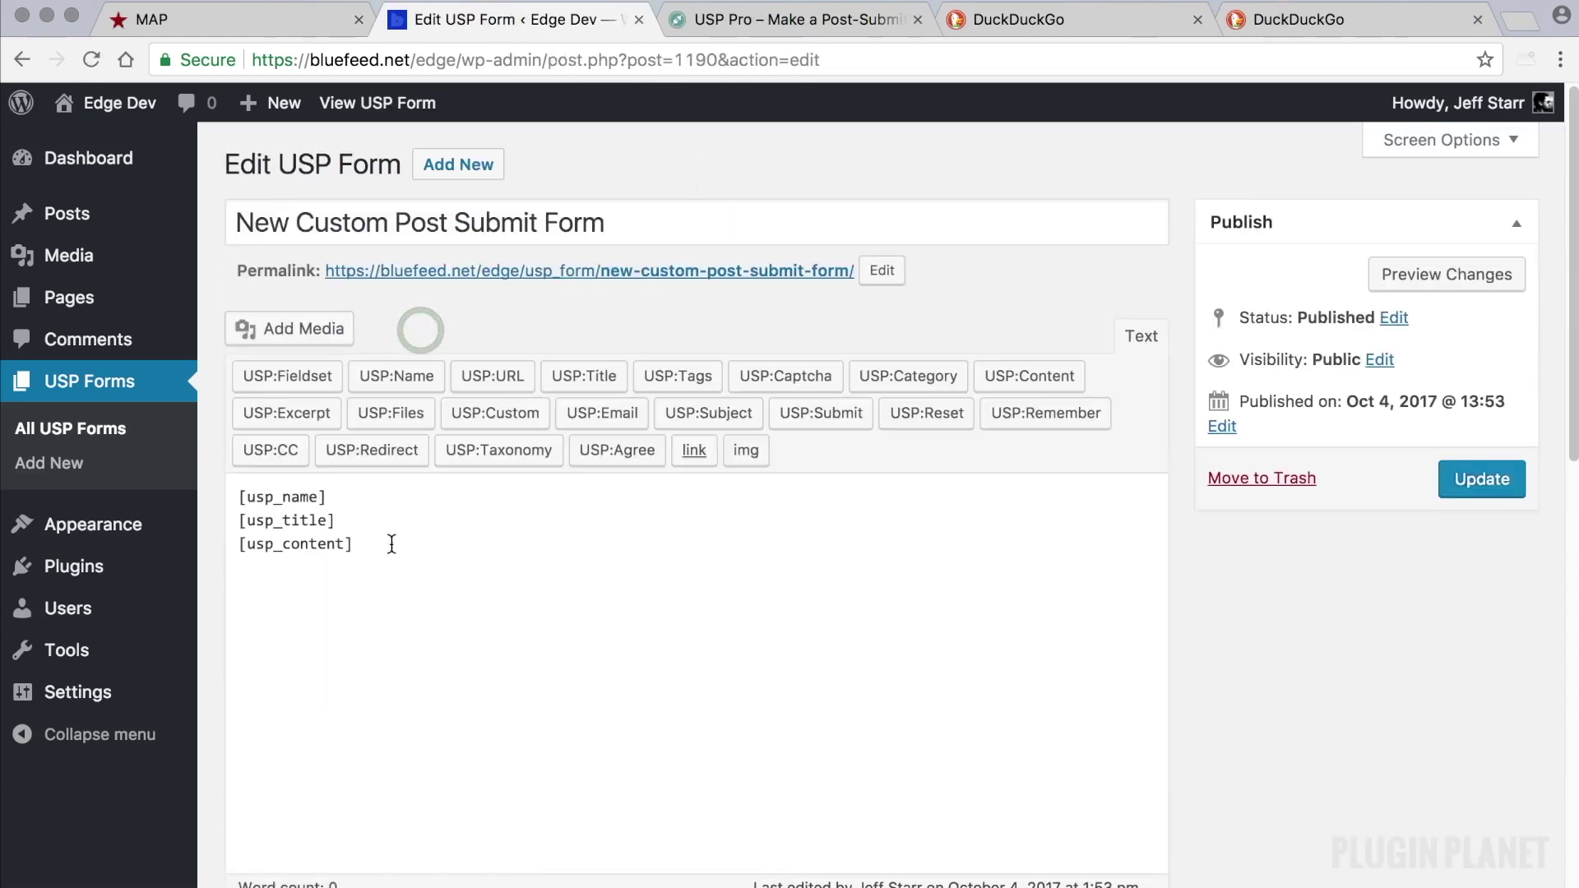
{"action": "left_click_drag", "start_coordinate": [365, 543], "coordinate": [229, 545]}
{"action": "left_click_drag", "start_coordinate": [333, 521], "coordinate": [238, 521]}
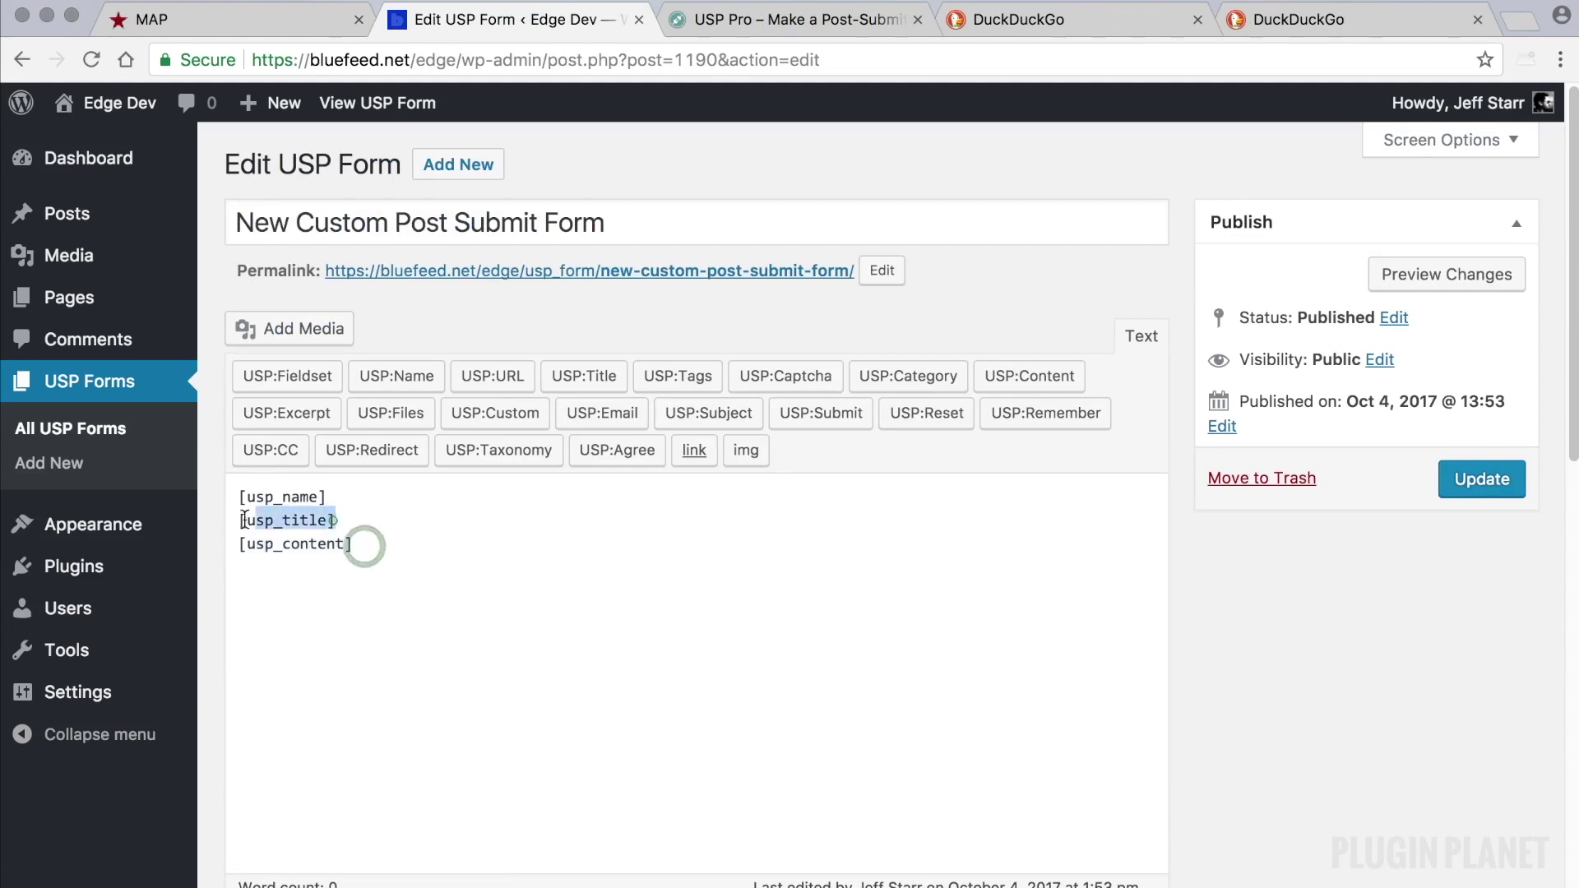
{"action": "left_click", "coordinate": [366, 548]}
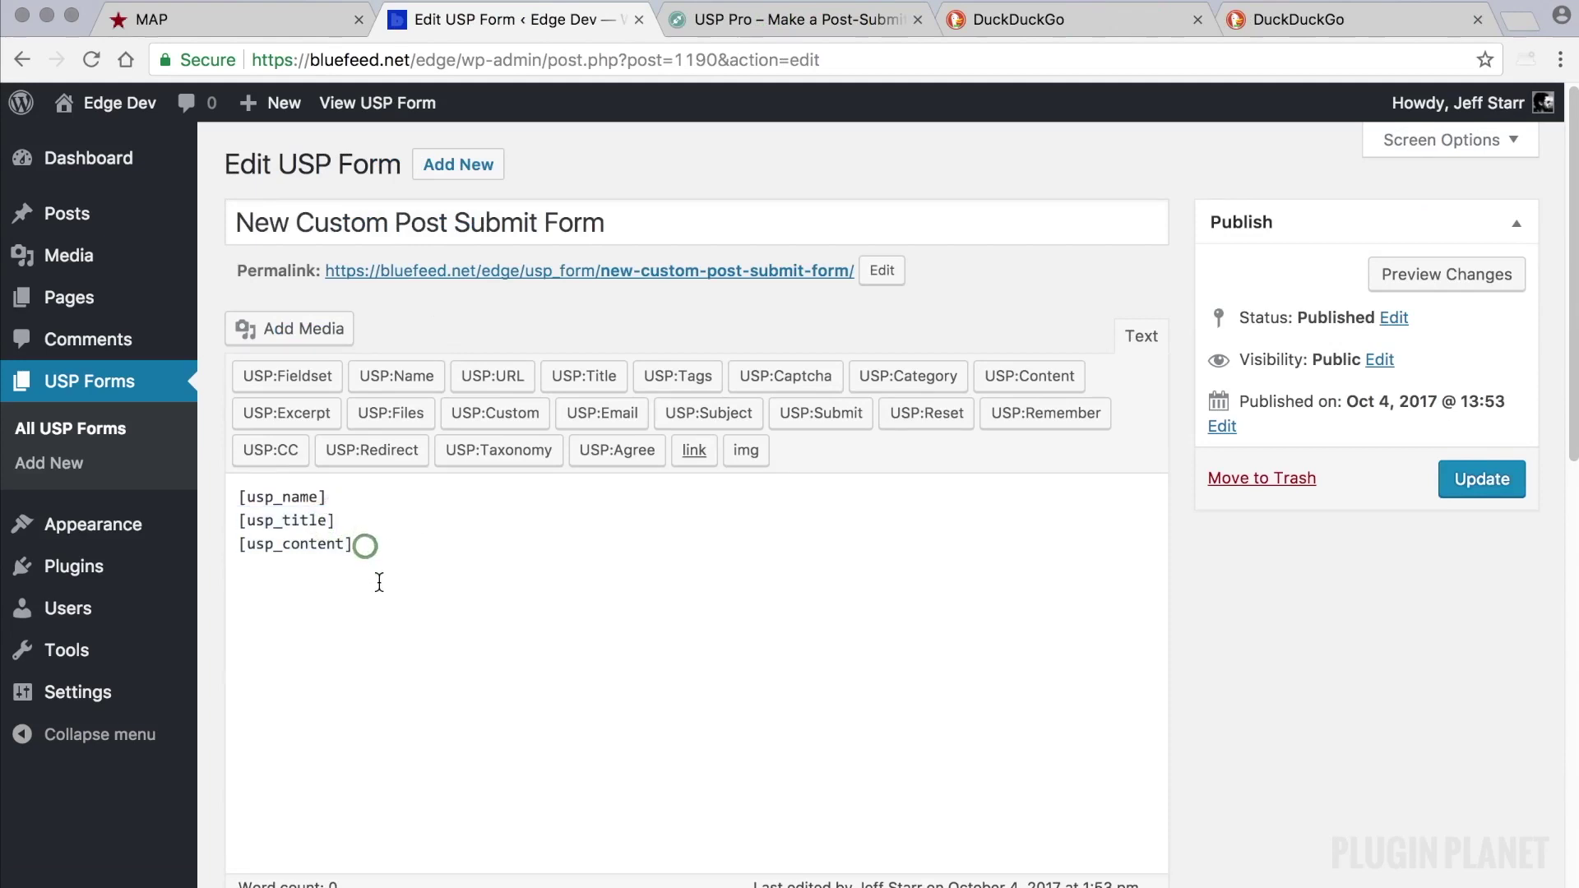